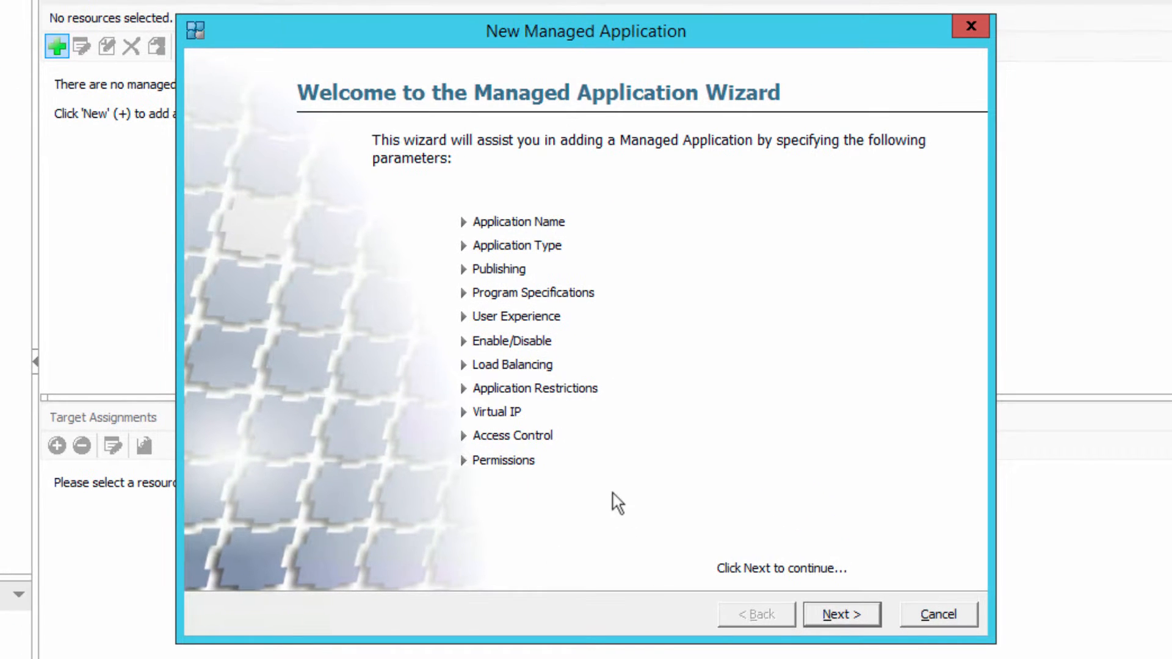
# - Name the new managed application "Default Desktop"
pyautogui.click(842, 614)
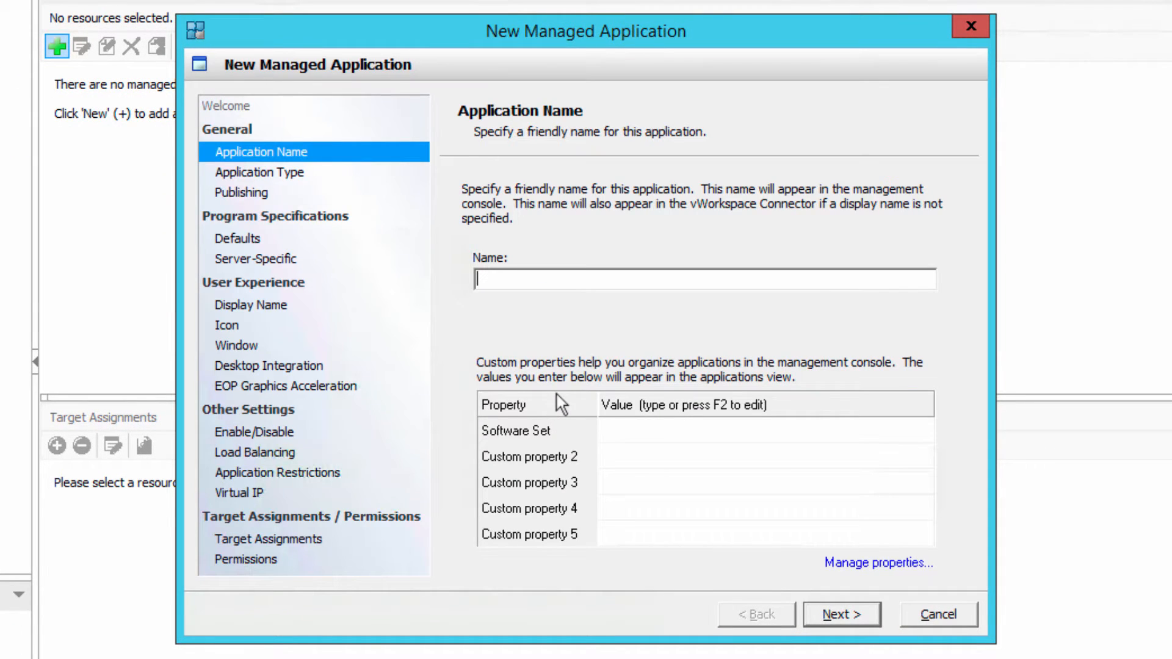
pyautogui.write('Default Desktop')
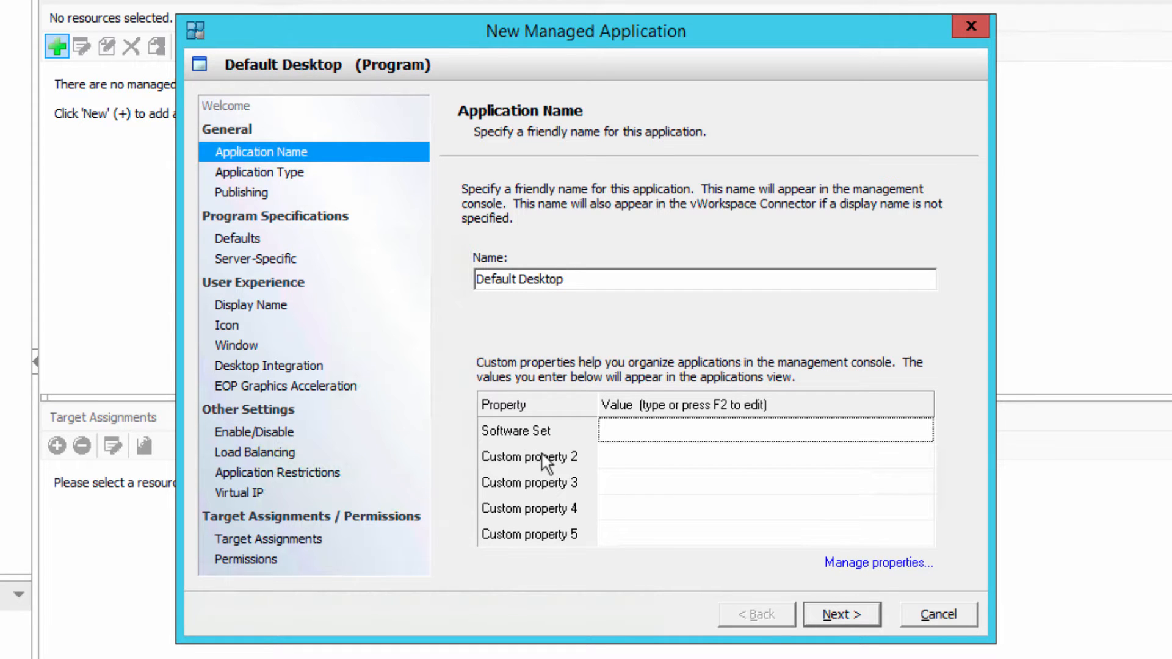
pyautogui.press('Tab')
pyautogui.click(923, 562)
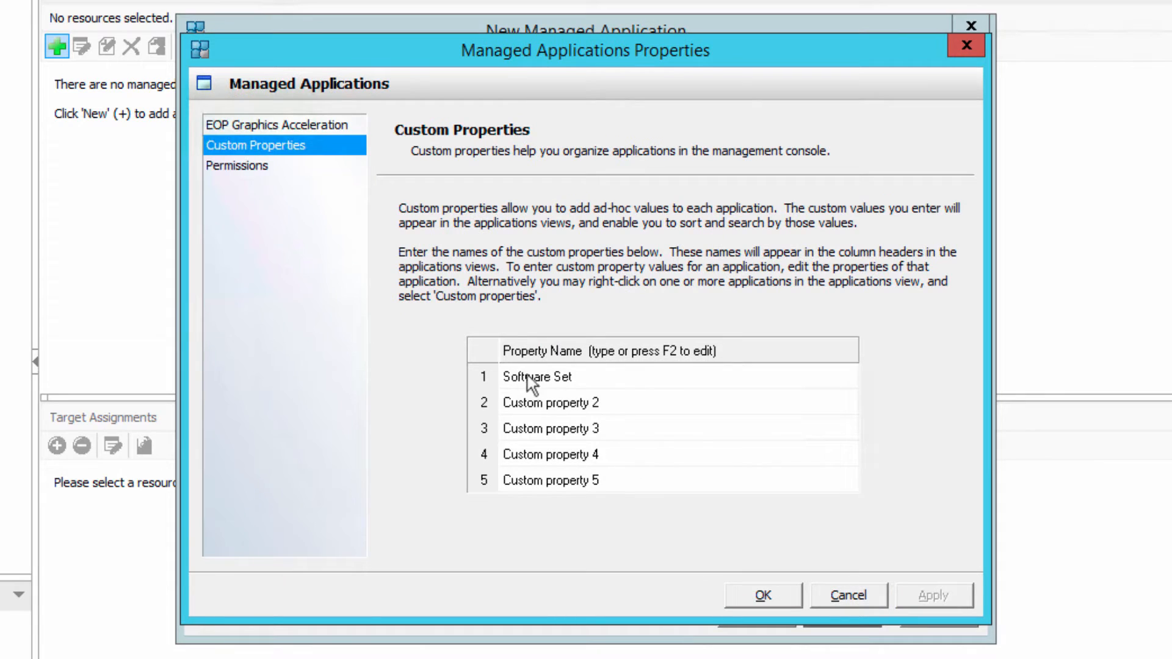
pyautogui.click(528, 407)
pyautogui.click(528, 406)
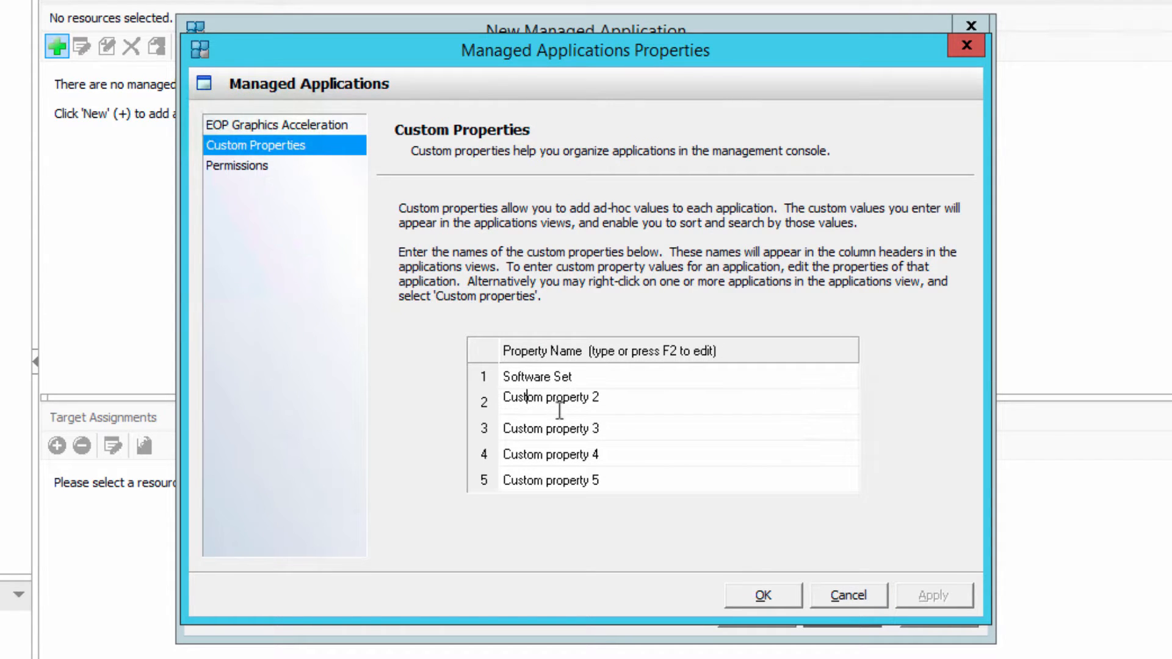
pyautogui.moveTo(623, 401); pyautogui.dragTo(492, 403)
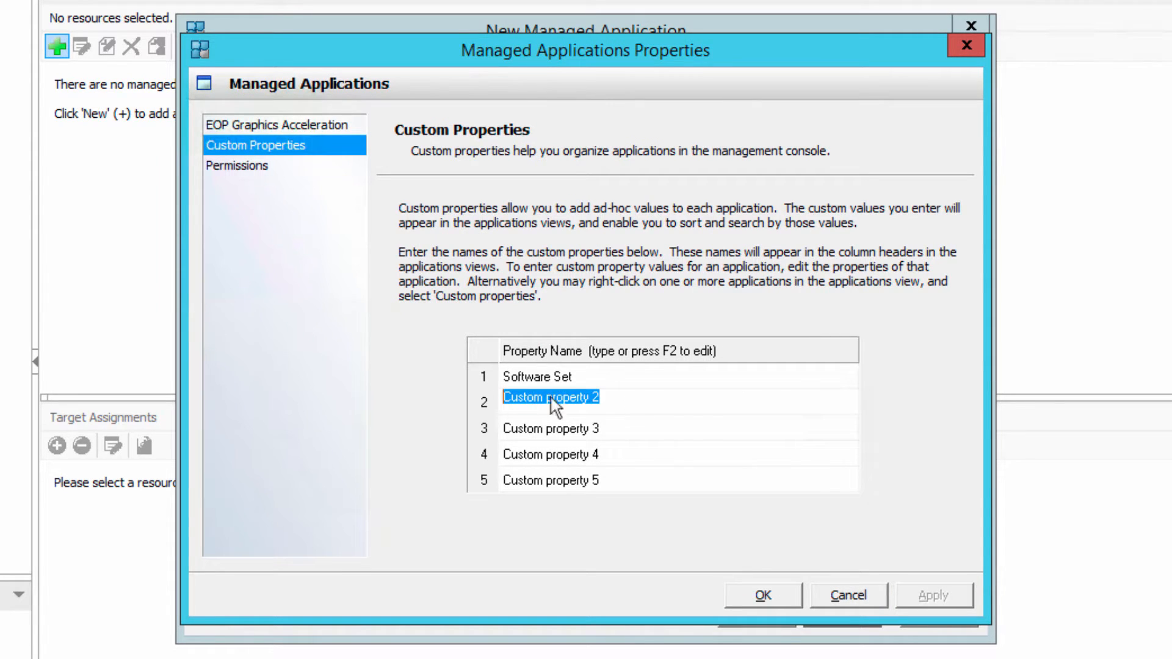
pyautogui.click(847, 596)
# - Set the application's Software Set custom property to "Office O"
pyautogui.click(633, 406)
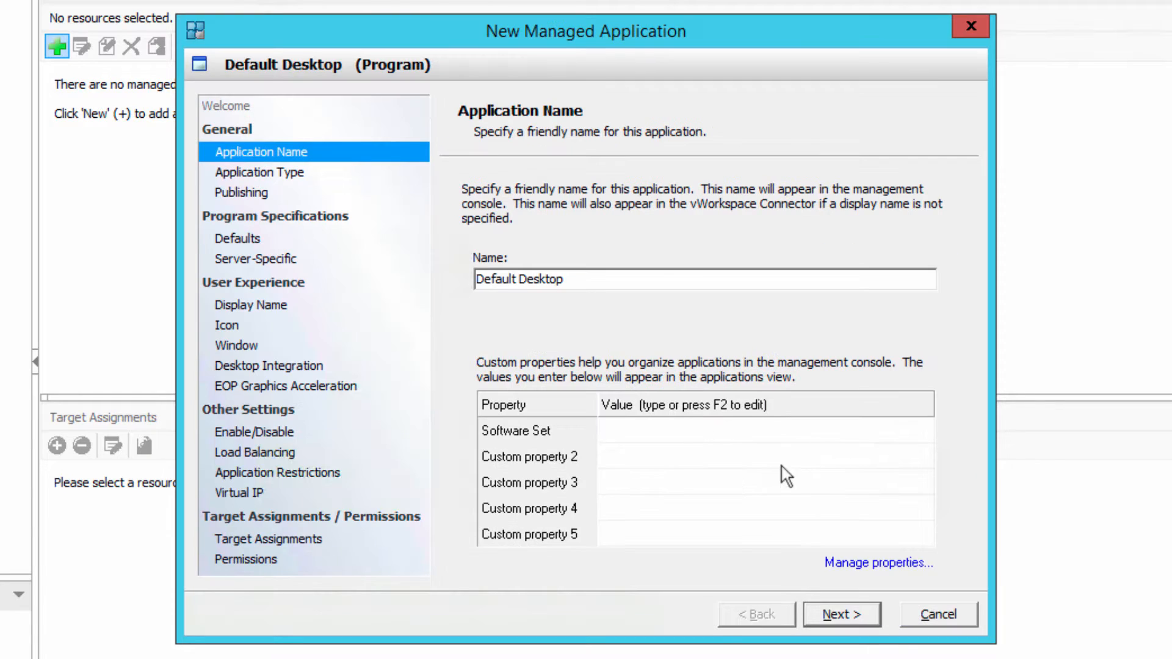
pyautogui.doubleClick(675, 433)
pyautogui.write('Office Only')
pyautogui.click(864, 613)
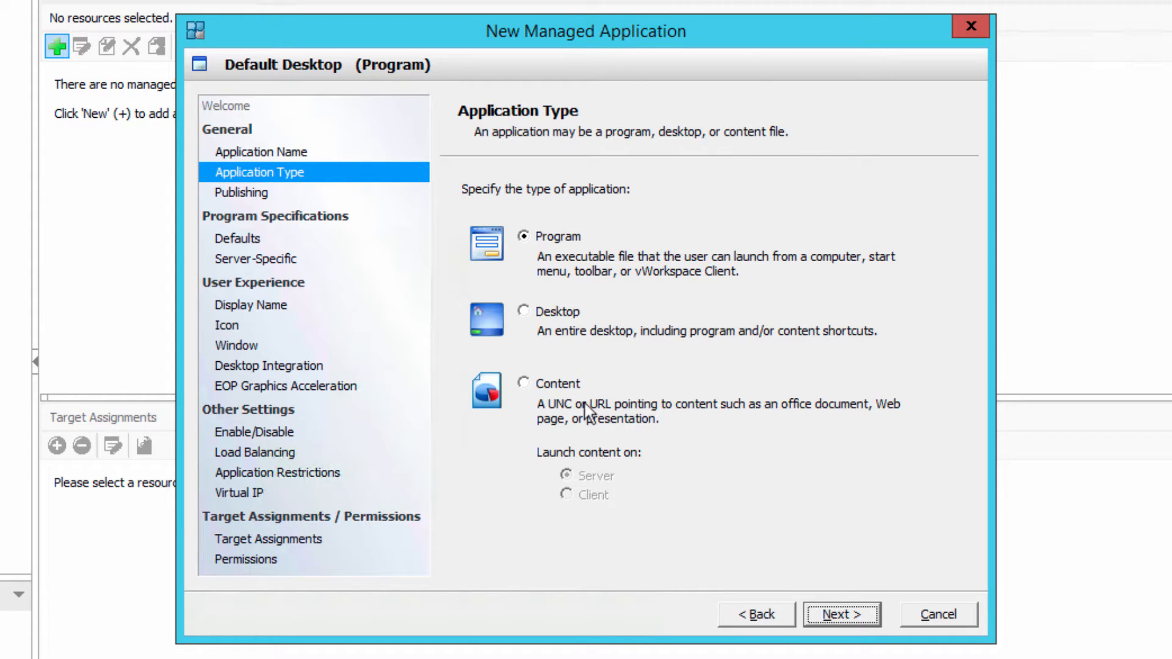
# - Set the application type to Desktop and publish it on all session hosts in the Default Desktop folder under Management
pyautogui.click(548, 316)
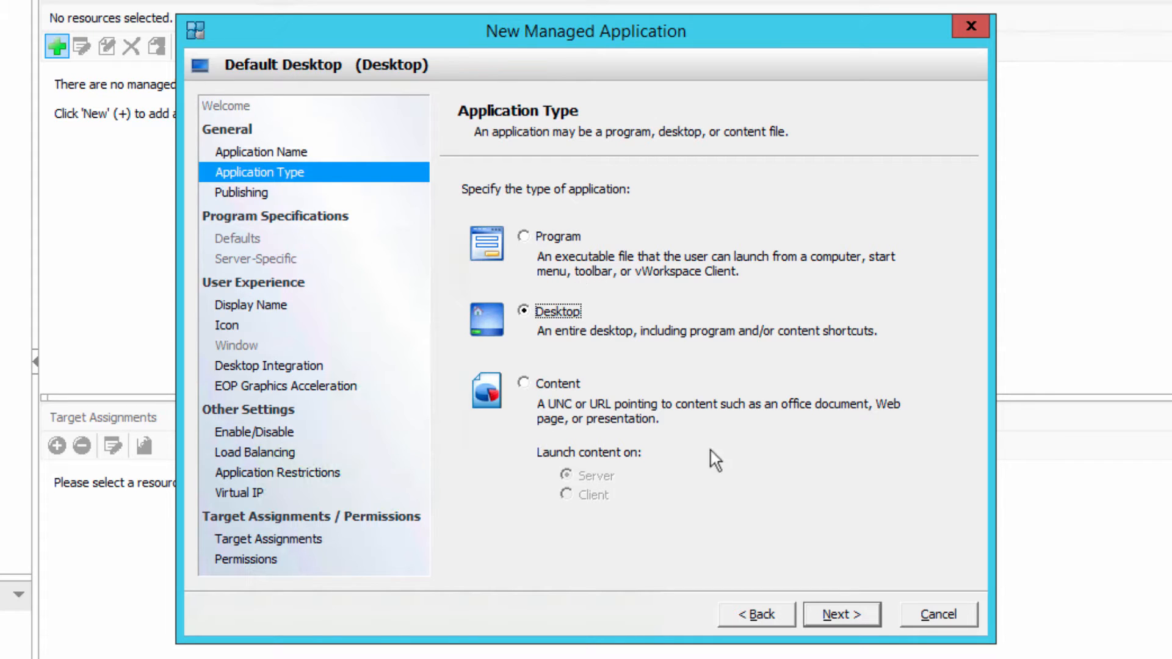
pyautogui.click(841, 617)
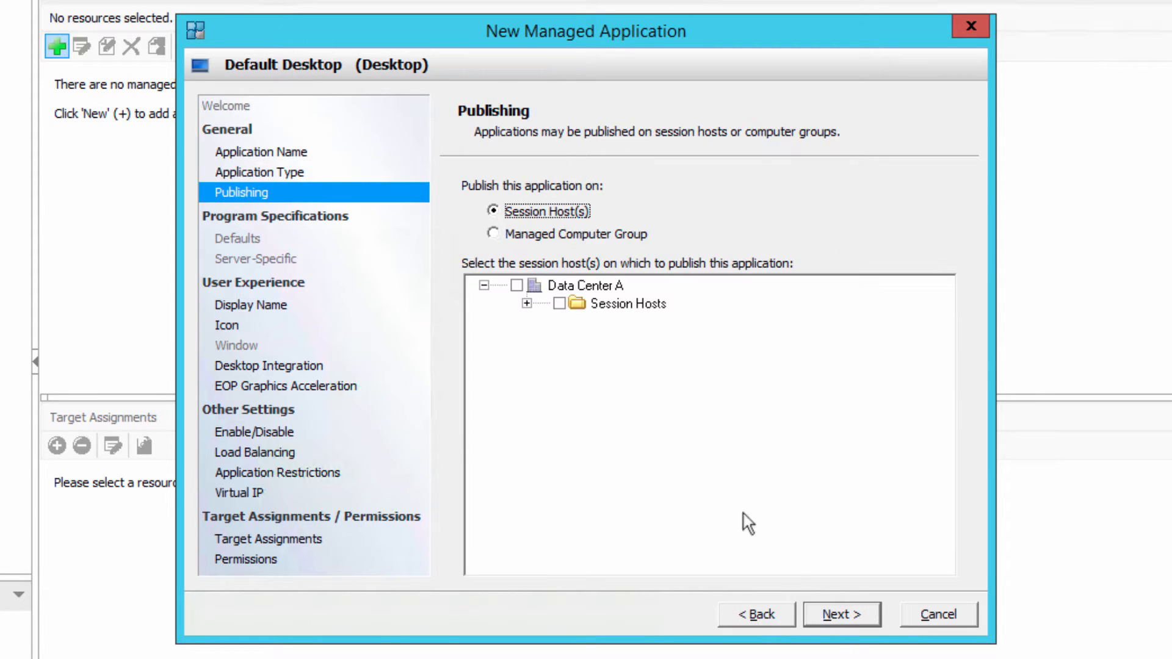
pyautogui.click(527, 303)
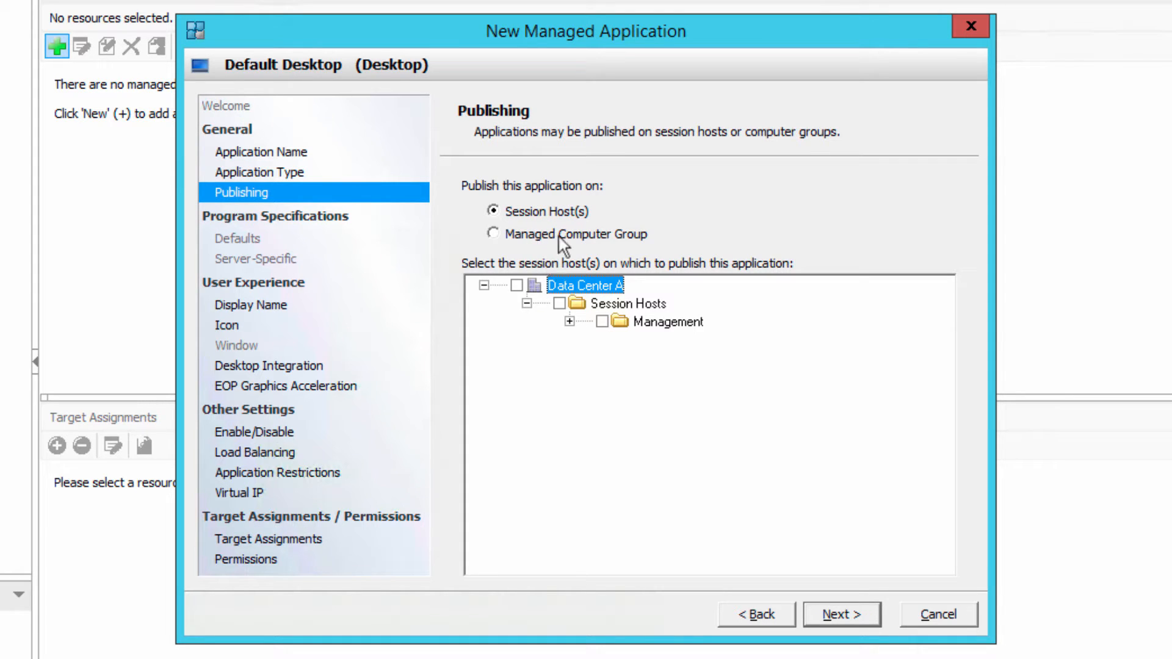
pyautogui.click(569, 321)
pyautogui.click(612, 339)
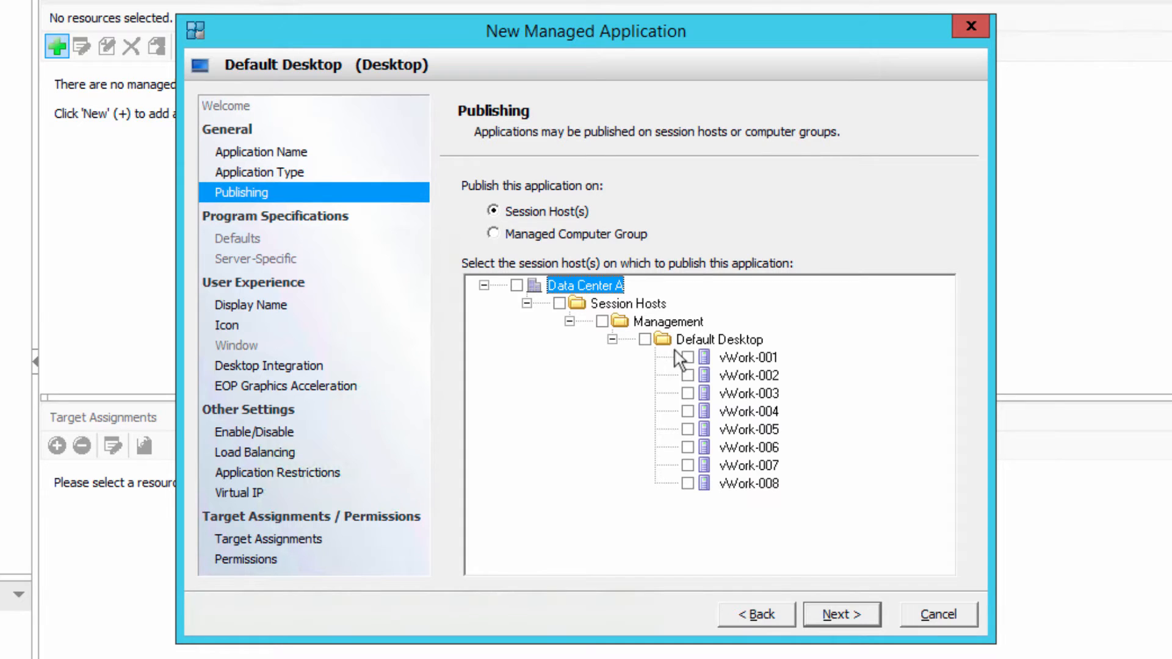
pyautogui.click(645, 340)
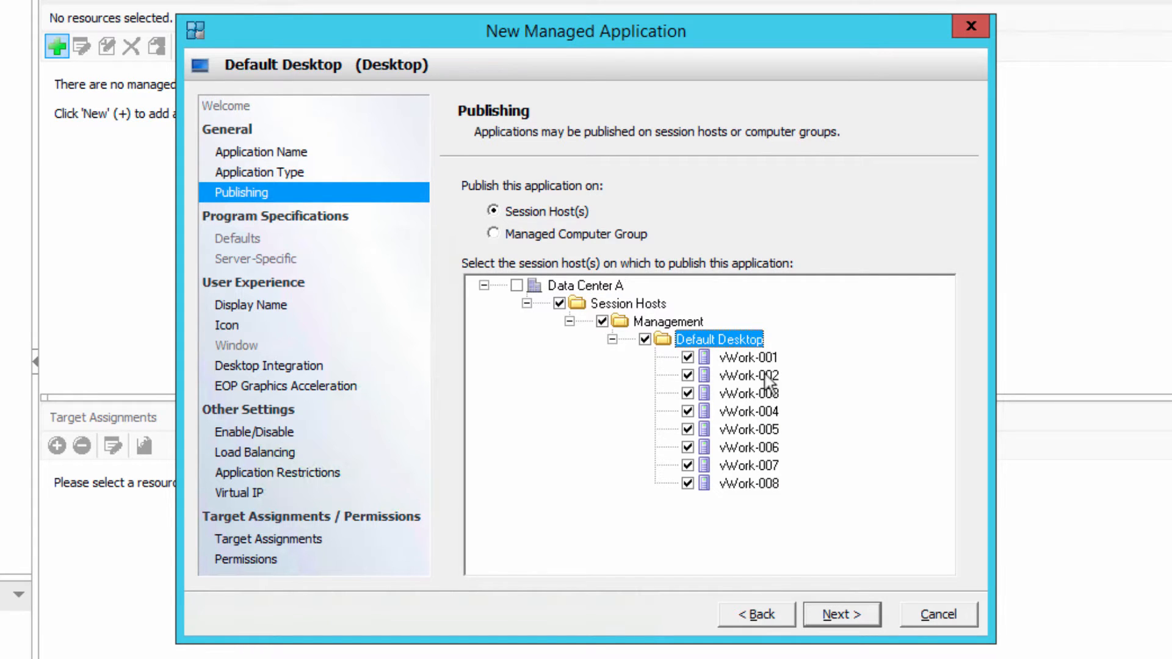
pyautogui.click(844, 616)
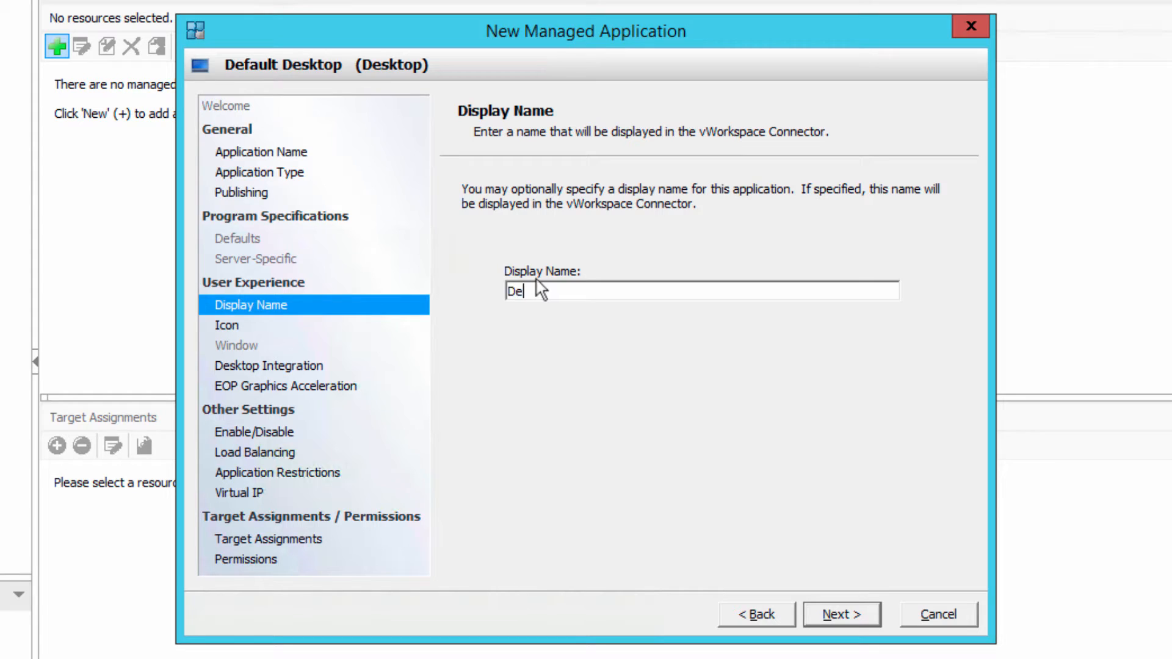
# - Set the display name to "Default Desktop", keeping the shell32.dll icon, and allow a shortcut in the client's Desktop folder
pyautogui.write('Desktop')
pyautogui.click(828, 618)
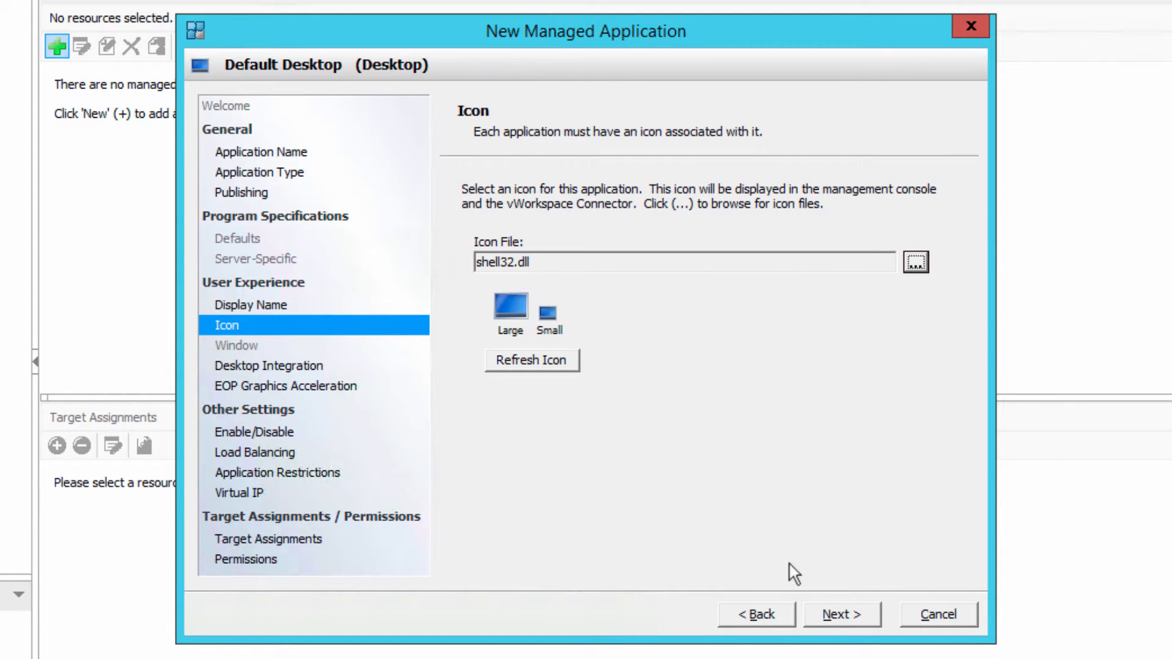
pyautogui.click(832, 615)
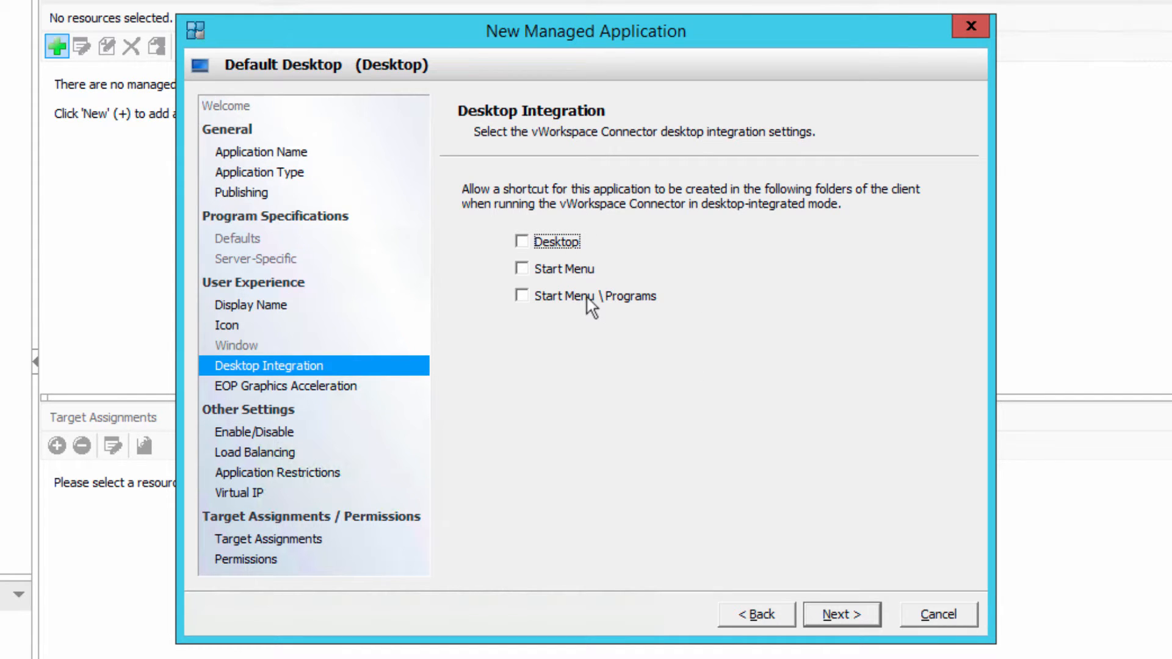
pyautogui.click(555, 244)
pyautogui.click(835, 617)
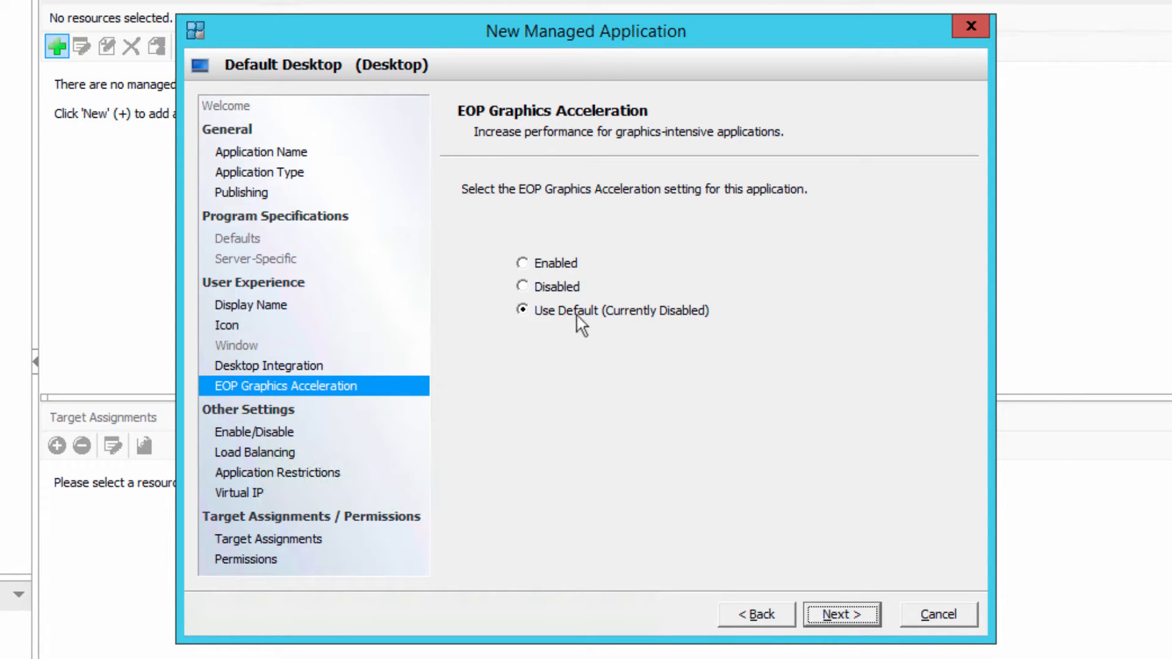
# - Keep the default EOP Graphics Acceleration and Enabled status, and choose My Rule as the custom load balancing rule
pyautogui.click(832, 614)
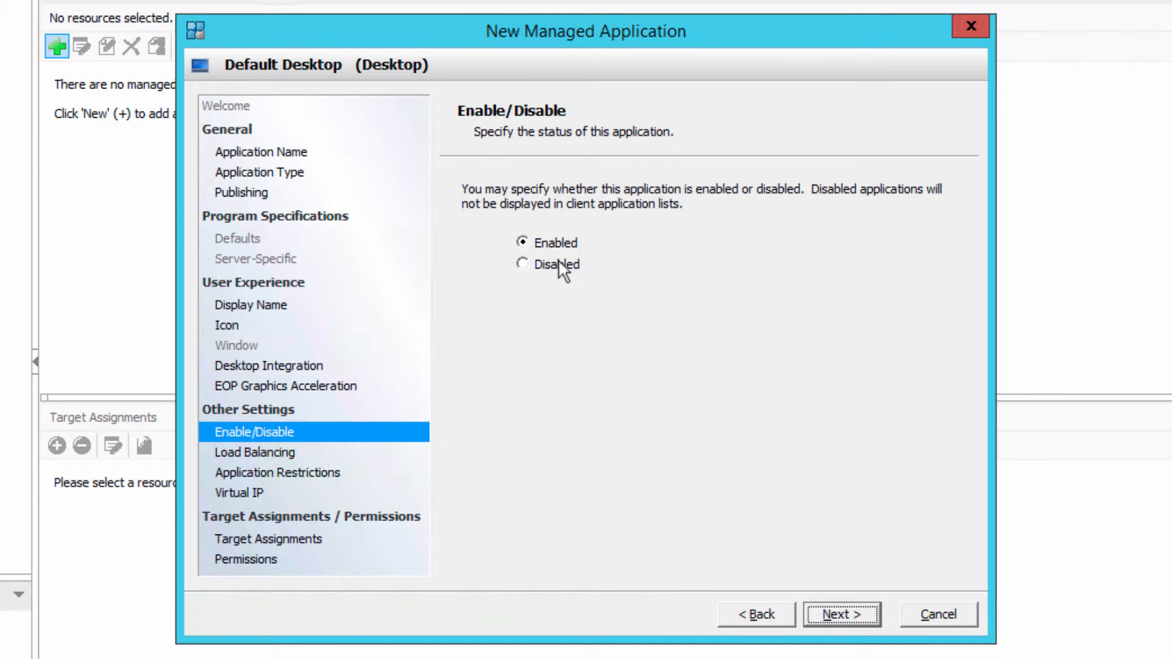
pyautogui.click(833, 615)
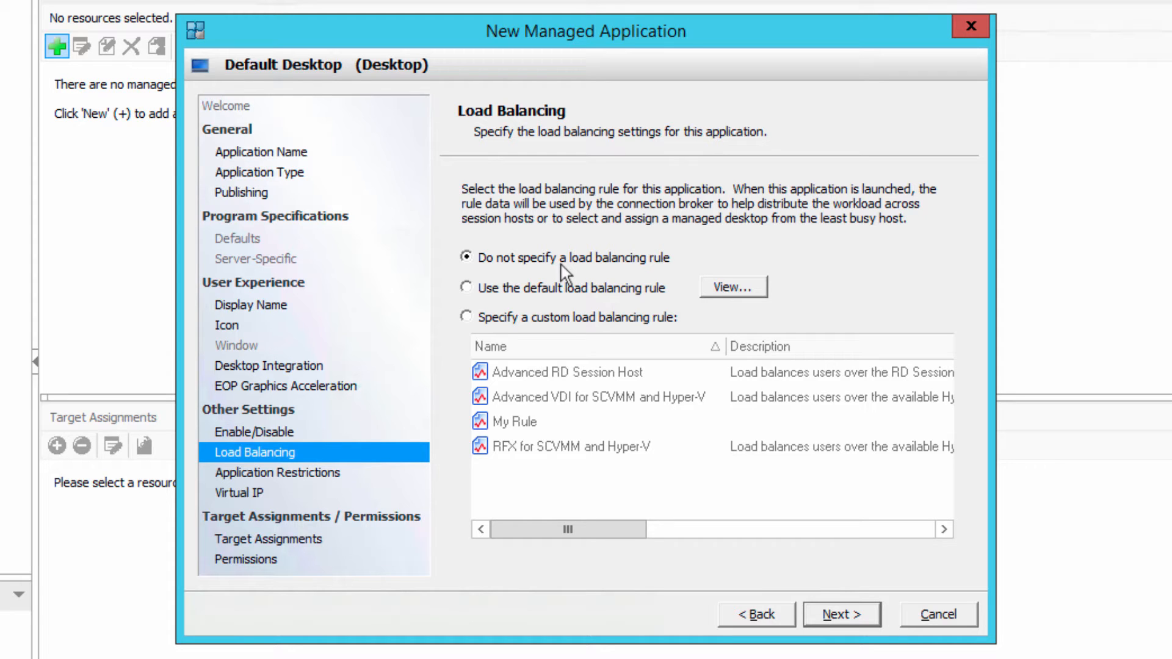
pyautogui.click(531, 322)
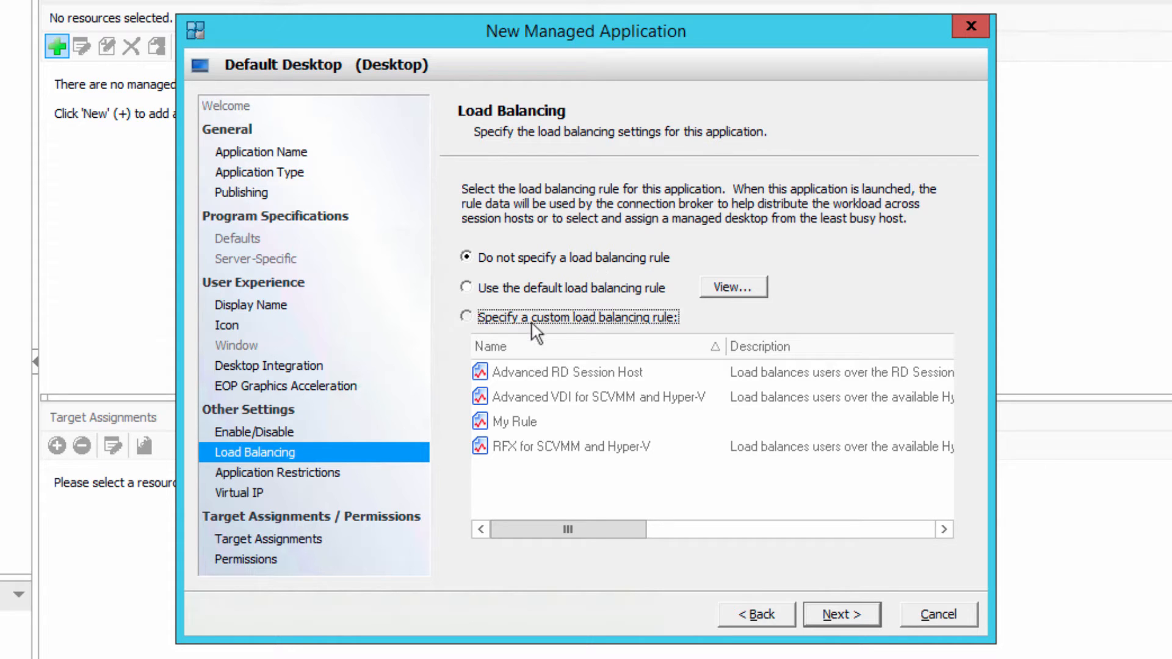
pyautogui.click(529, 423)
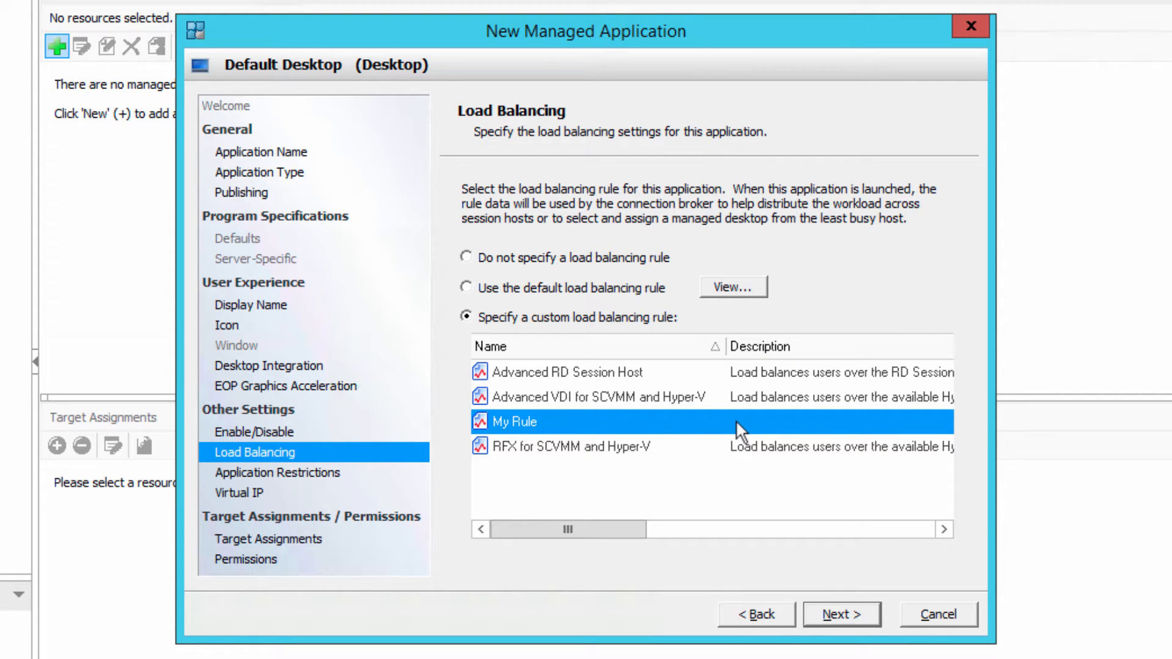
pyautogui.click(846, 617)
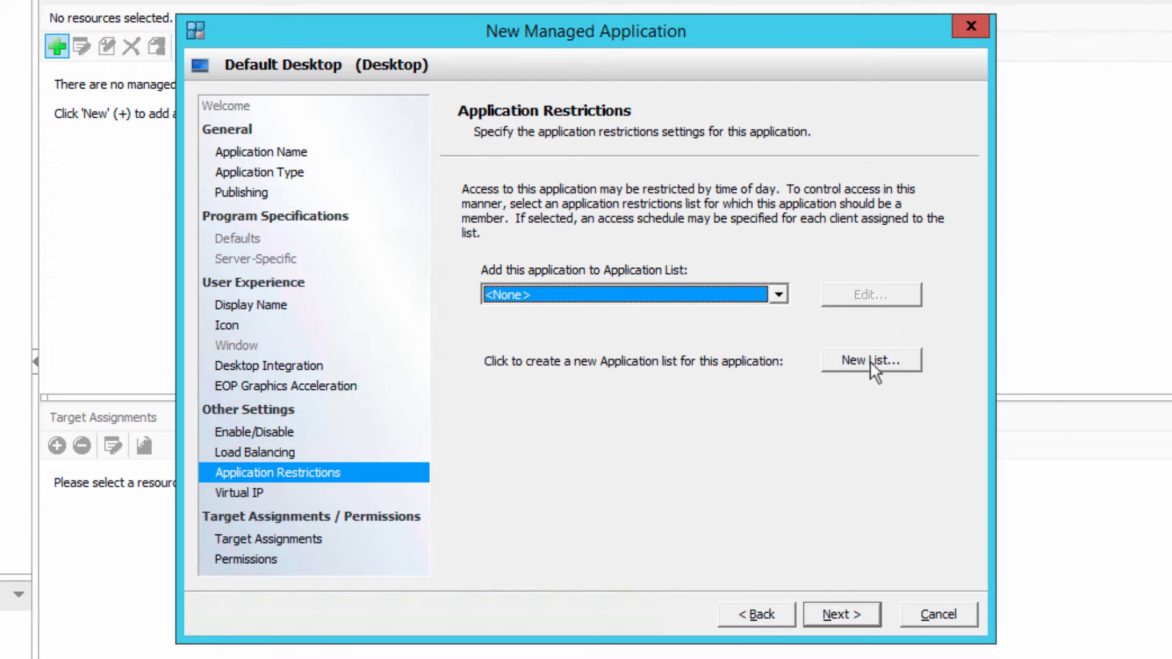
# - Leave application restrictions and Virtual IP unset, and assign the application to EXAMPLE\Domain Users in the My Applications folder
pyautogui.click(847, 614)
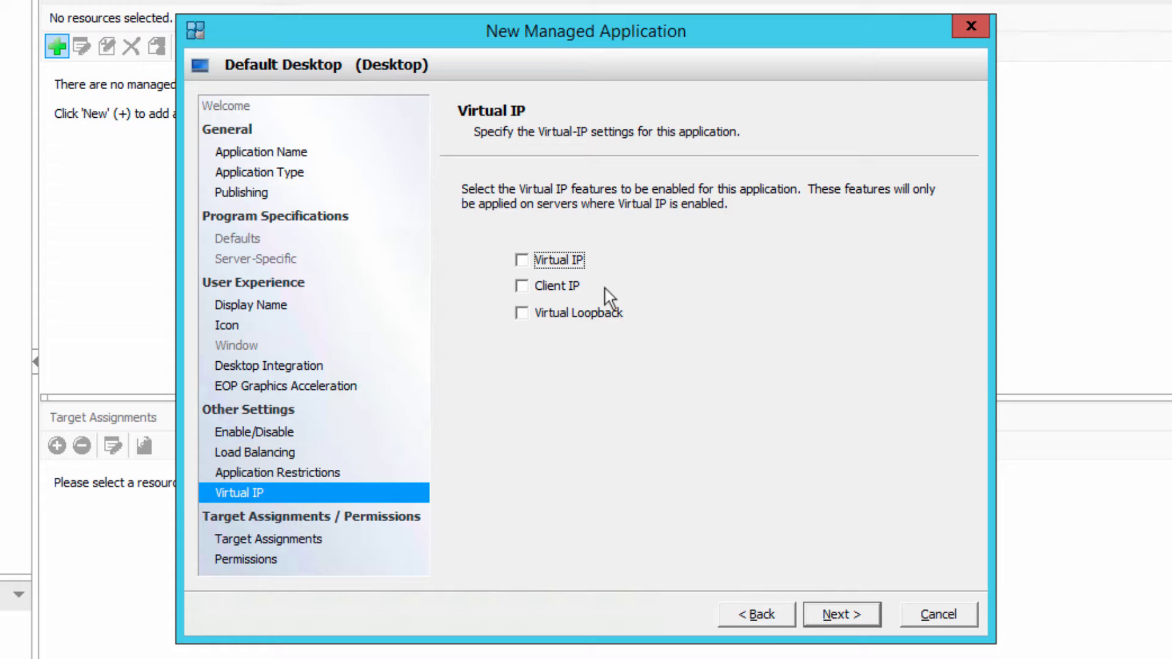
pyautogui.click(834, 613)
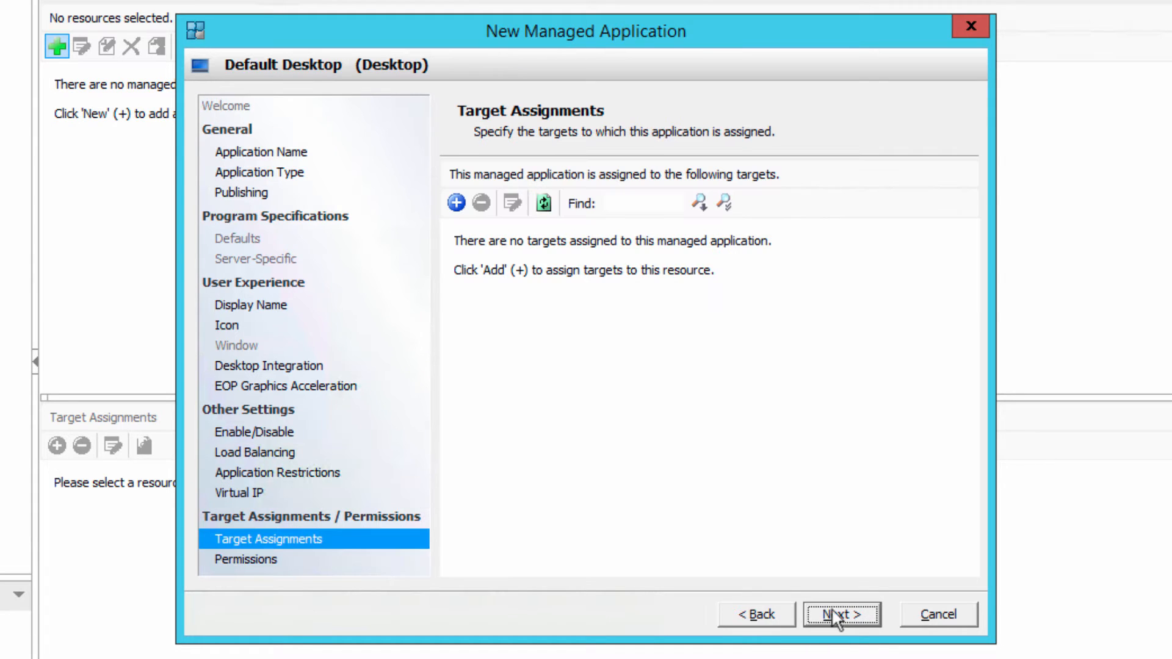
pyautogui.click(456, 203)
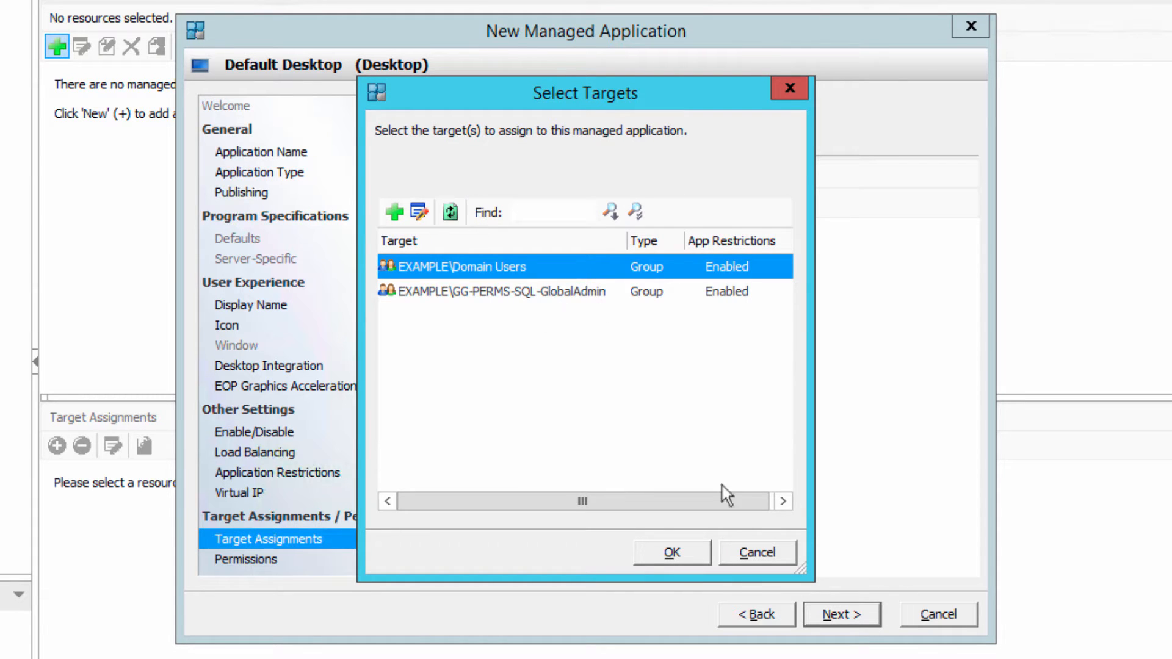
pyautogui.click(673, 554)
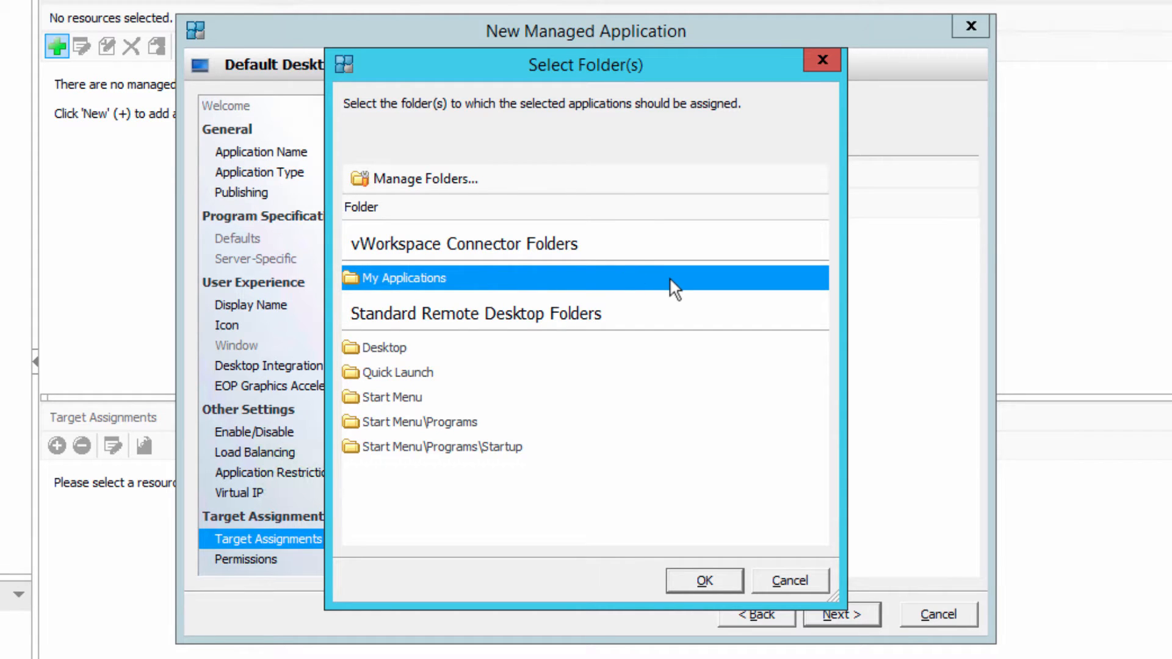
pyautogui.click(718, 589)
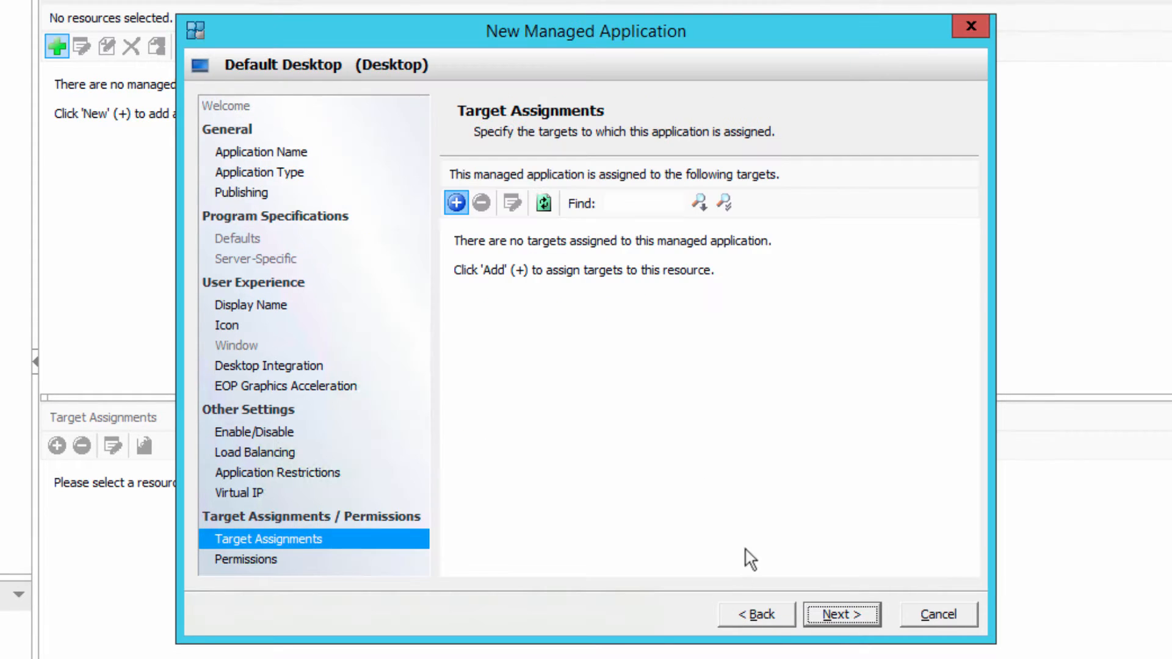
pyautogui.click(825, 613)
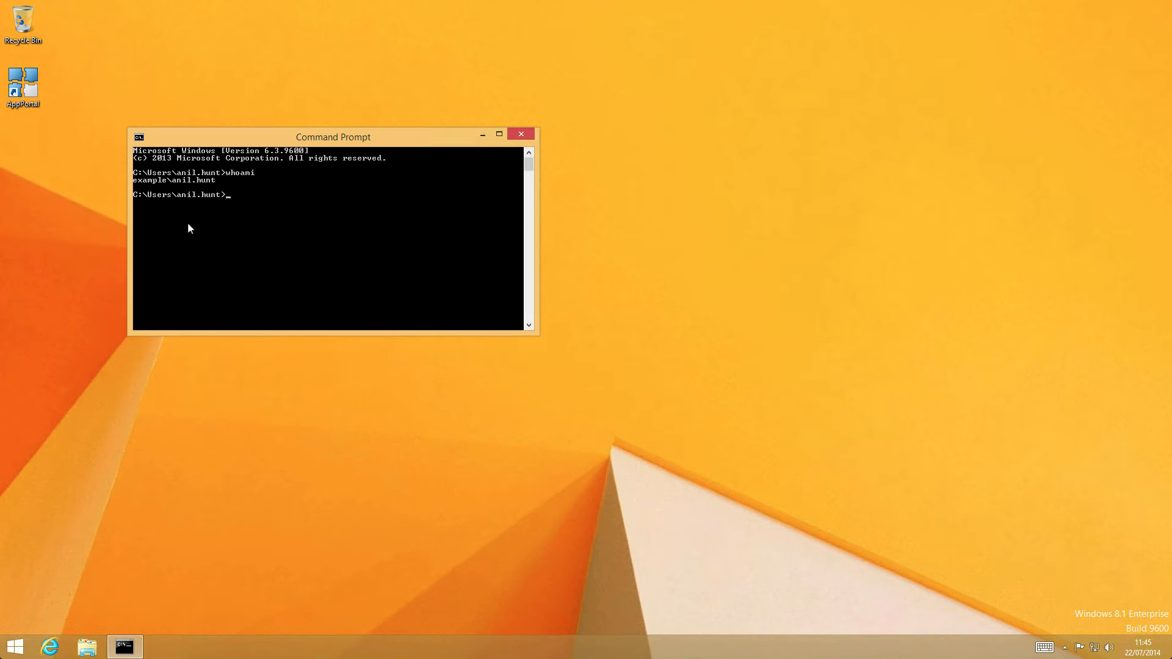
# - Open the vWorkspace AppPortal on the client, connect to vWorkspace Farm and launch the Default Desktop application
pyautogui.doubleClick(33, 102)
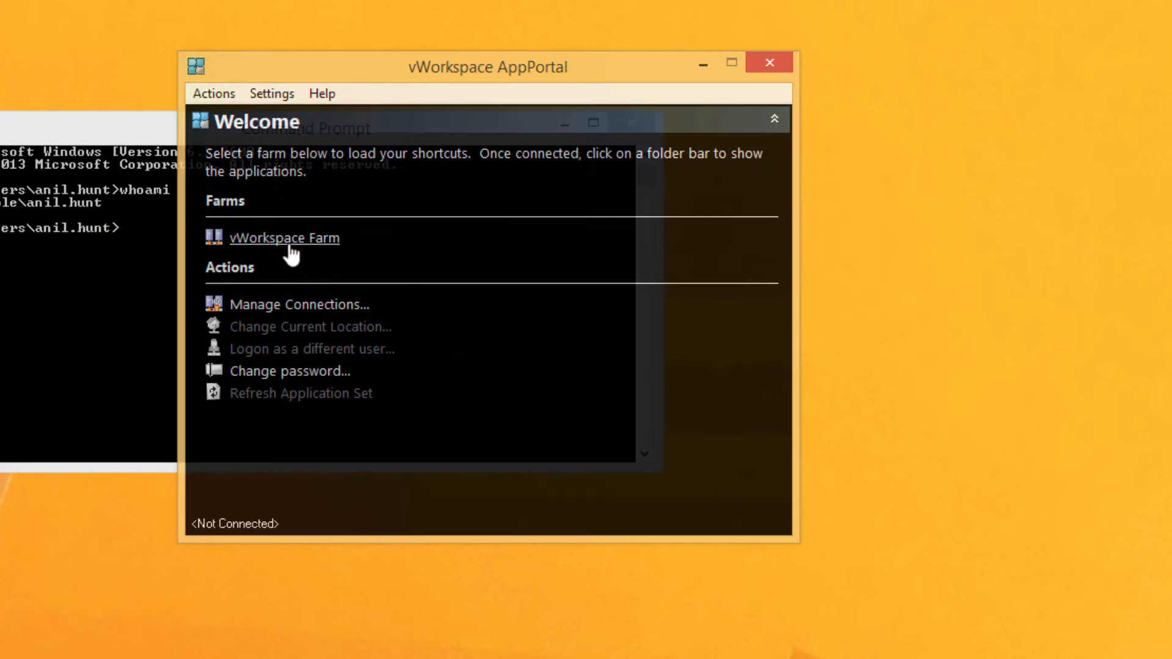
pyautogui.click(295, 240)
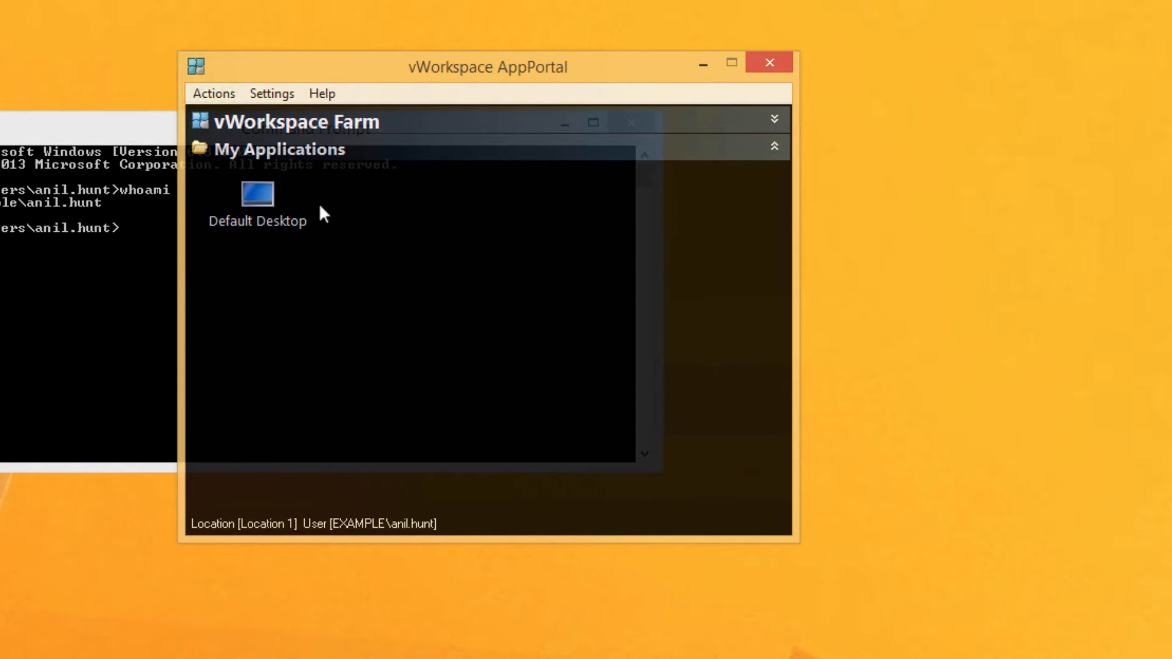
pyautogui.click(262, 215)
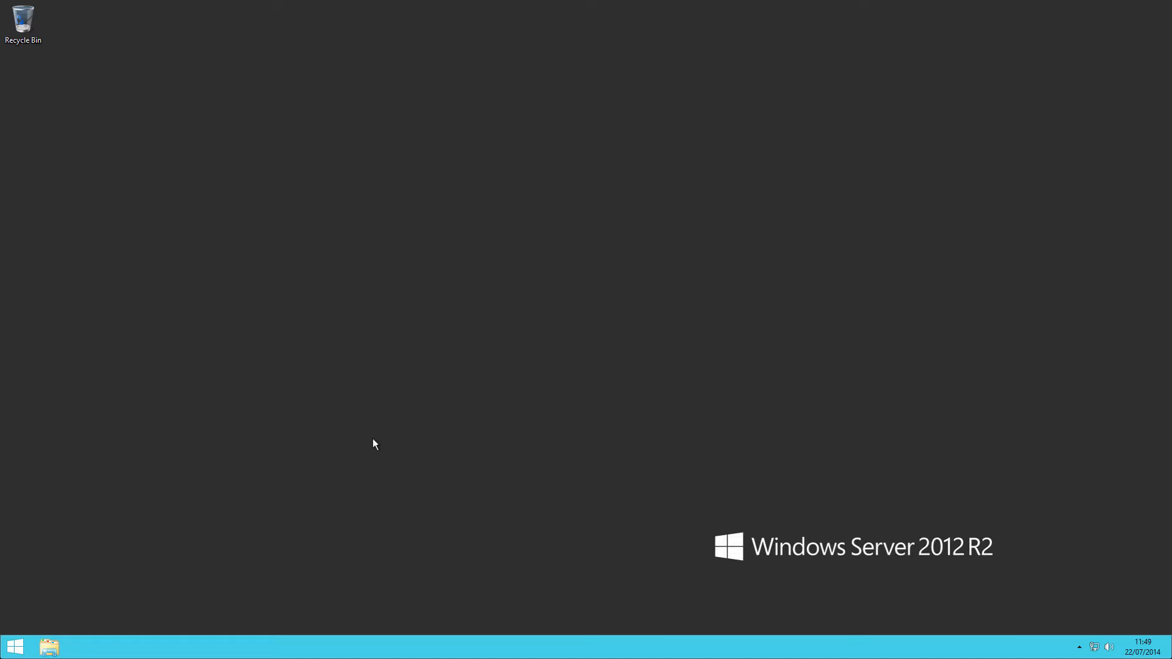
# - Find and start Word 2013 in the remote session and create a blank document
pyautogui.click(6, 646)
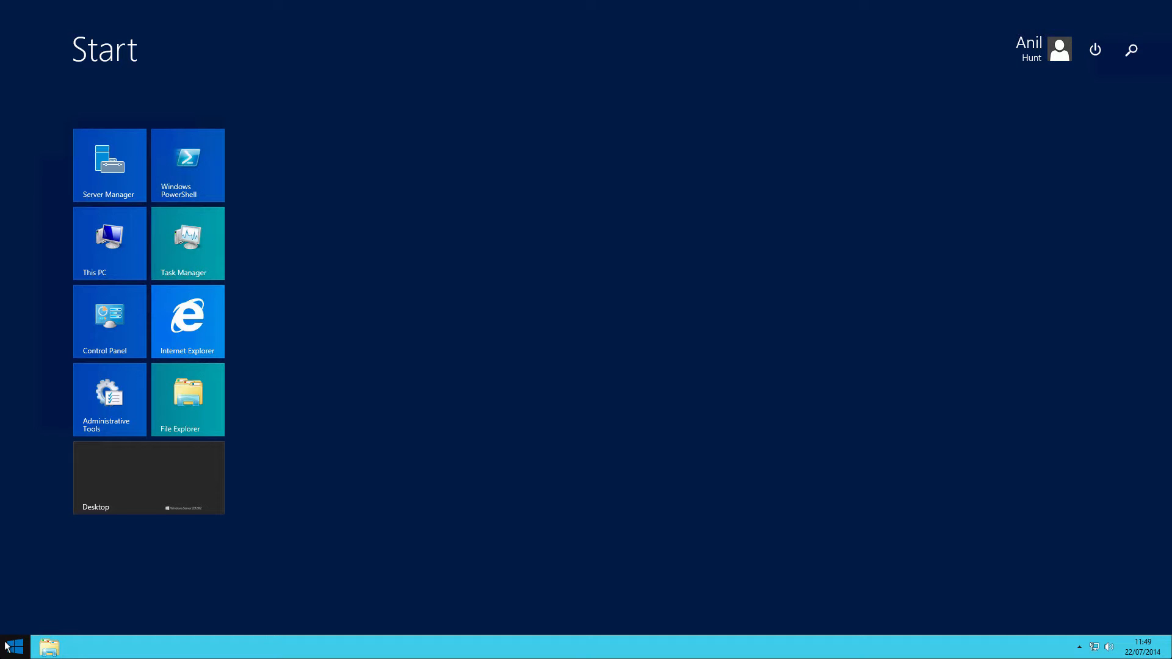
pyautogui.write('word 2013')
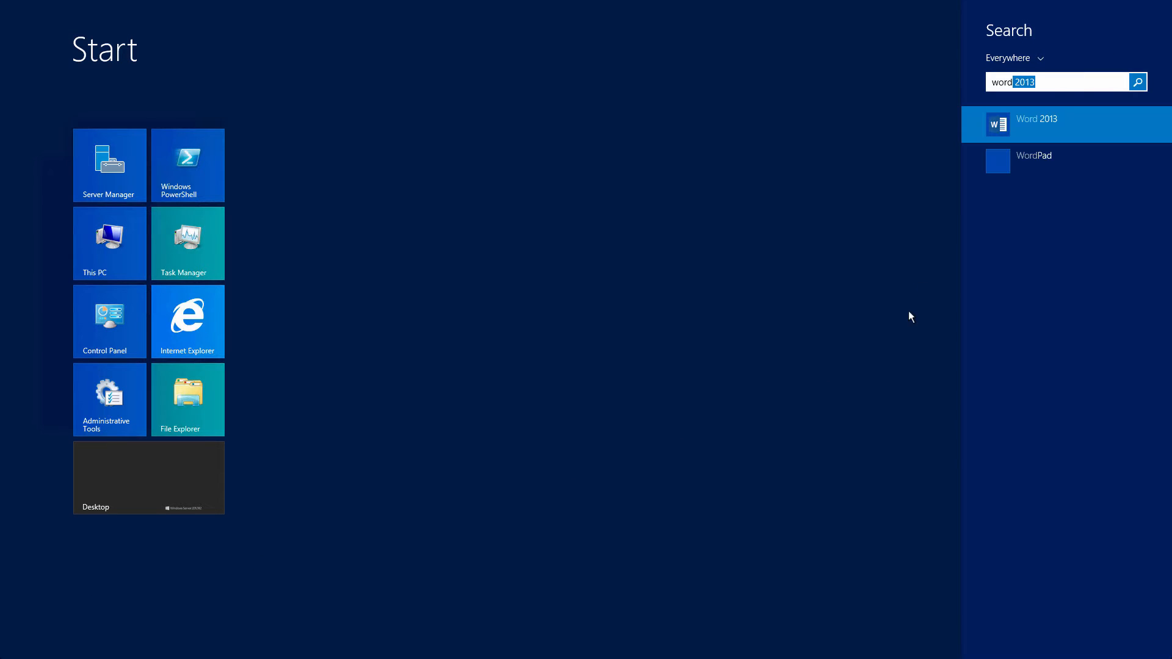
pyautogui.click(998, 132)
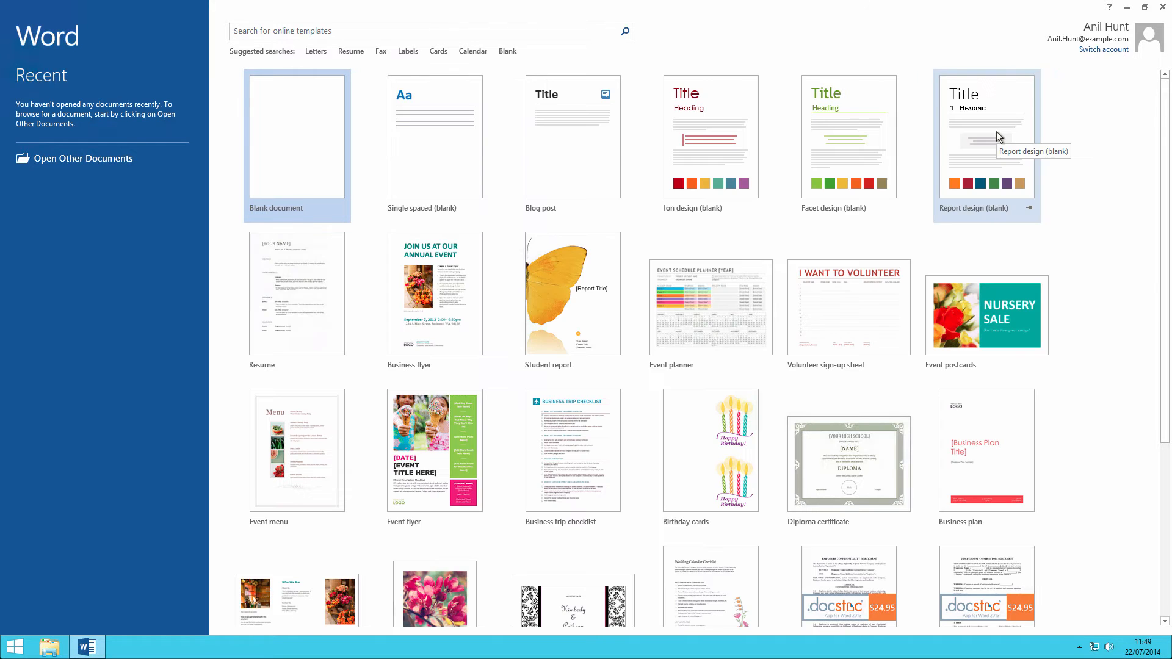
pyautogui.click(296, 166)
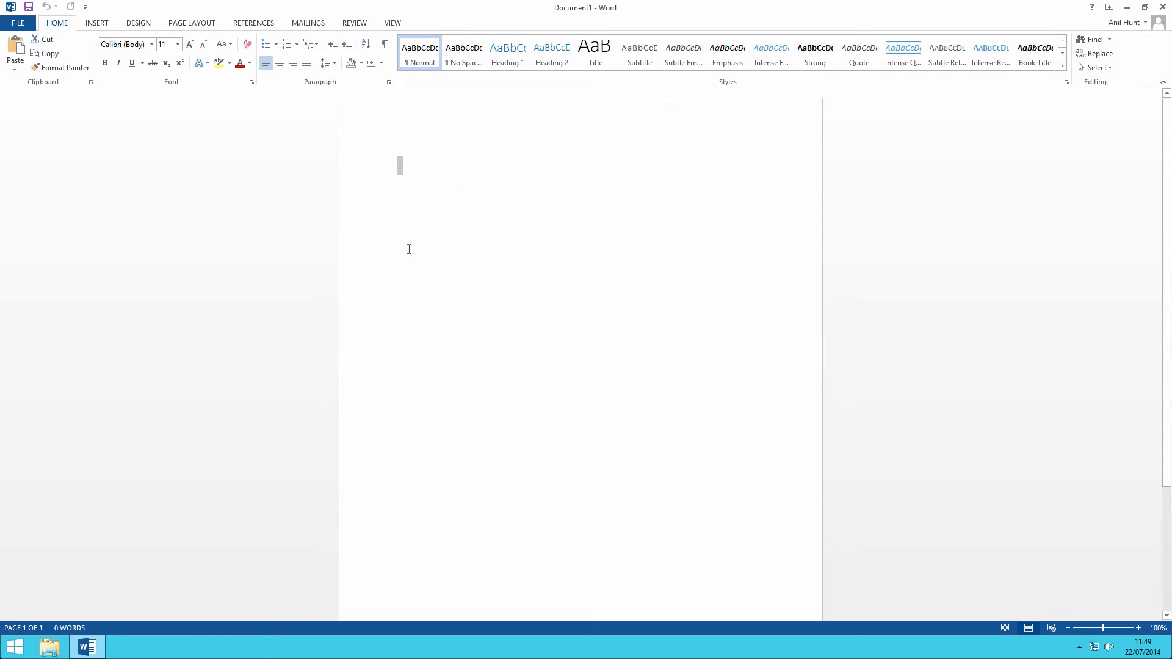
# - Generate sample text in the blank Word document with =rand(99,99)
pyautogui.write('=rand(99,')
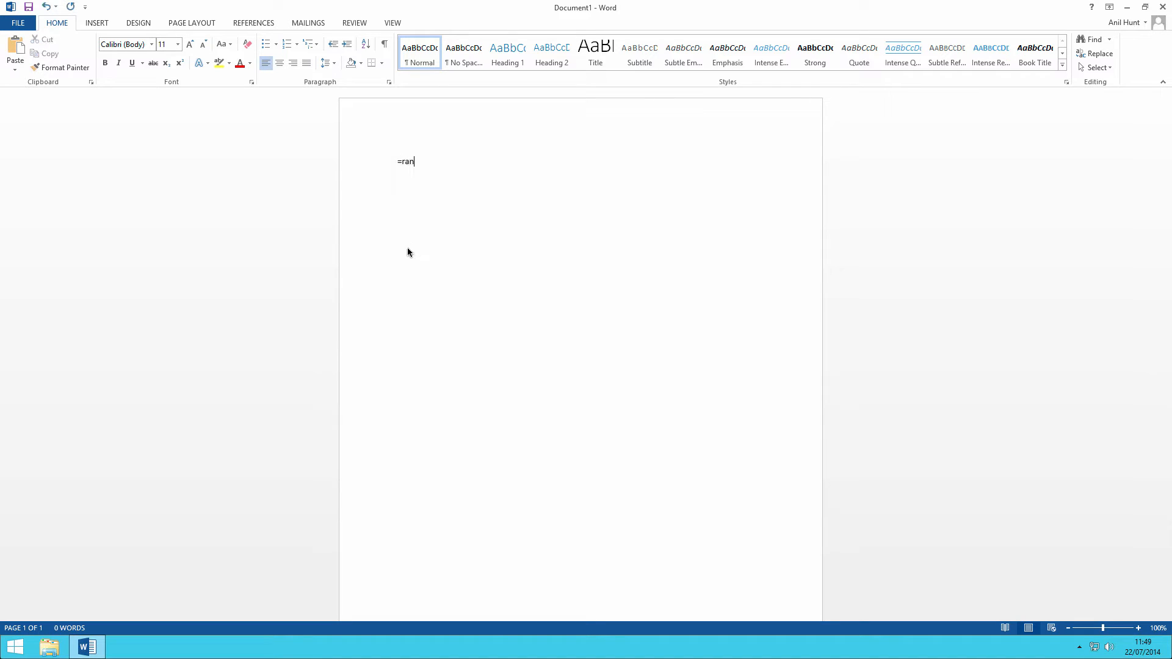
pyautogui.write('99)')
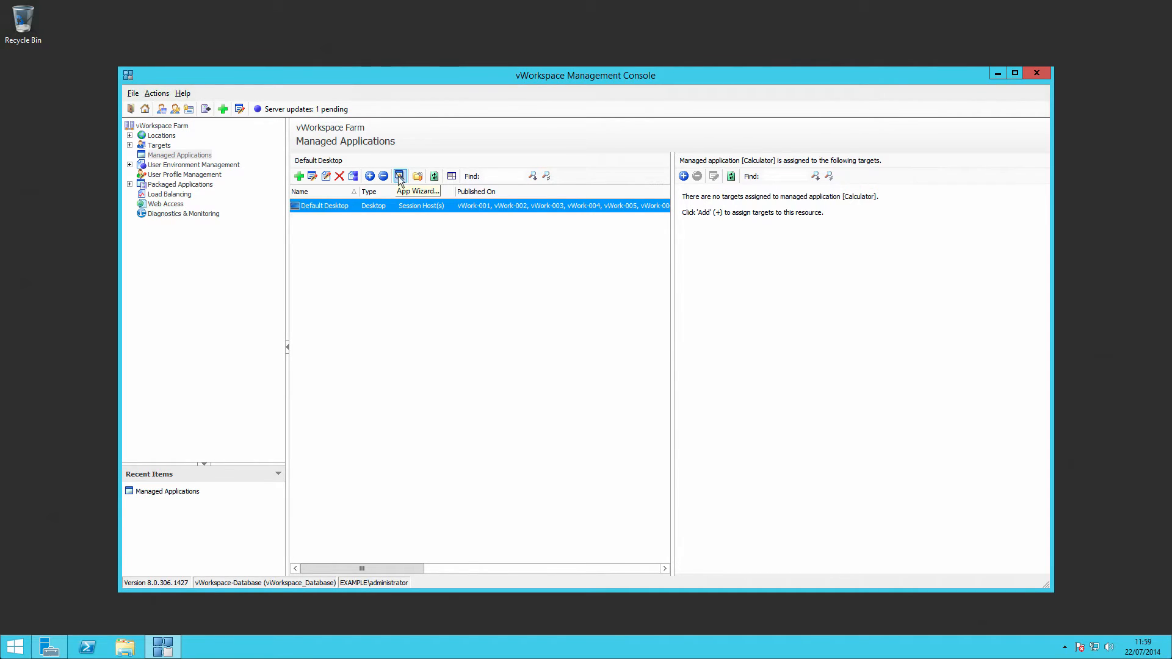
# - In the vWorkspace Management Console, start the App Wizard for Managed Applications and find Start Menu programs using the default file extensions
pyautogui.click(184, 157)
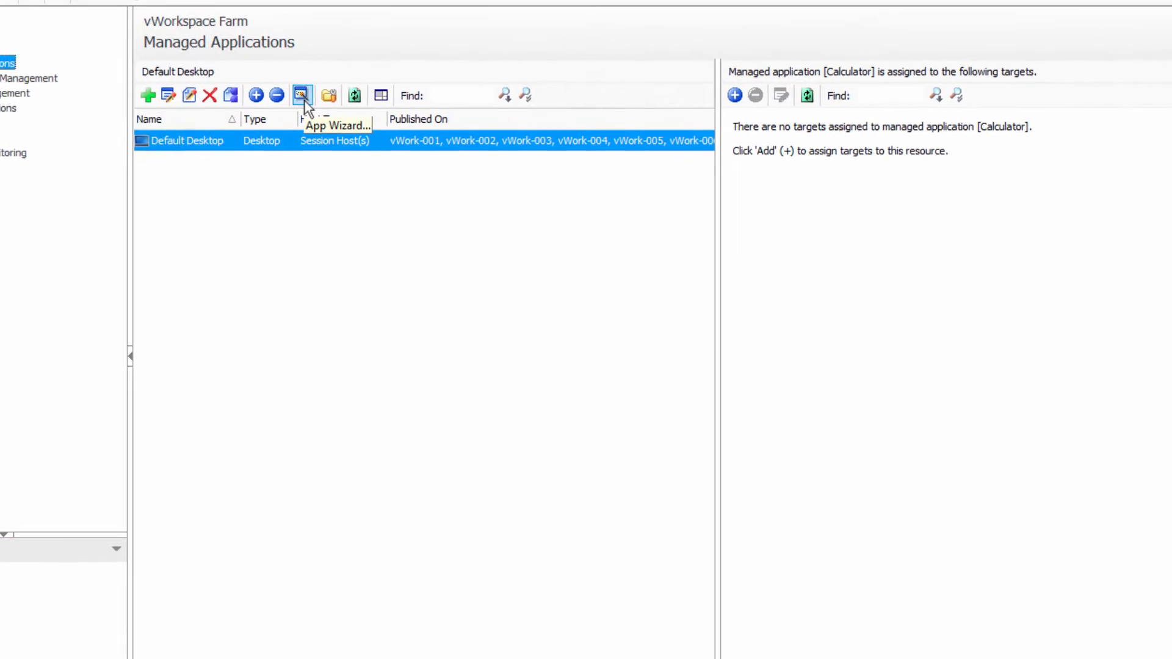
pyautogui.click(391, 169)
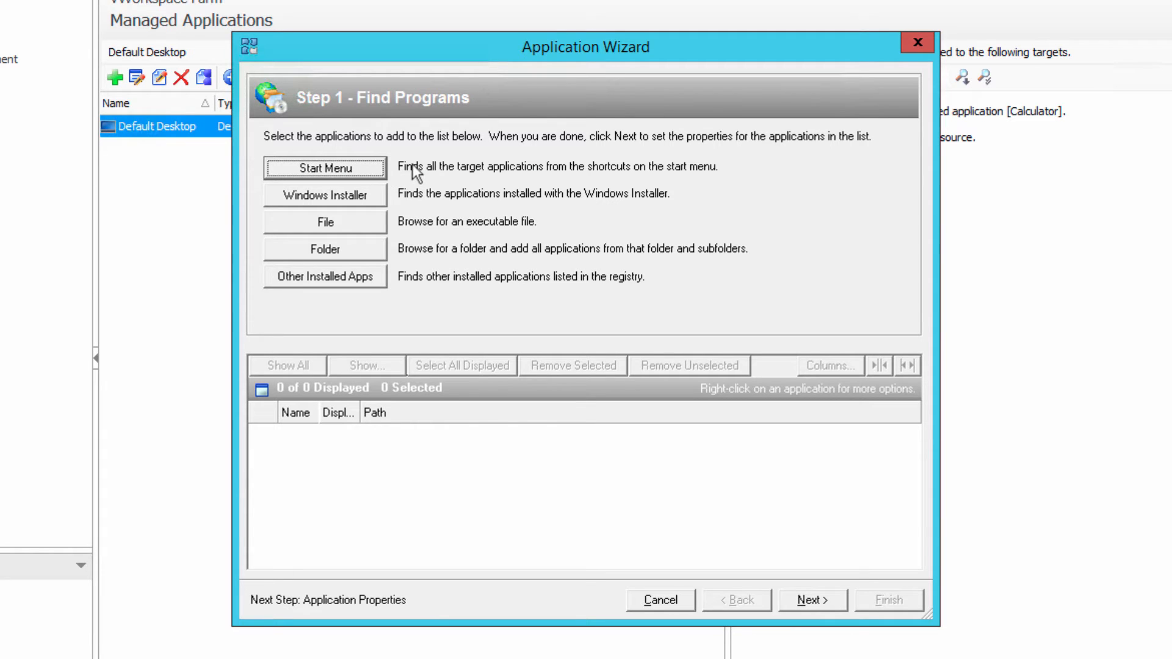
pyautogui.click(371, 167)
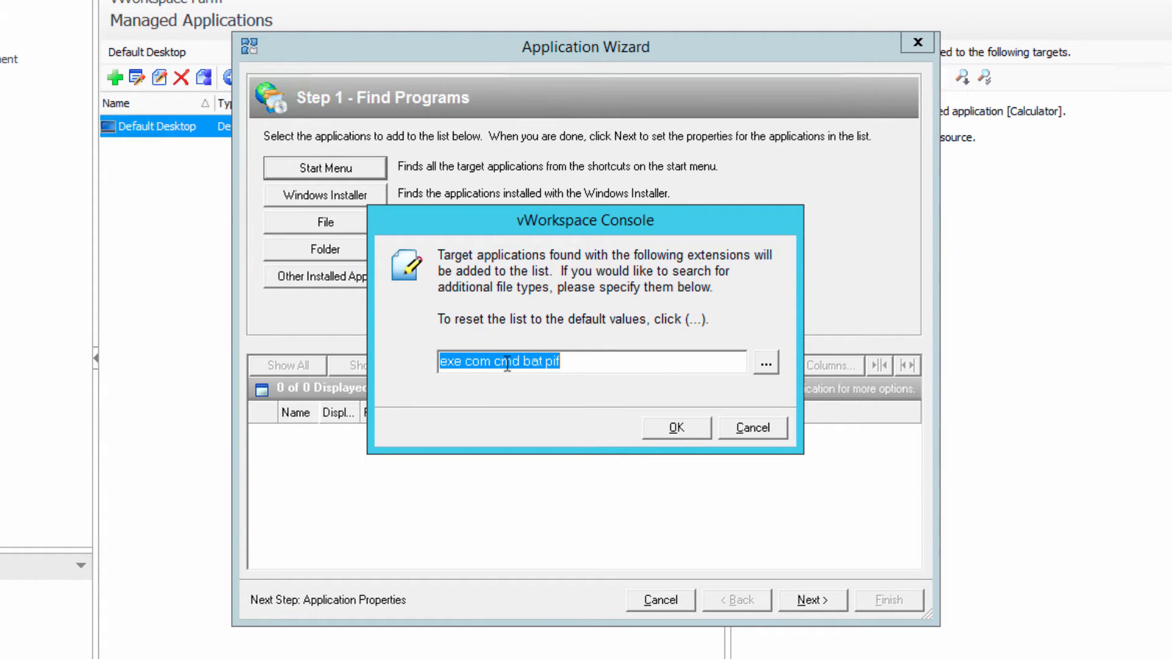
pyautogui.click(696, 422)
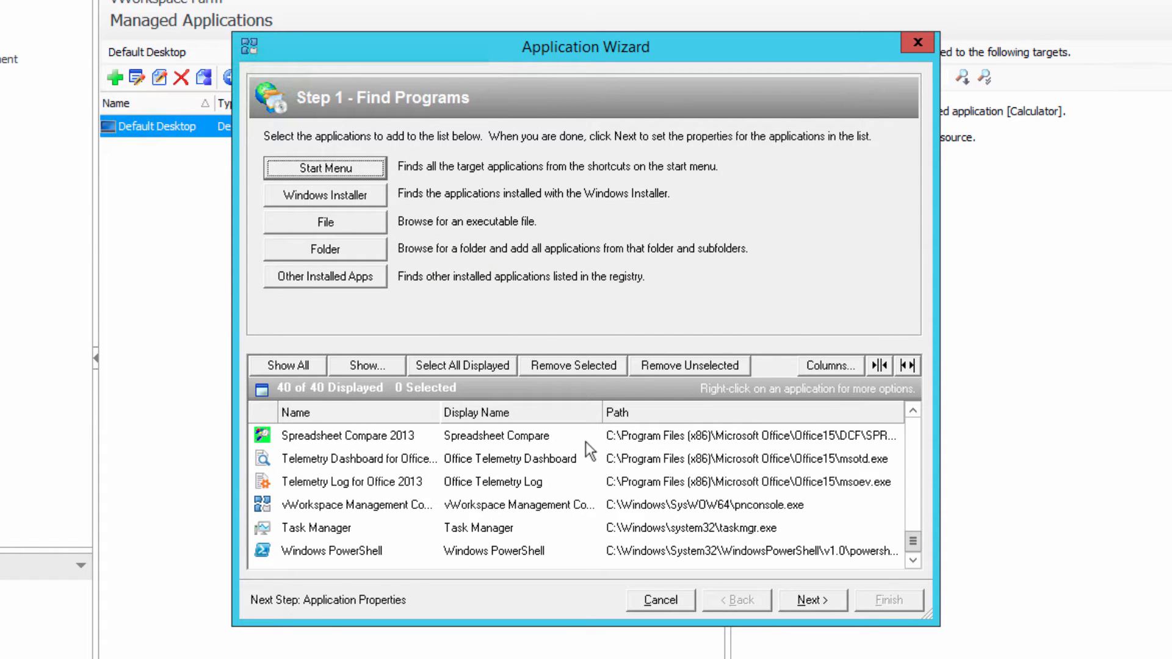
# - Keep only Word 2013, Publisher 2013, PowerPoint 2013 and Excel 2013 in the program list and continue to the application properties
pyautogui.click(912, 508)
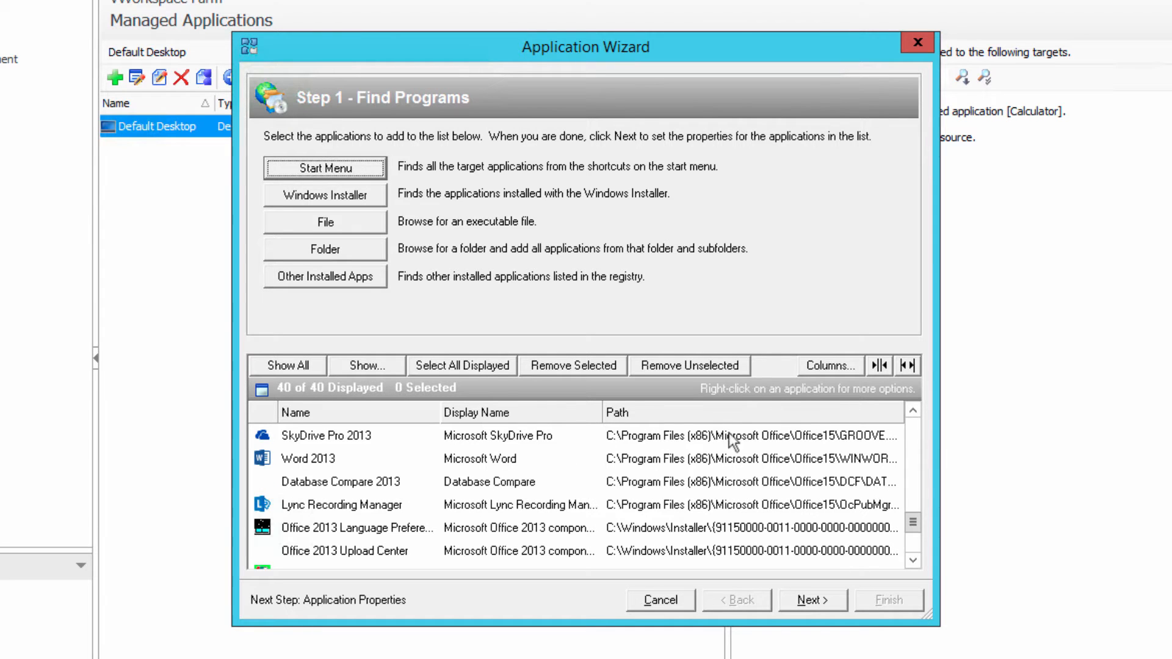
pyautogui.click(328, 459)
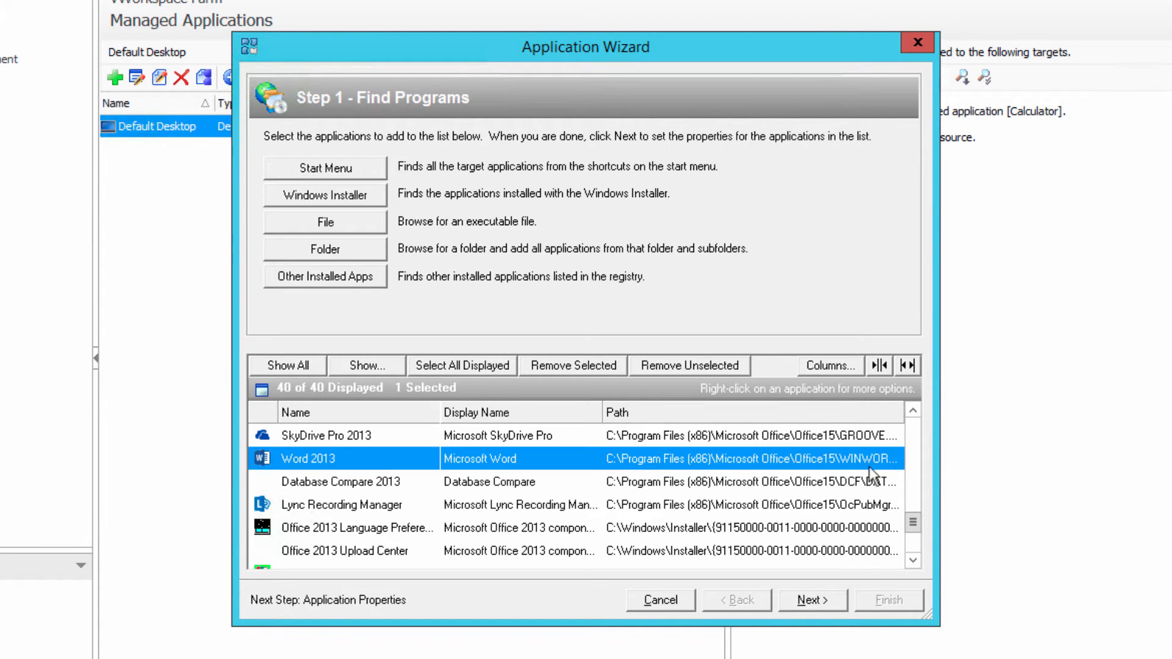
pyautogui.click(917, 483)
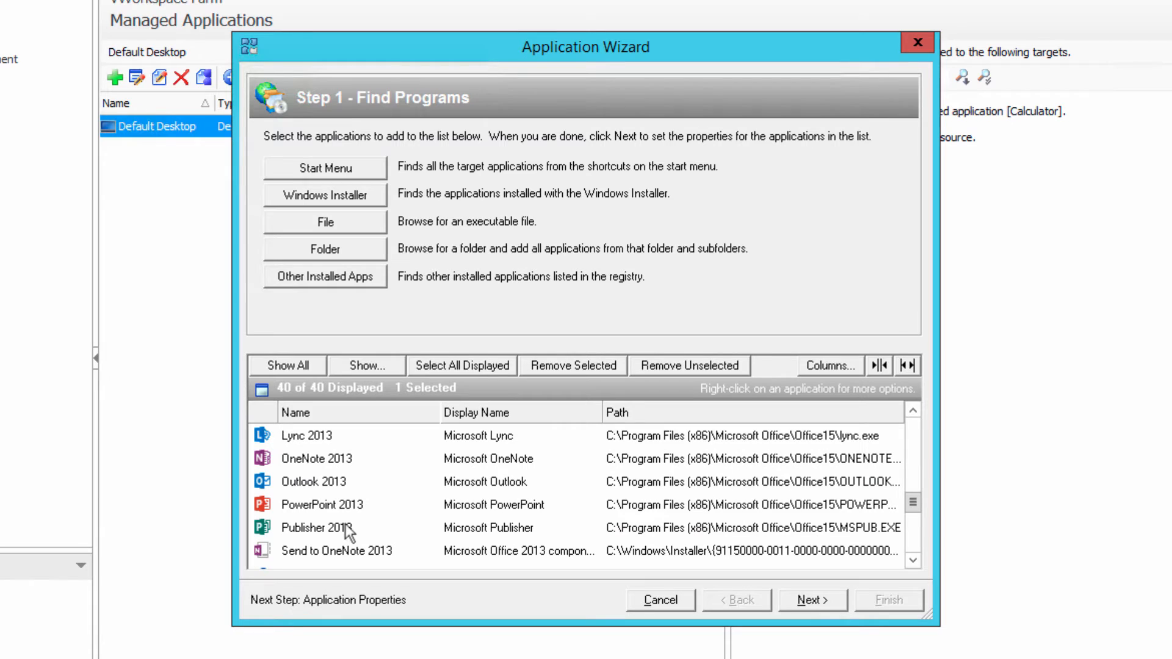
pyautogui.click(307, 530)
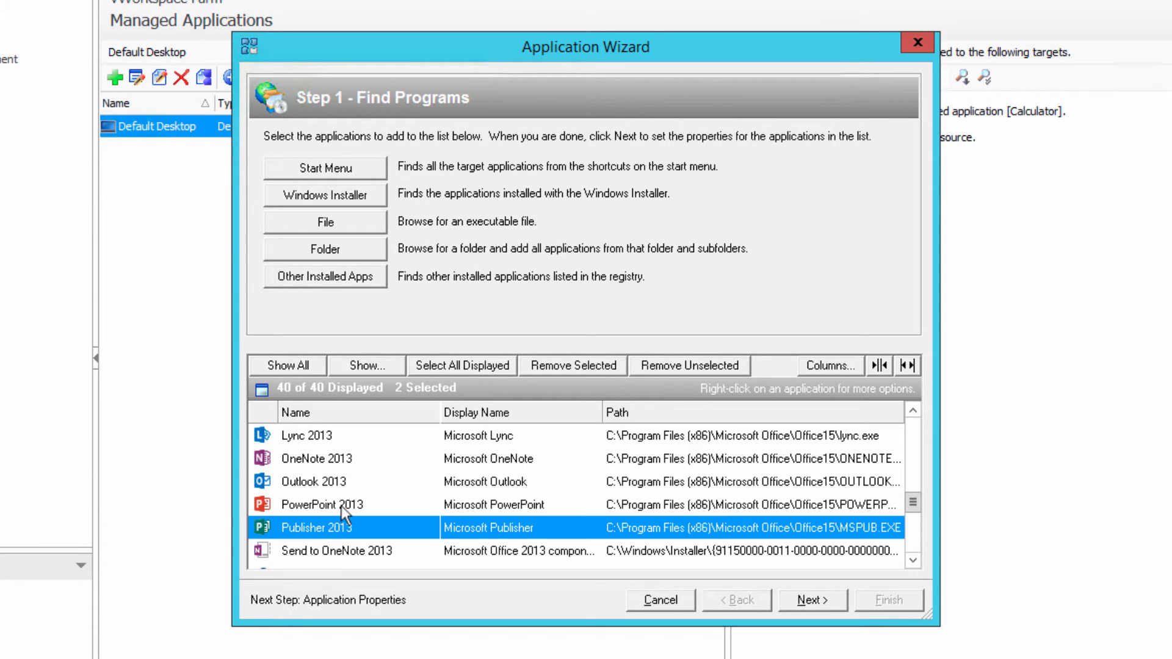
pyautogui.keyDown('ctrl'); pyautogui.click(342, 506); pyautogui.keyUp('ctrl')
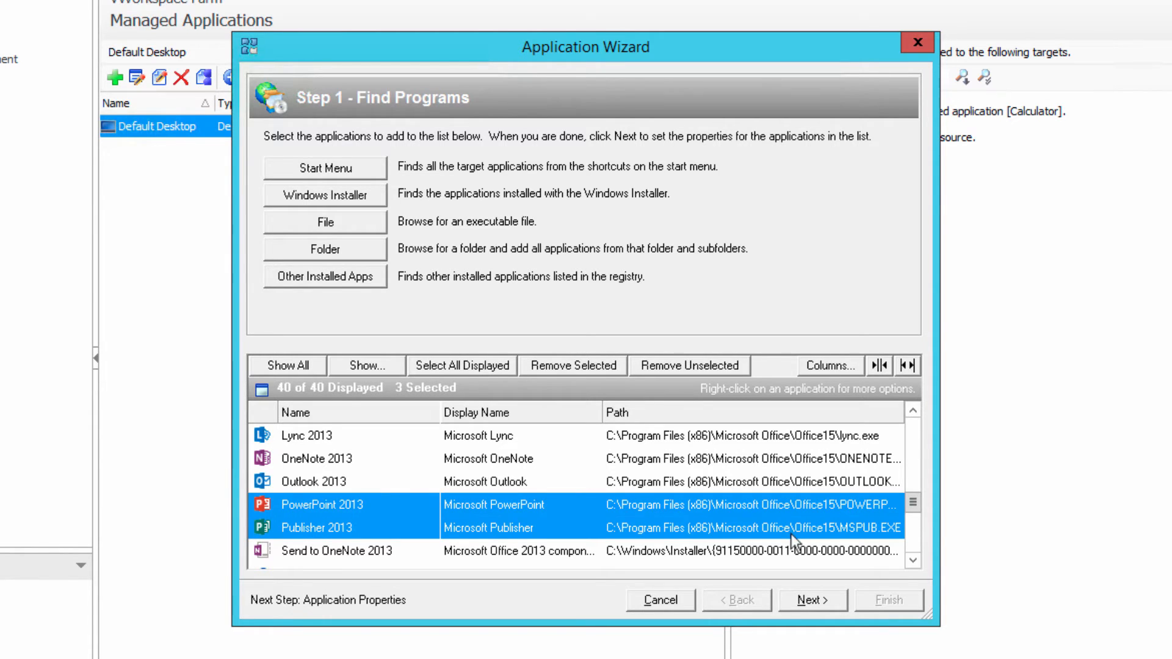
pyautogui.click(913, 445)
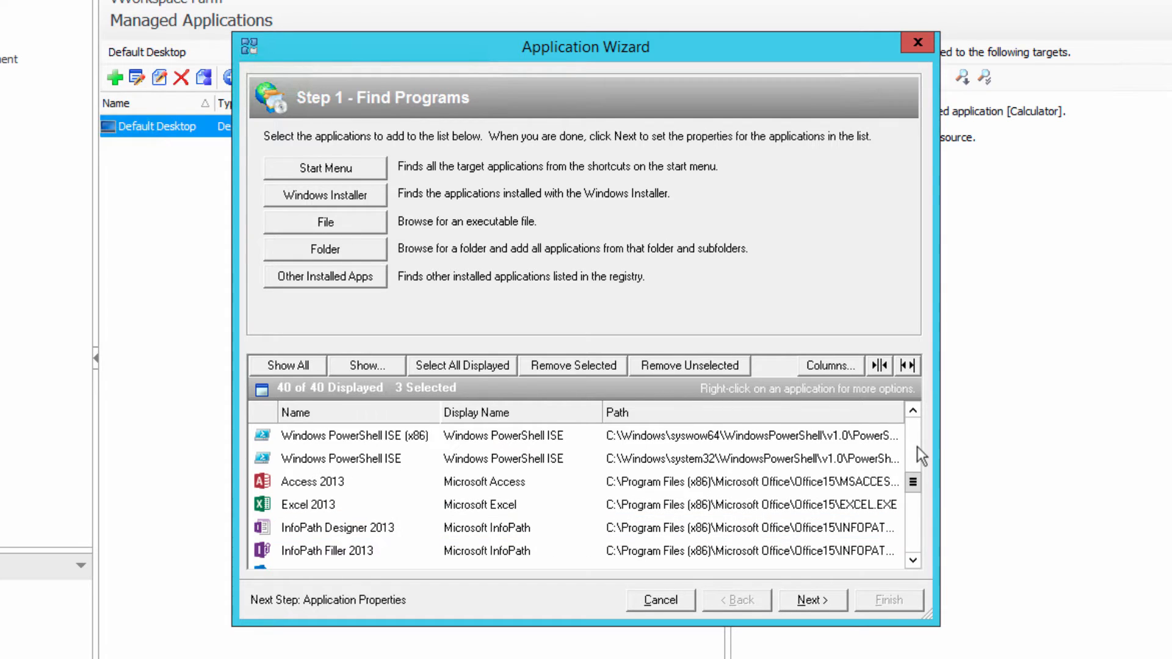
pyautogui.keyDown('ctrl'); pyautogui.click(322, 507); pyautogui.keyUp('ctrl')
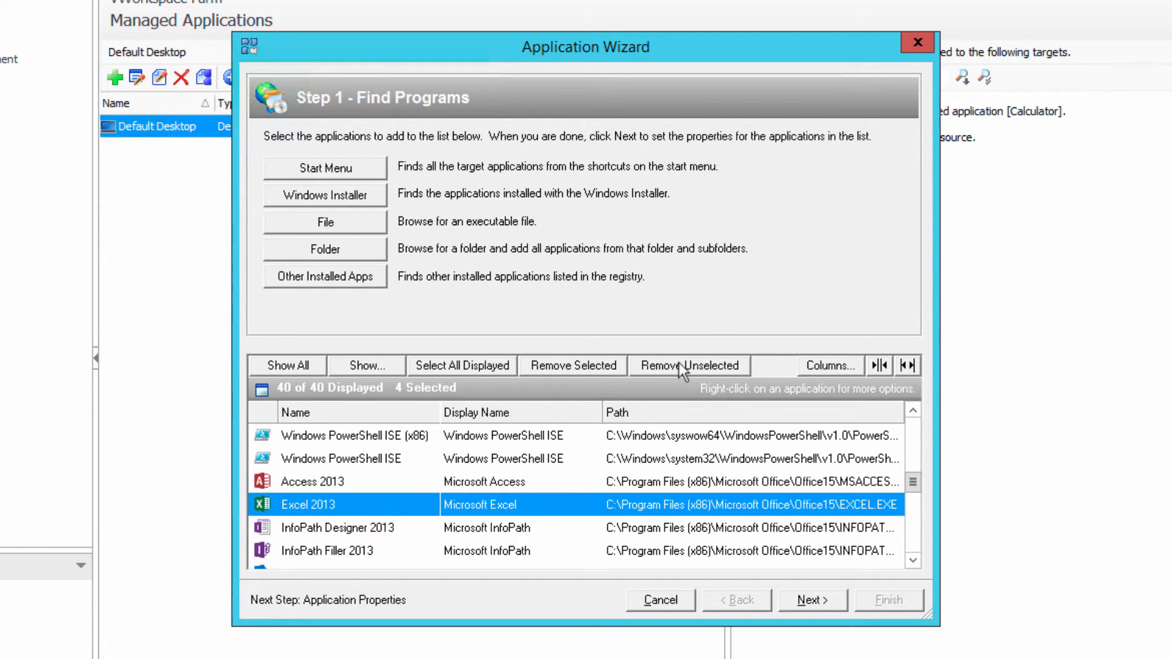
pyautogui.click(697, 363)
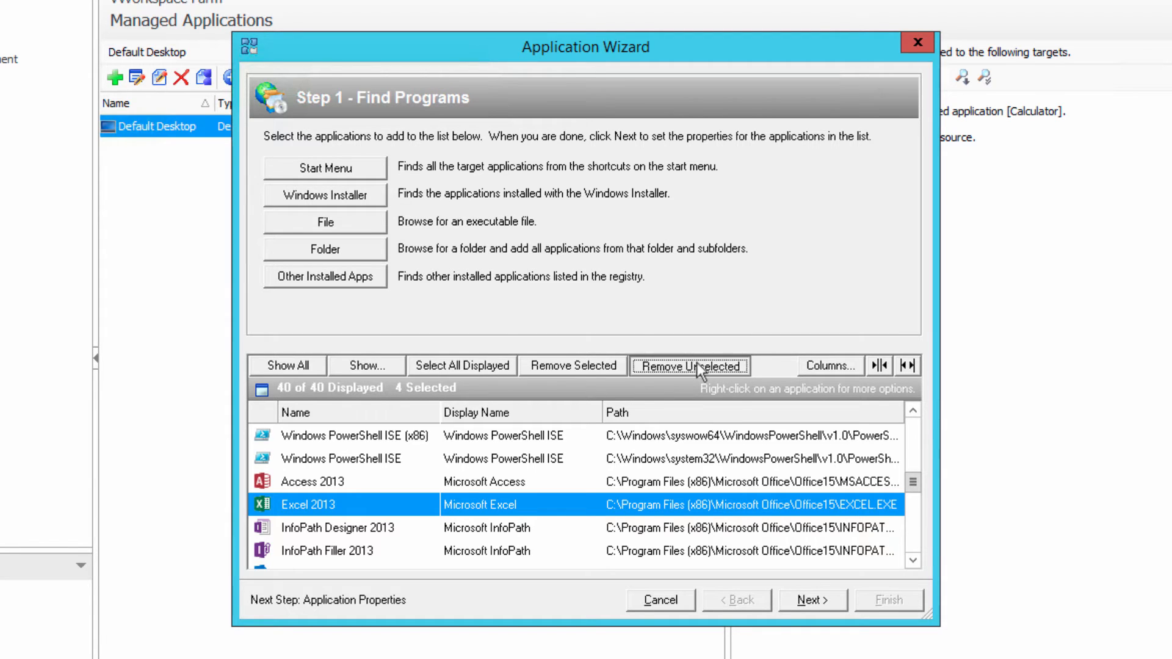
pyautogui.click(610, 391)
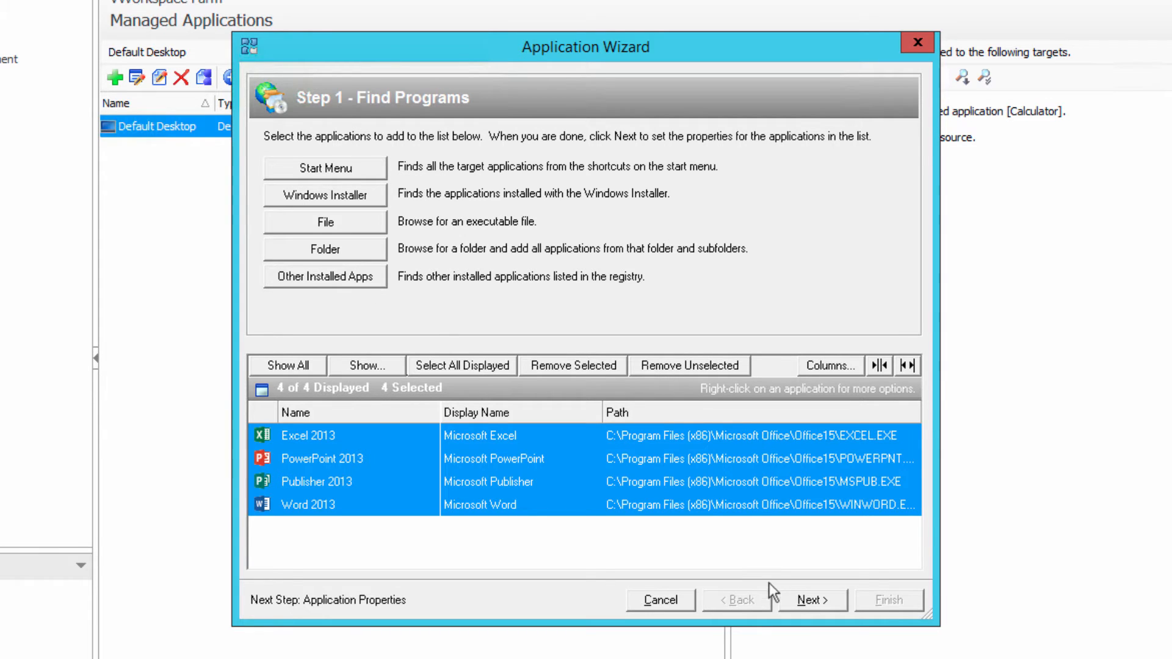
pyautogui.click(800, 601)
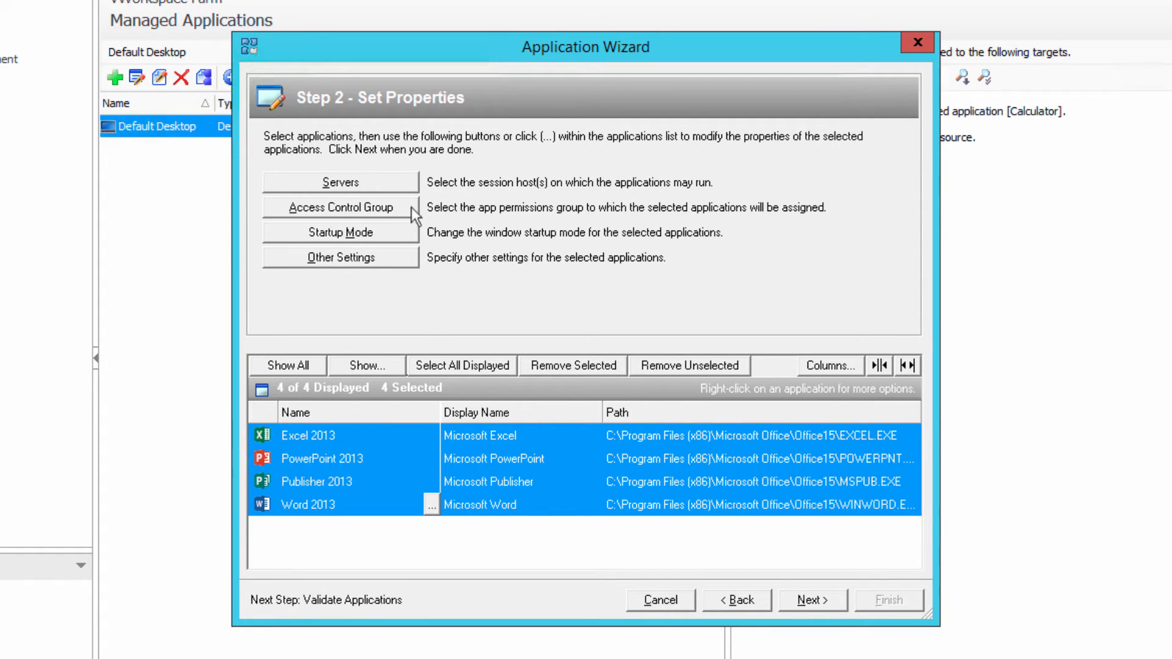
# - Assign session hosts vWork-001 through vWork-004 to the four selected Office applications
pyautogui.click(372, 185)
pyautogui.click(436, 256)
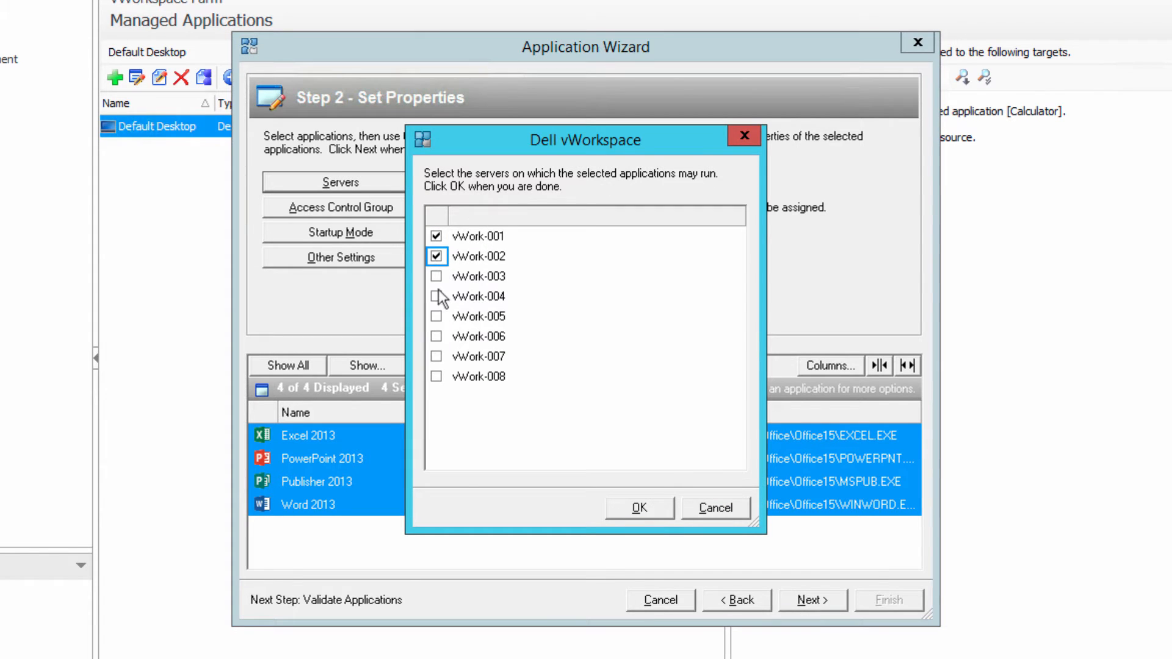
pyautogui.click(436, 276)
pyautogui.click(436, 296)
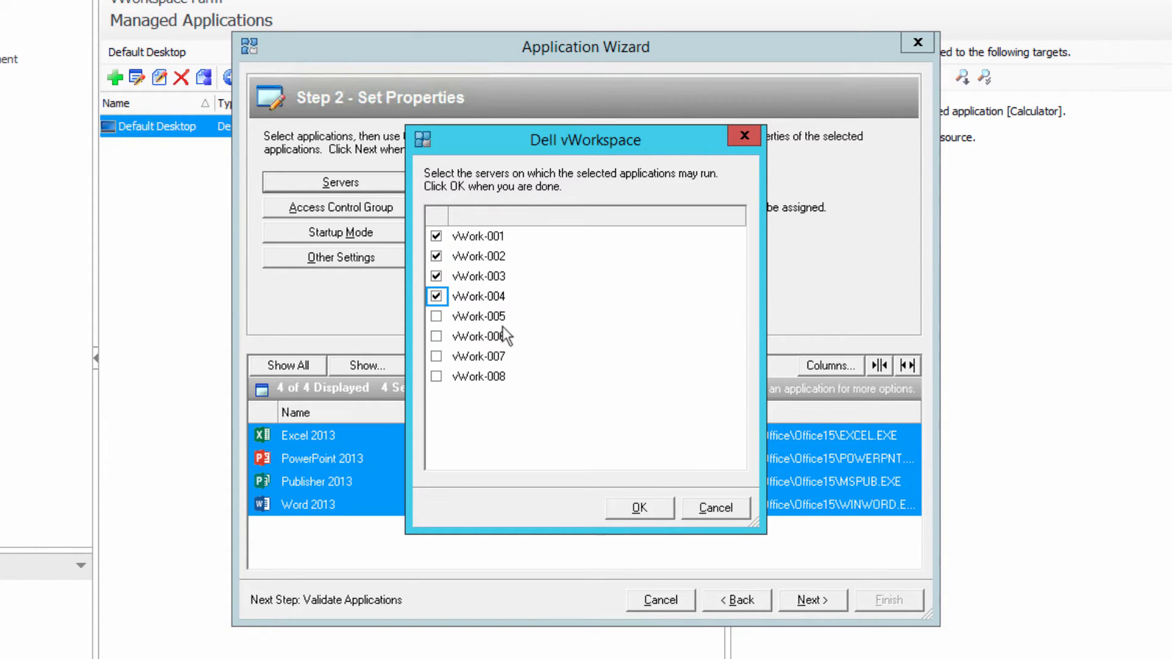
pyautogui.click(436, 296)
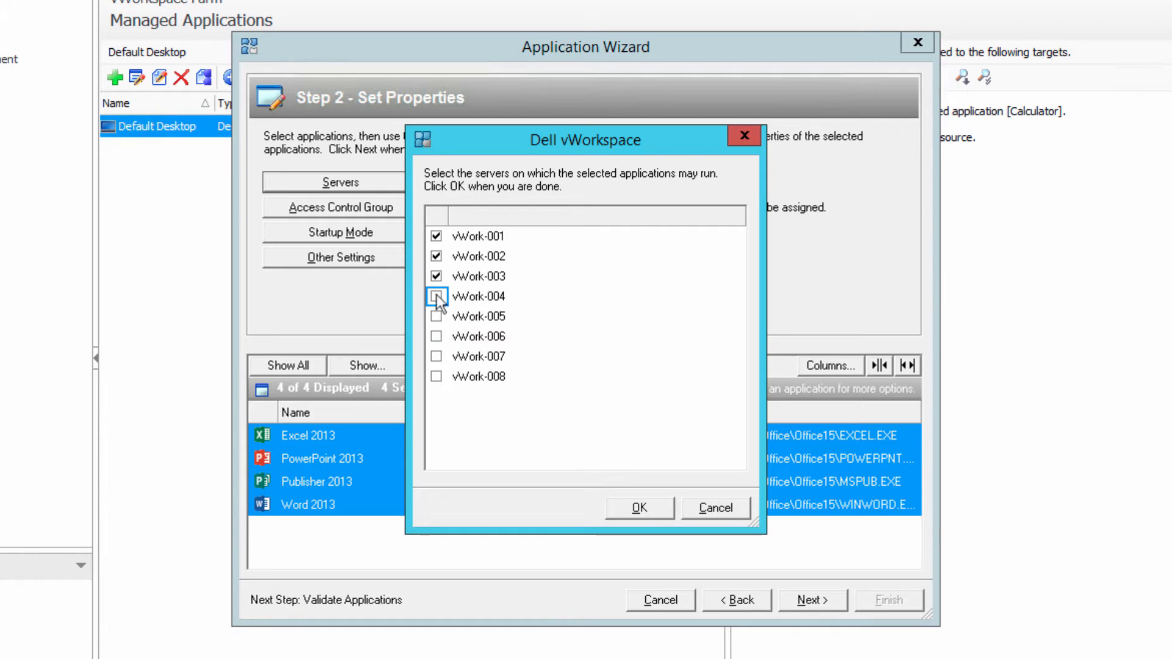
pyautogui.click(638, 509)
# - Assign the applications to a new access control group named Office Applications, covering the <All Servers> server group
pyautogui.click(393, 198)
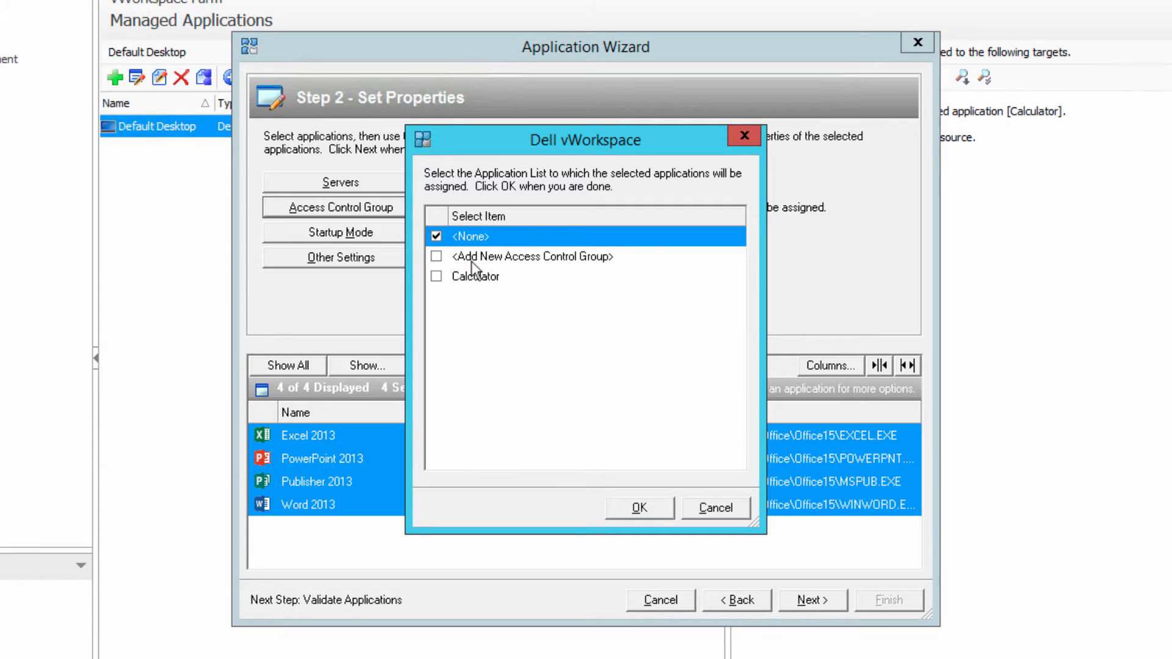
pyautogui.click(474, 258)
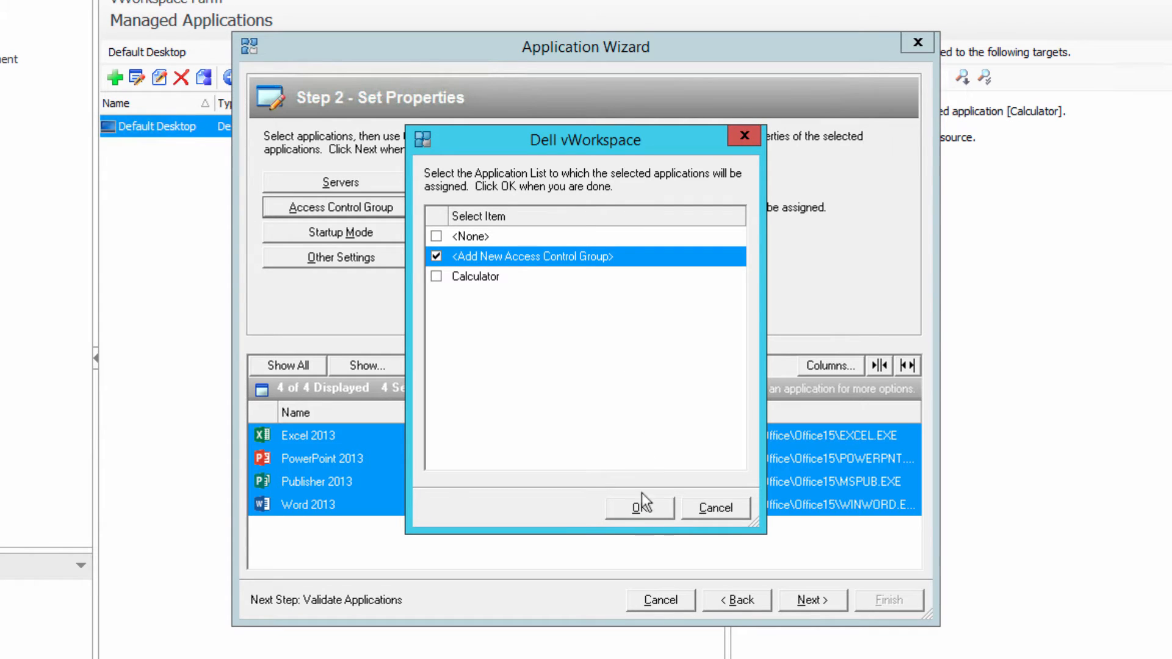
pyautogui.click(643, 512)
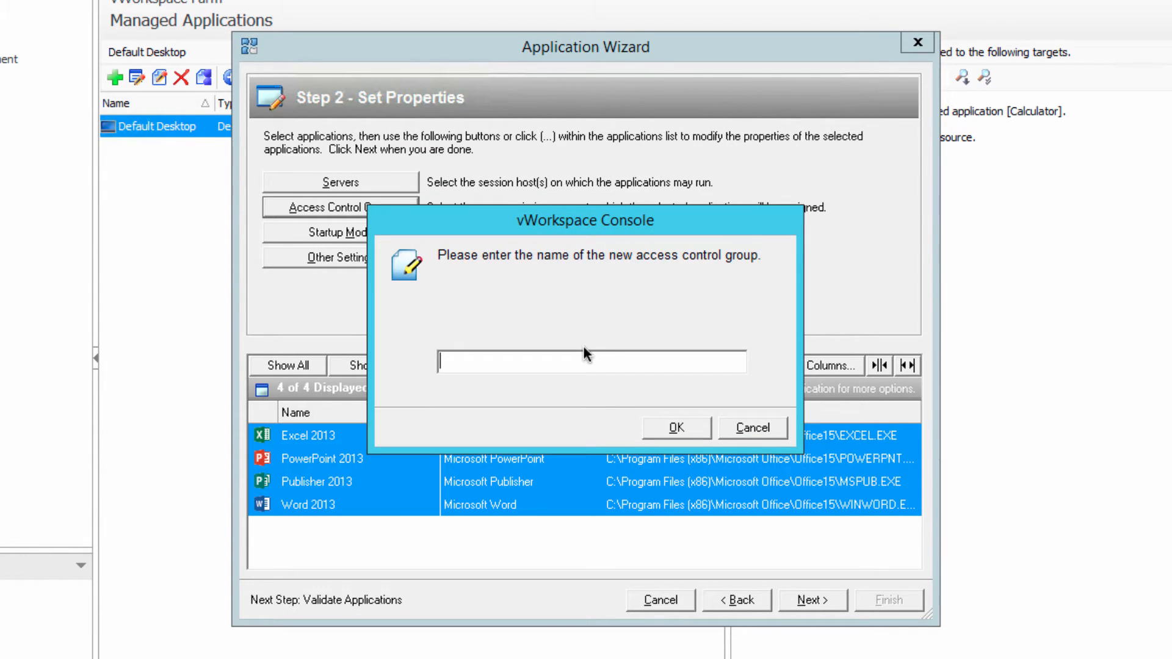
pyautogui.write('Office Applications')
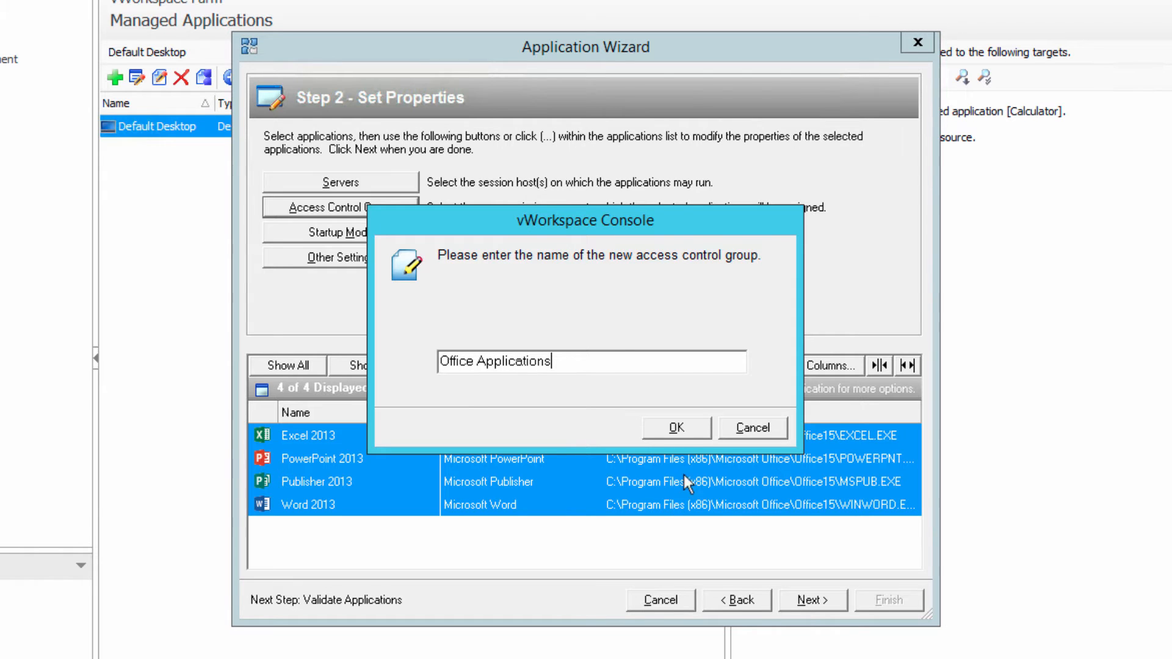
pyautogui.click(678, 429)
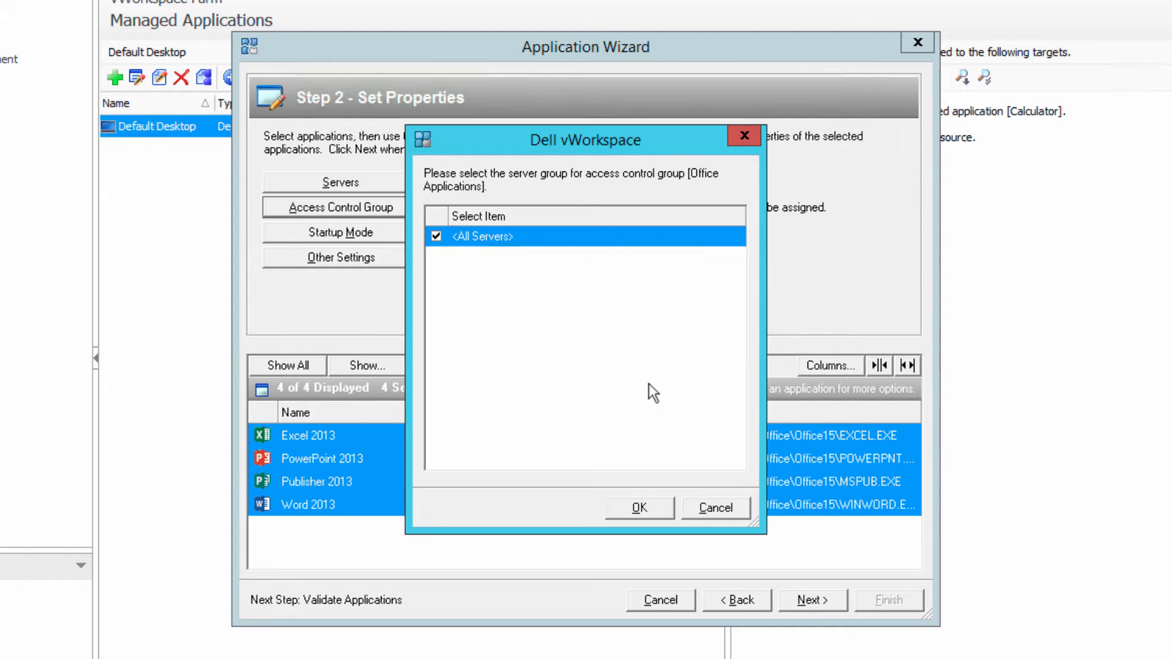
pyautogui.click(645, 508)
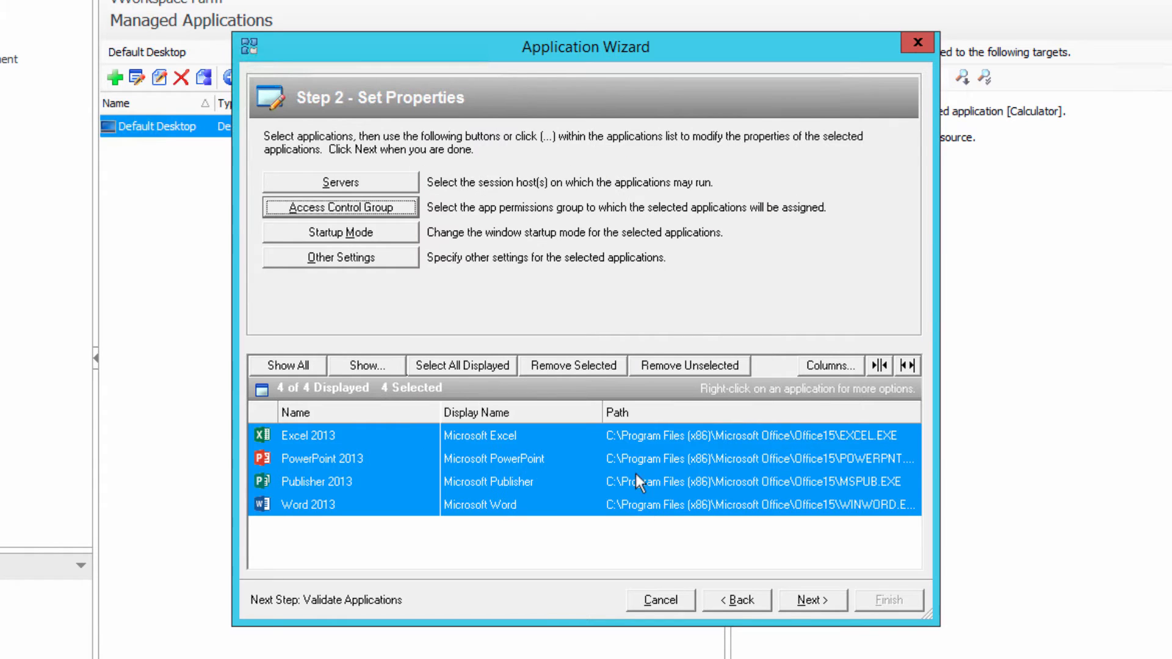
# - Set the startup mode of the selected applications to Maximized and configure their session sharing
pyautogui.click(354, 234)
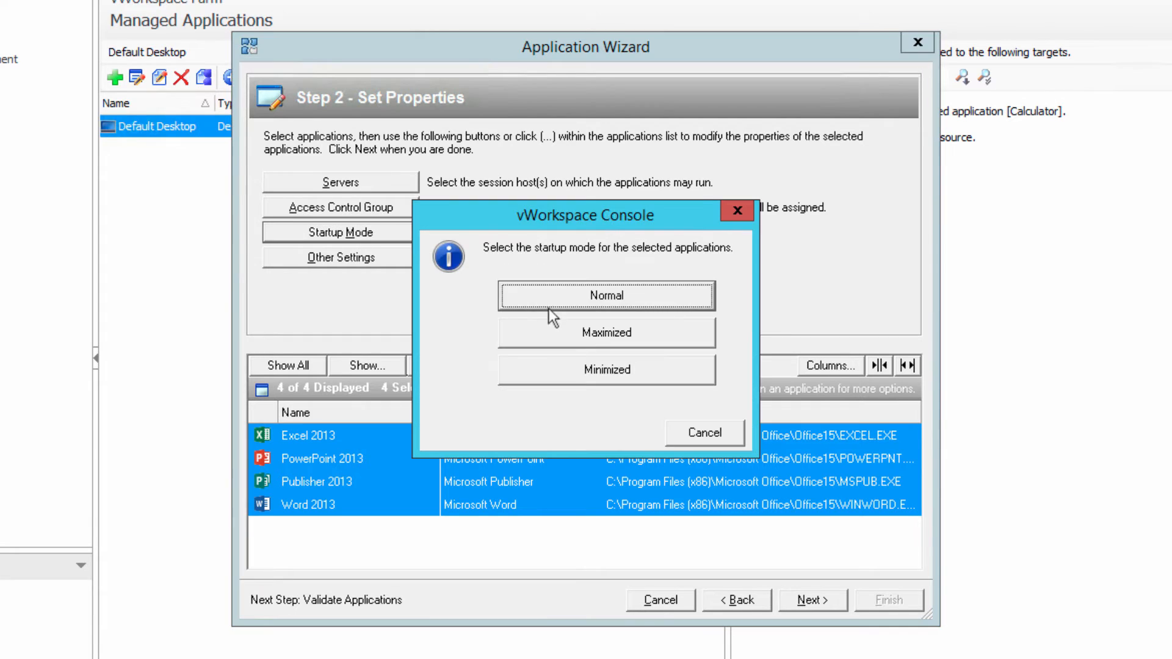
pyautogui.click(617, 332)
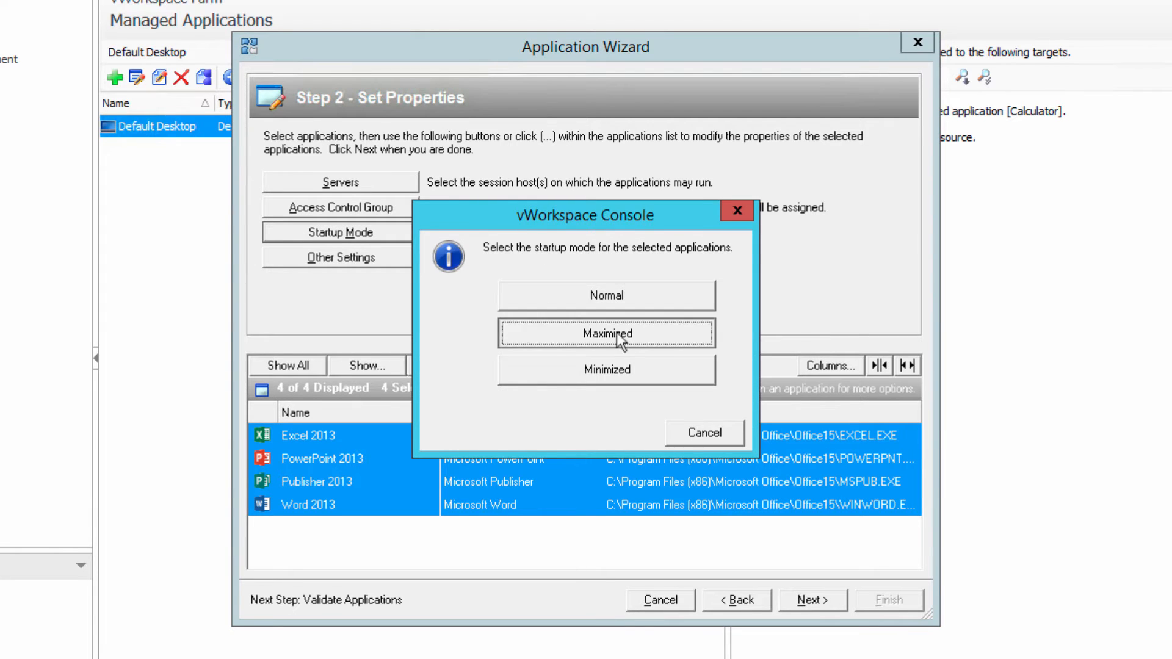
pyautogui.click(375, 255)
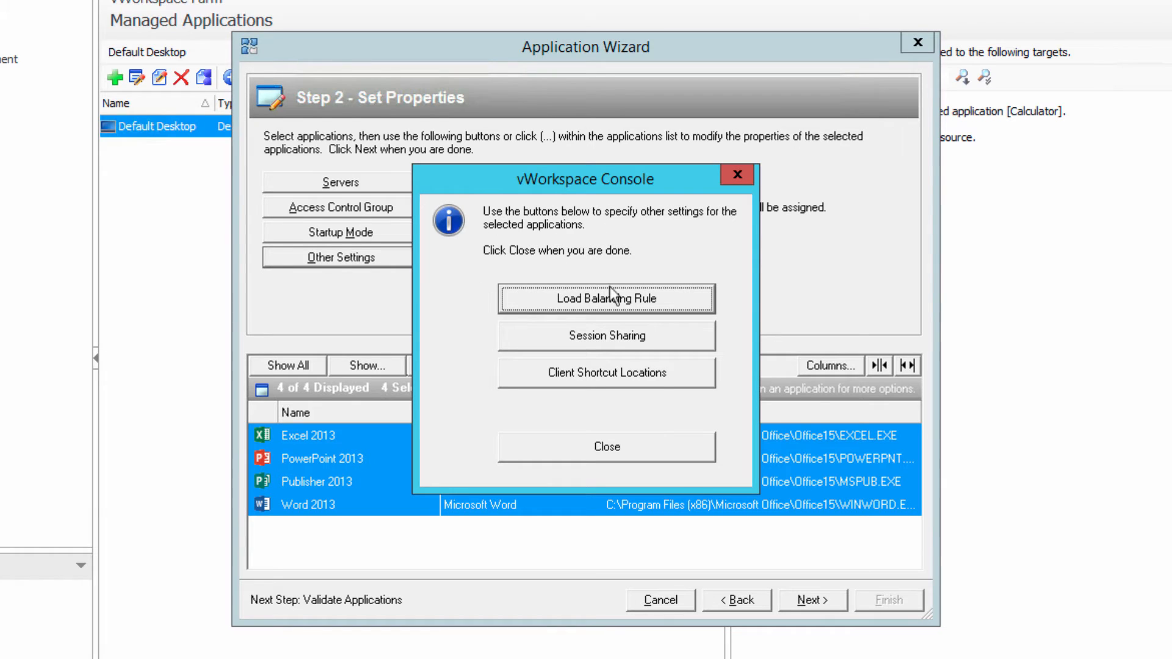
pyautogui.click(629, 343)
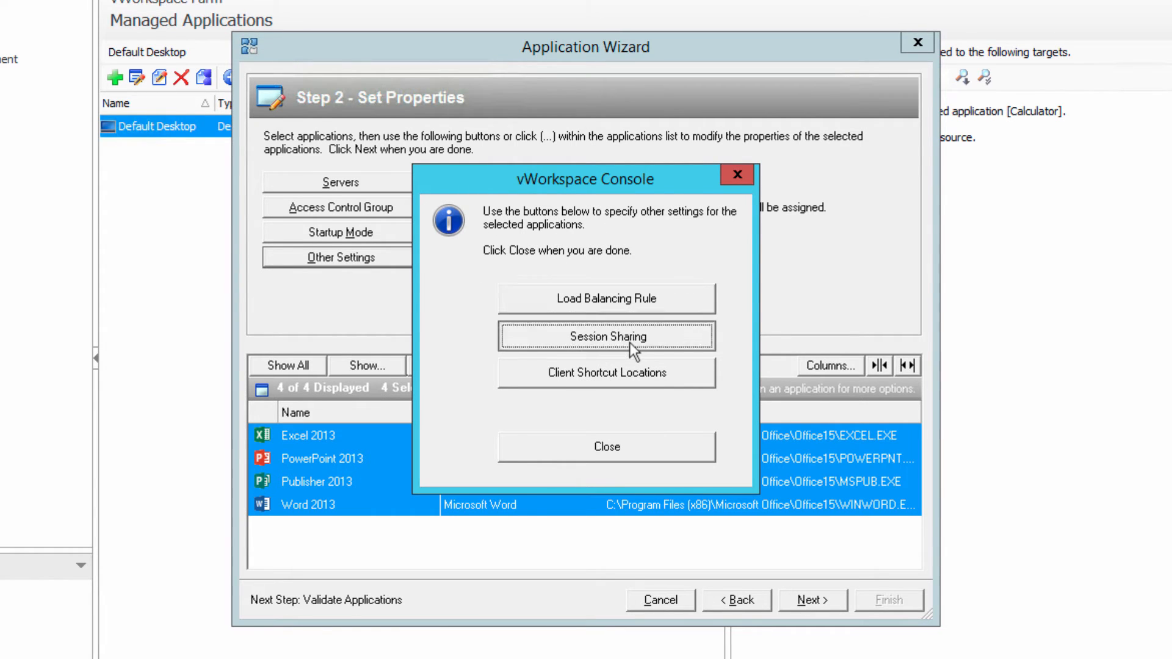
pyautogui.click(628, 327)
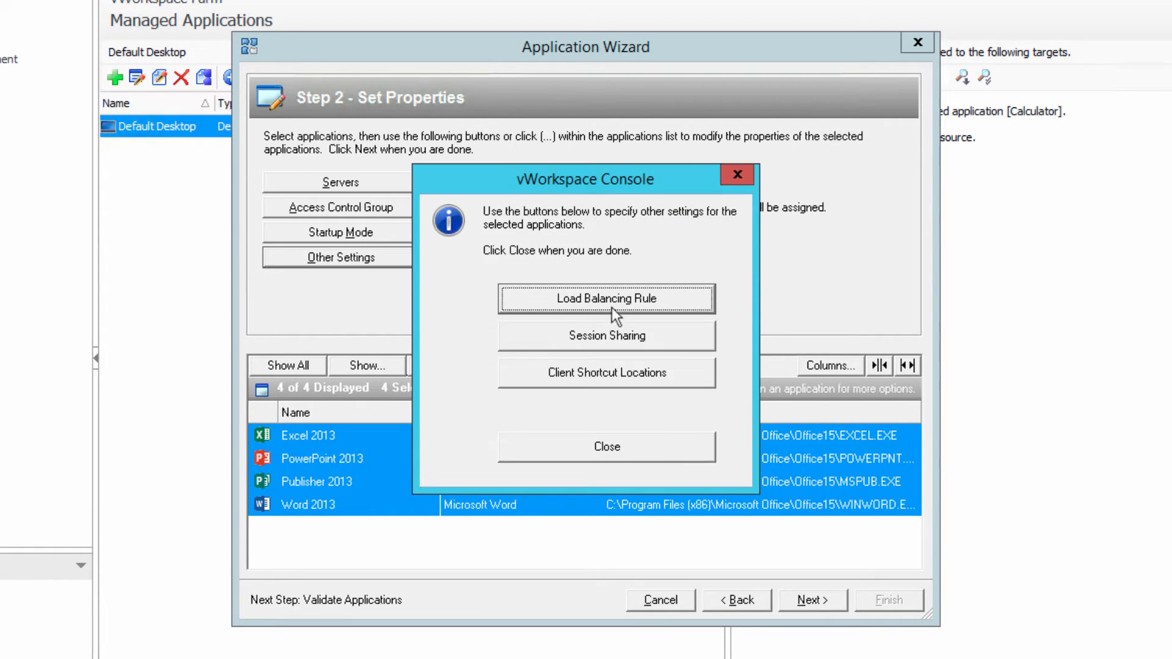
# - Choose My Rule as the applications' load balancing rule and Desktop as their client shortcut location
pyautogui.click(611, 305)
pyautogui.click(437, 356)
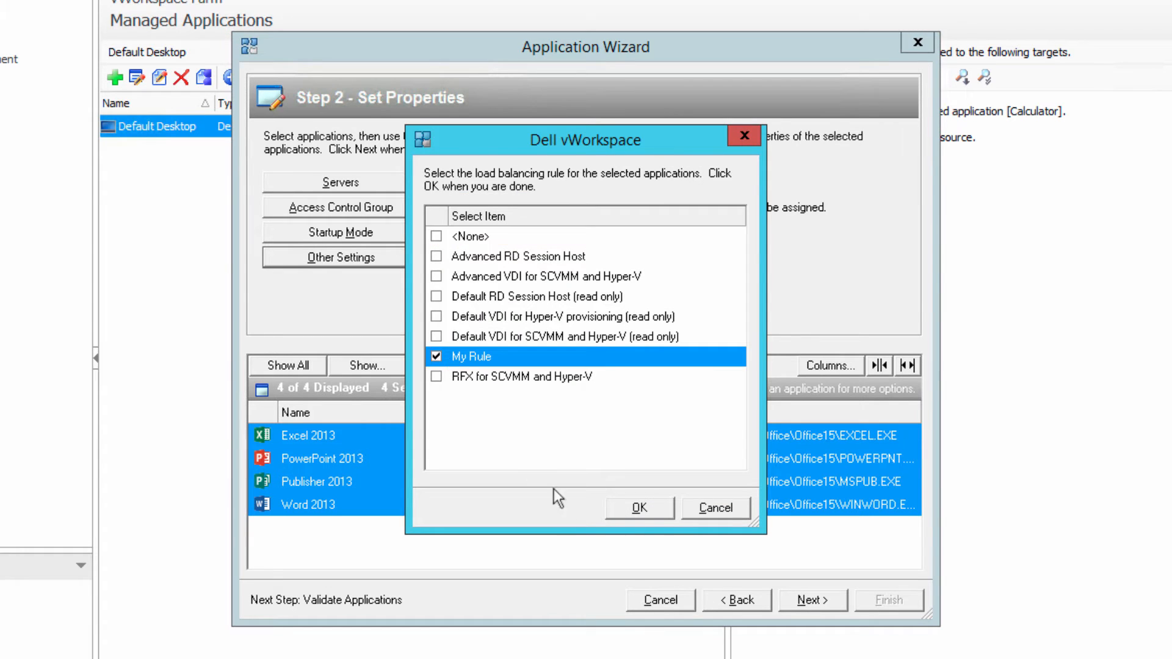
pyautogui.click(640, 508)
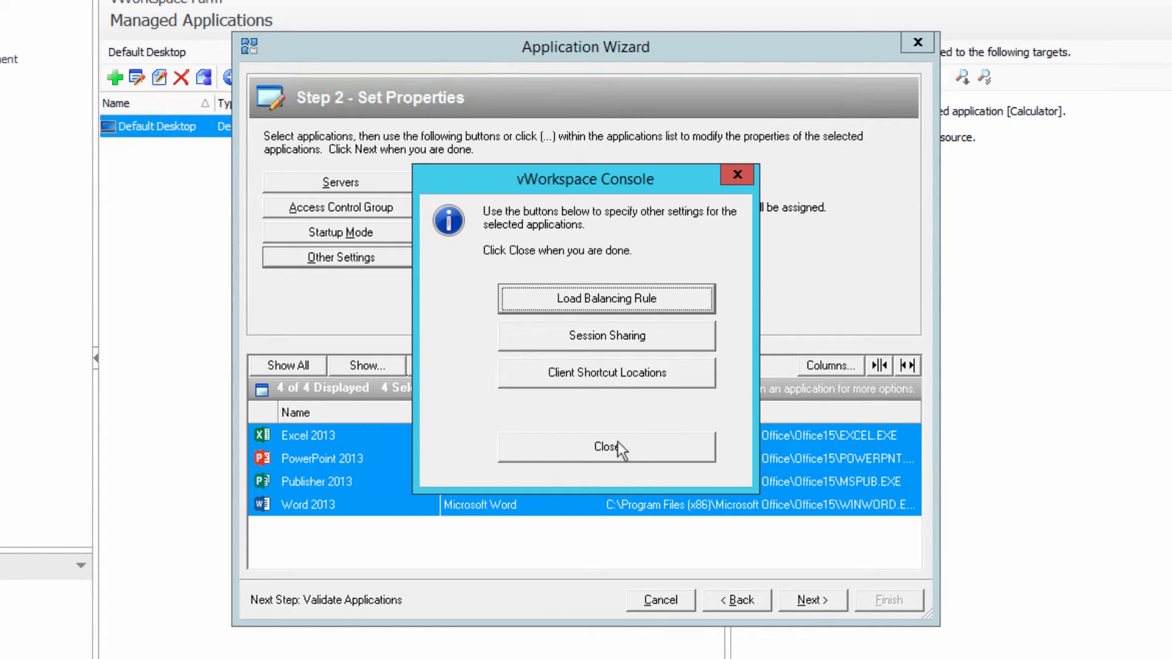
pyautogui.click(627, 385)
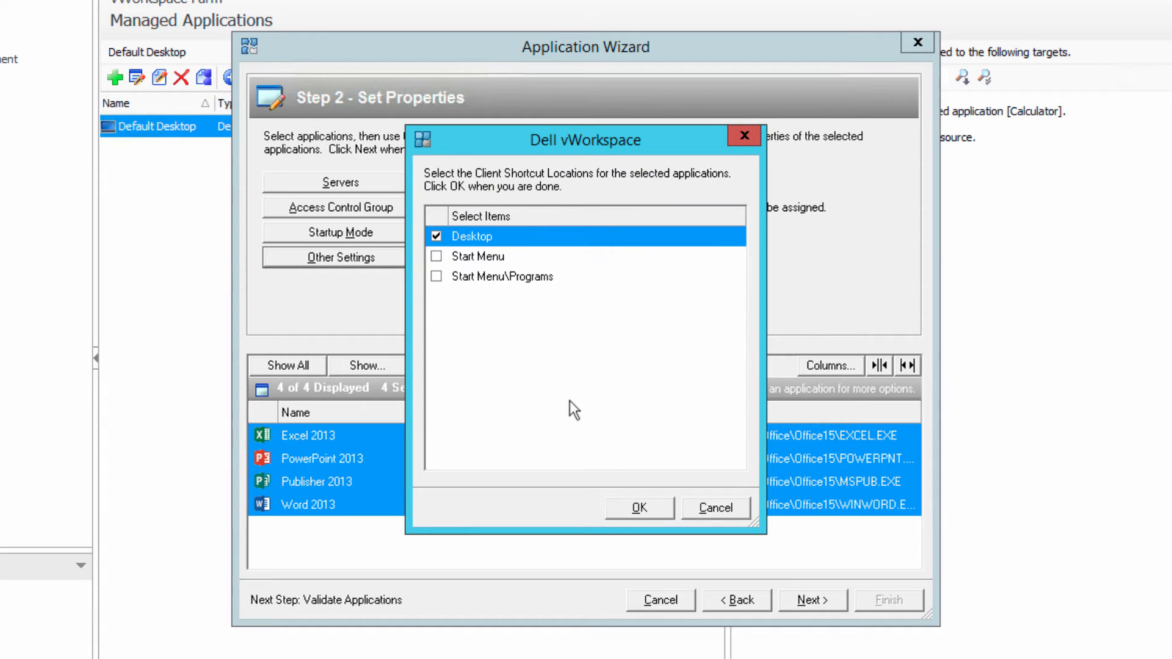
pyautogui.click(629, 508)
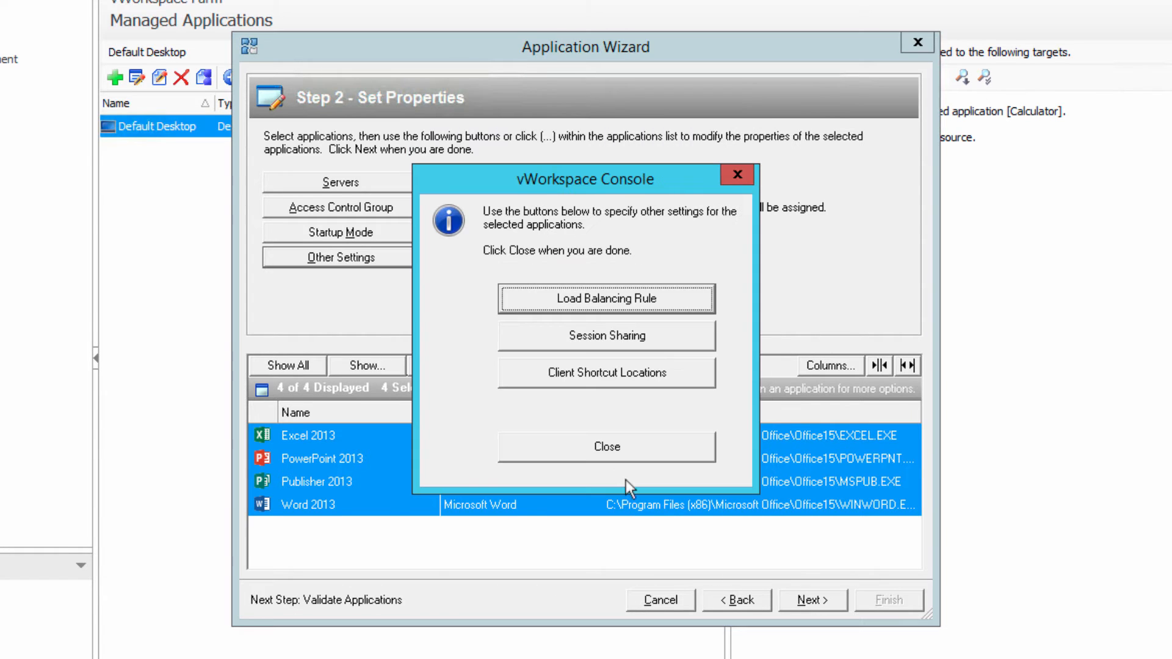
pyautogui.click(591, 446)
# - Validate the four Office applications and create them as vWorkspace managed applications
pyautogui.click(804, 599)
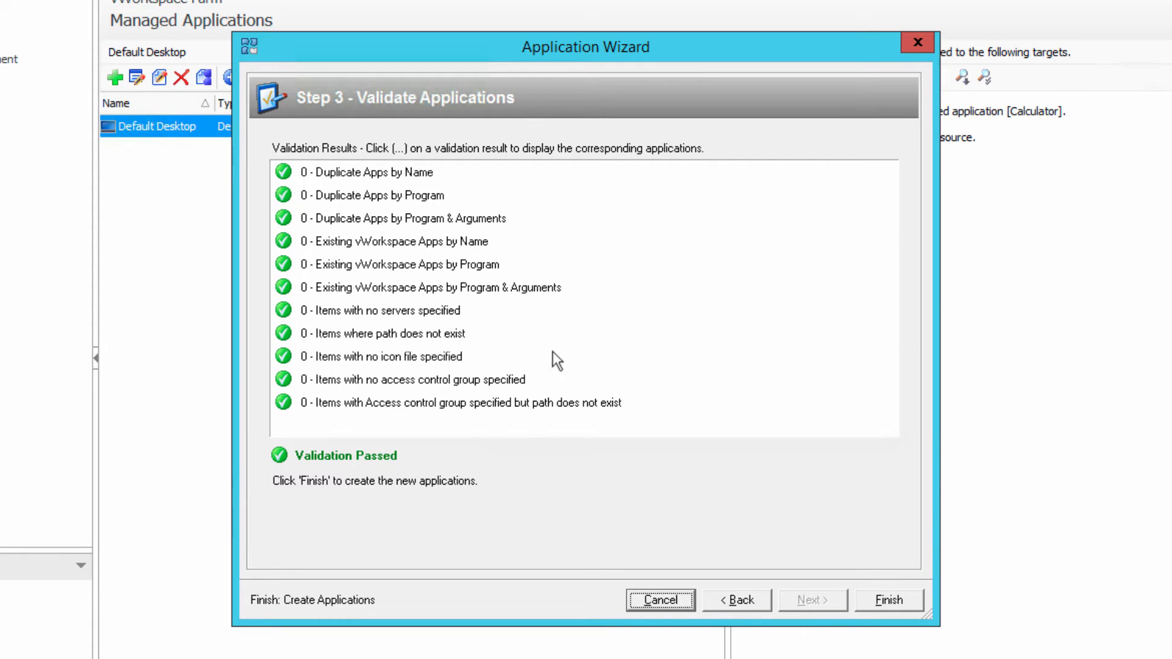
pyautogui.click(900, 603)
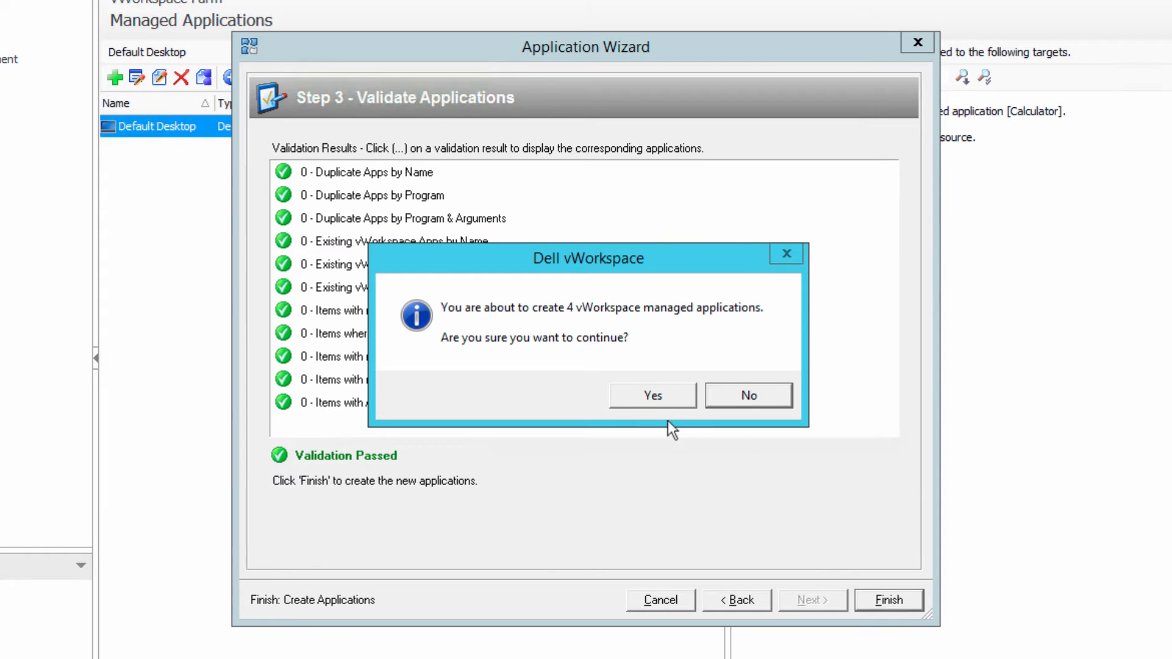
pyautogui.click(654, 395)
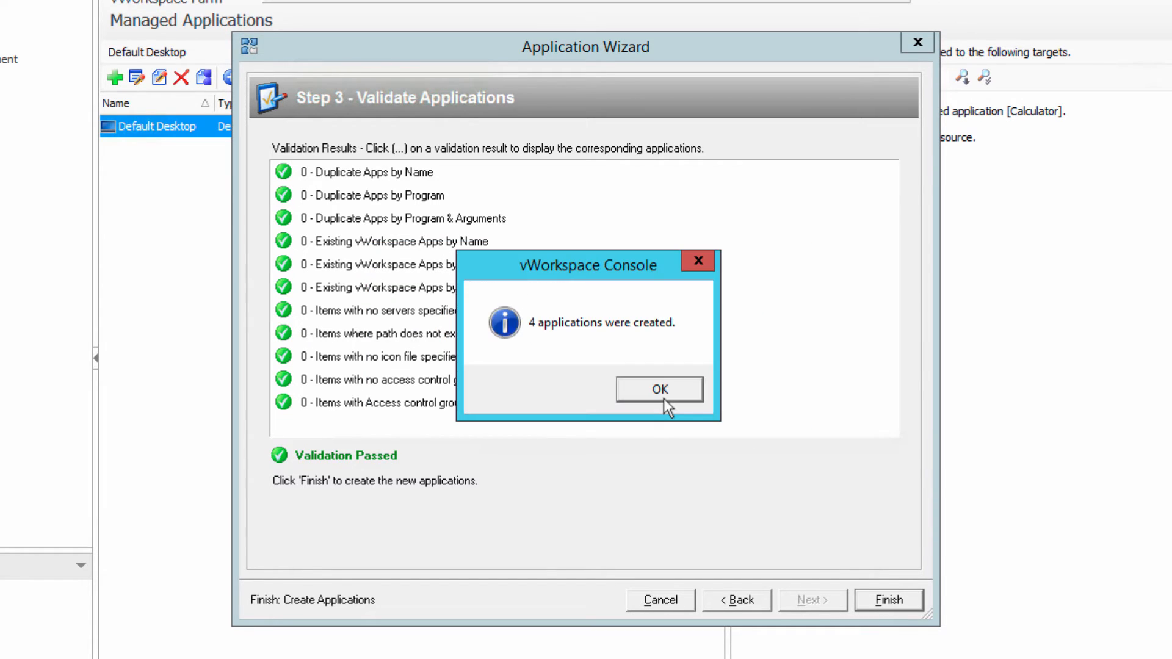
pyautogui.click(664, 398)
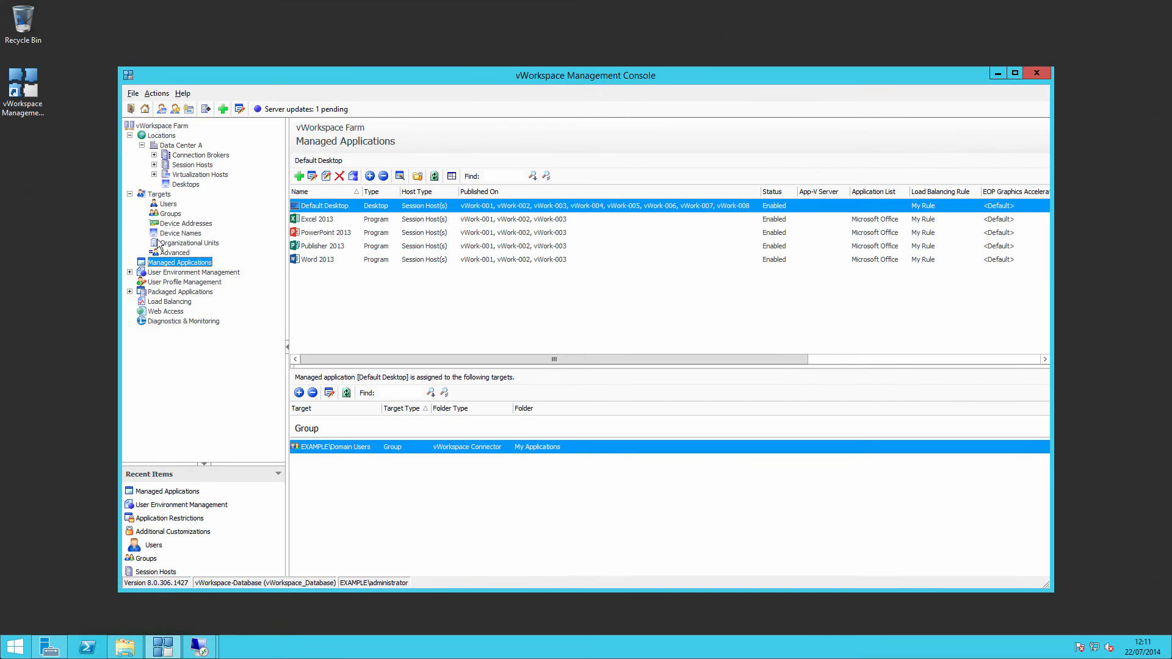
# - Assign Excel 2013 to the individual user target, placing it in the My Applications connector folder
pyautogui.click(332, 219)
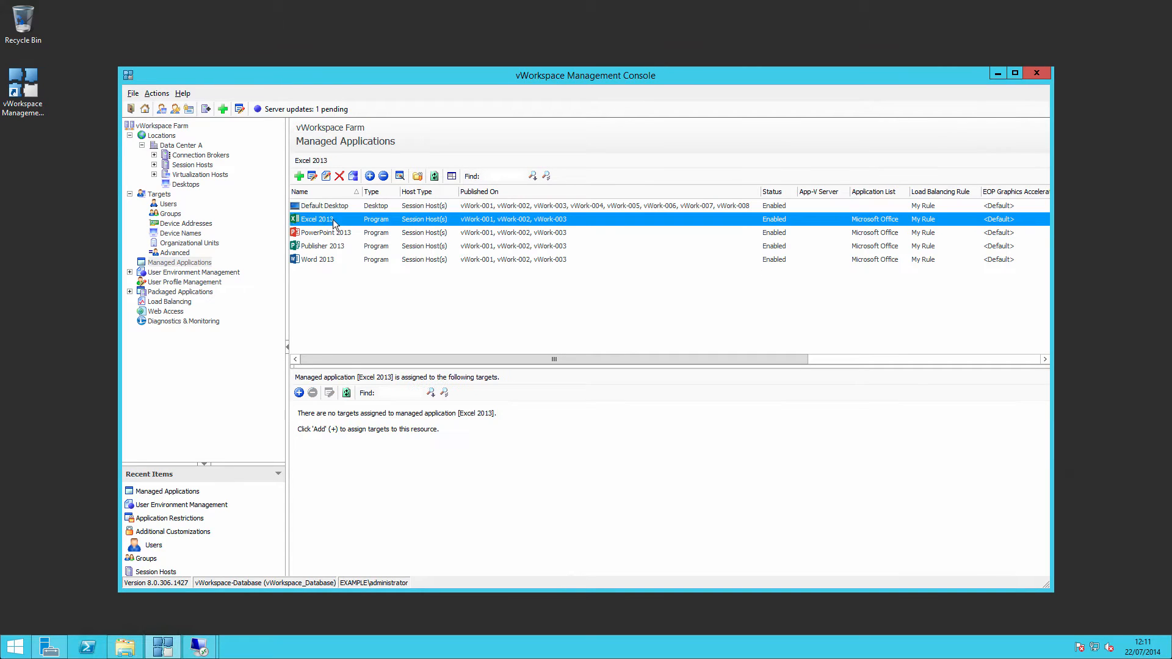
pyautogui.click(298, 392)
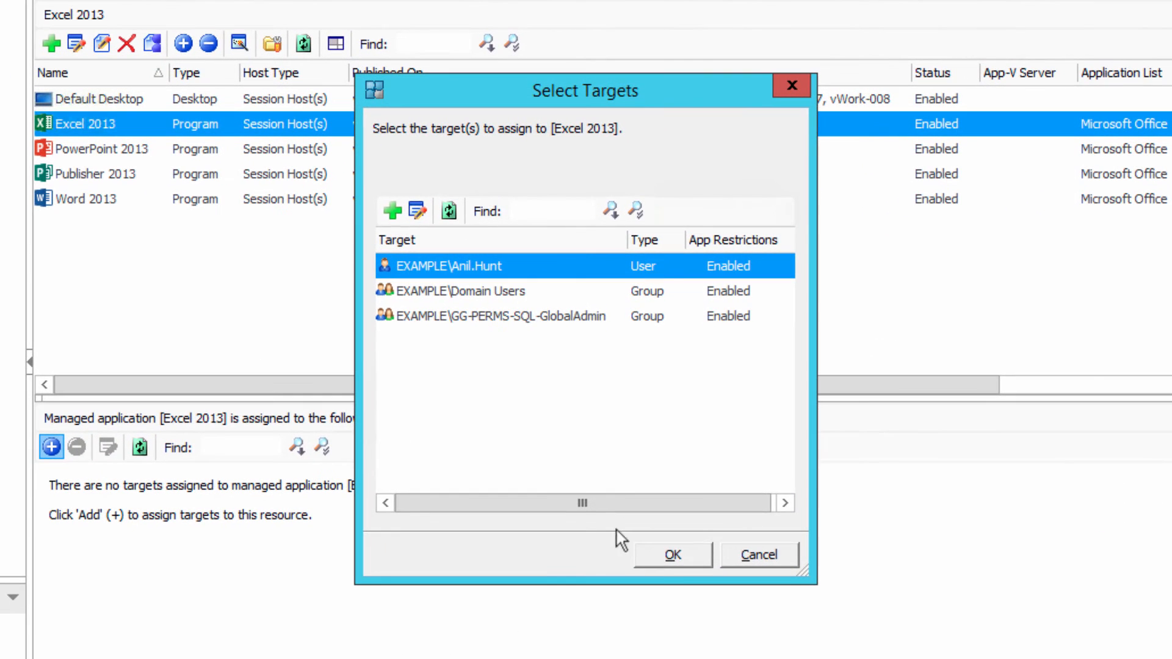
pyautogui.click(671, 551)
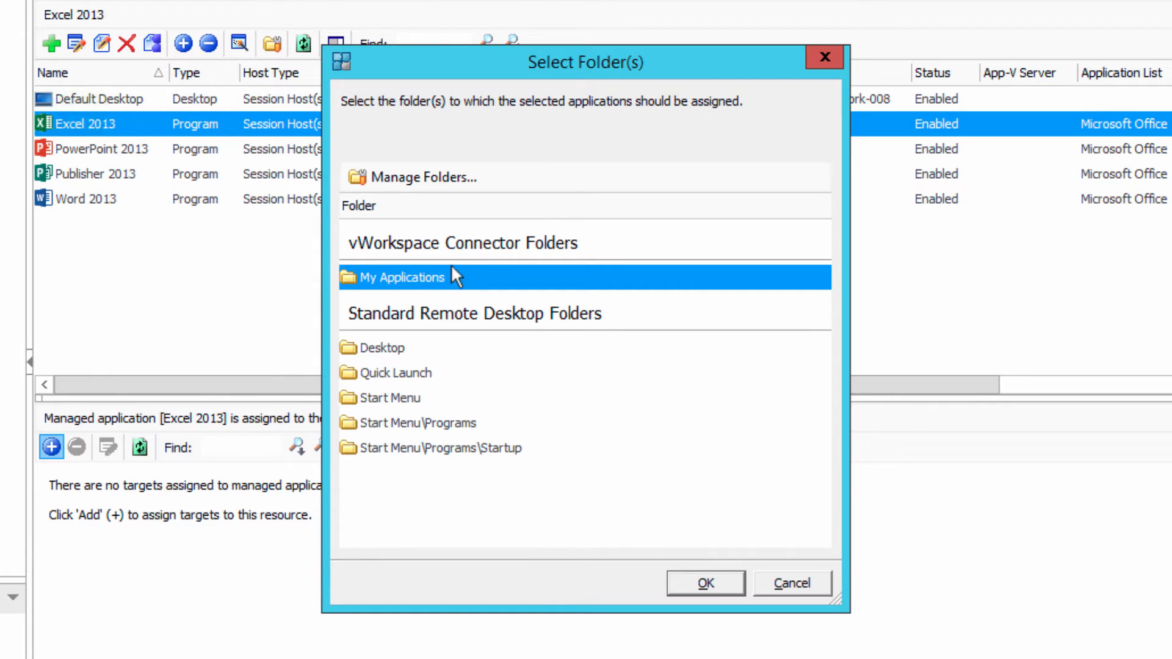
pyautogui.click(715, 591)
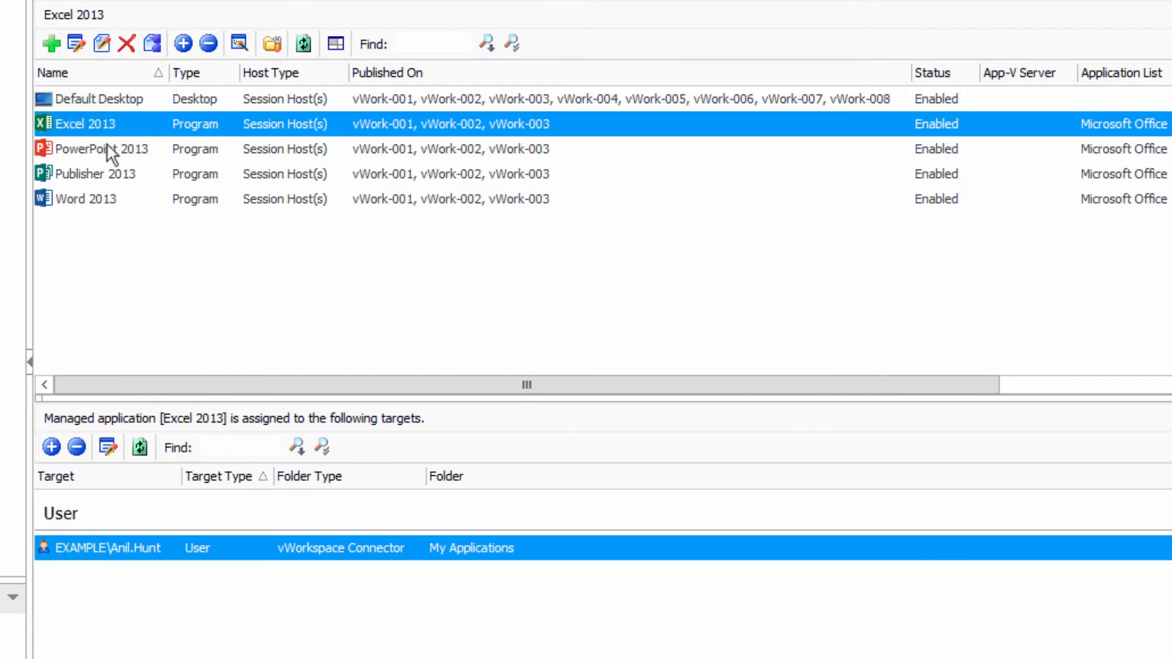
# - Assign PowerPoint 2013 to the individual user target with the Desktop remote desktop folder
pyautogui.click(109, 150)
pyautogui.click(51, 447)
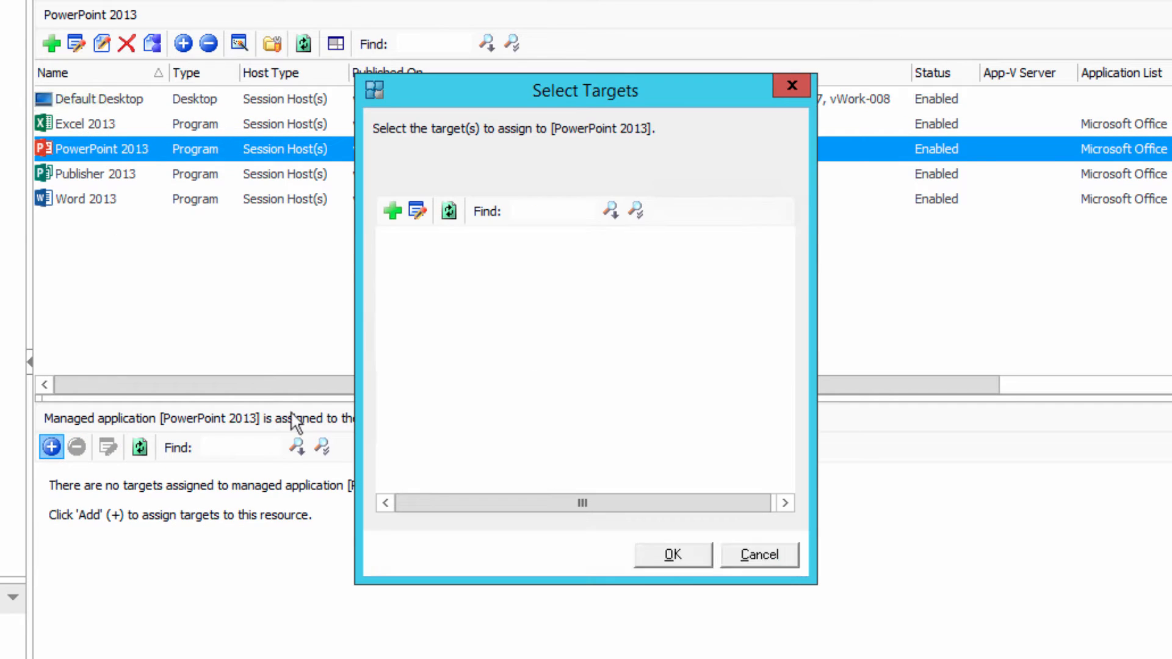
pyautogui.click(663, 556)
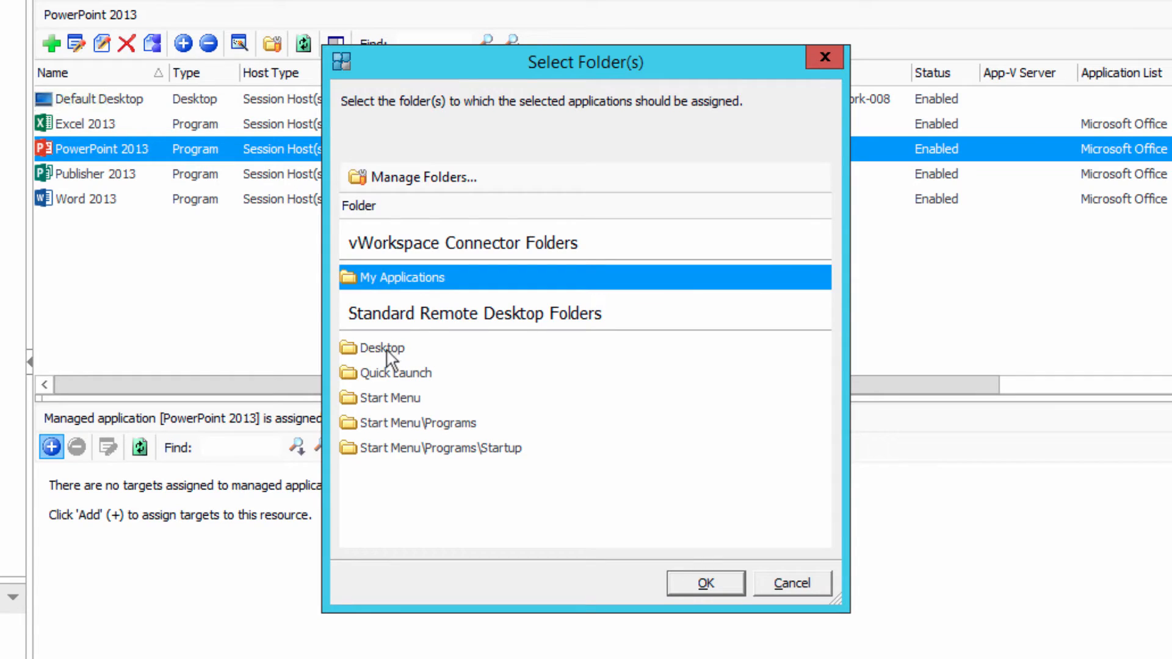
pyautogui.click(389, 349)
pyautogui.click(687, 586)
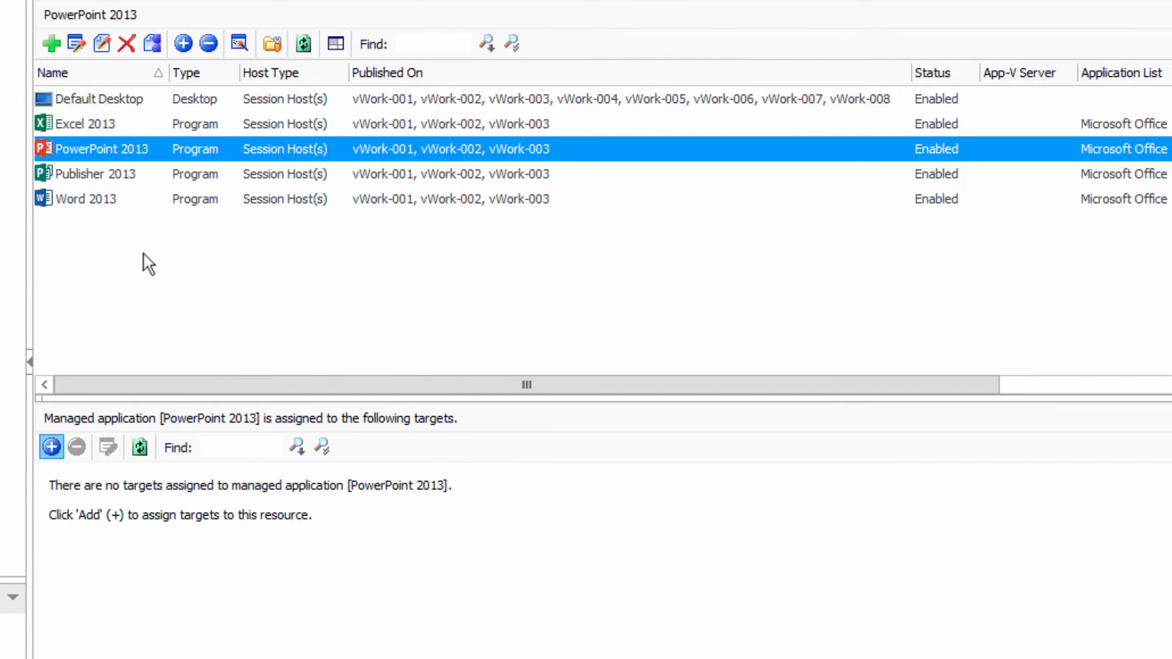
# - Assign Publisher 2013 to the individual user target with the Desktop remote desktop folder
pyautogui.click(86, 175)
pyautogui.click(52, 447)
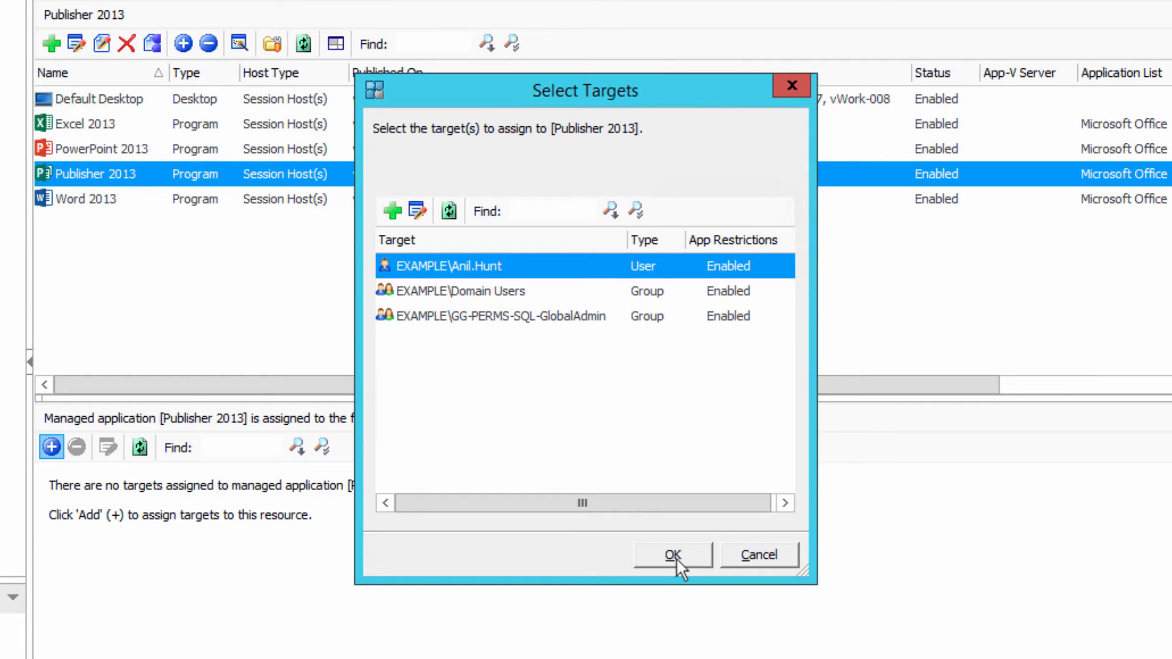
pyautogui.click(675, 557)
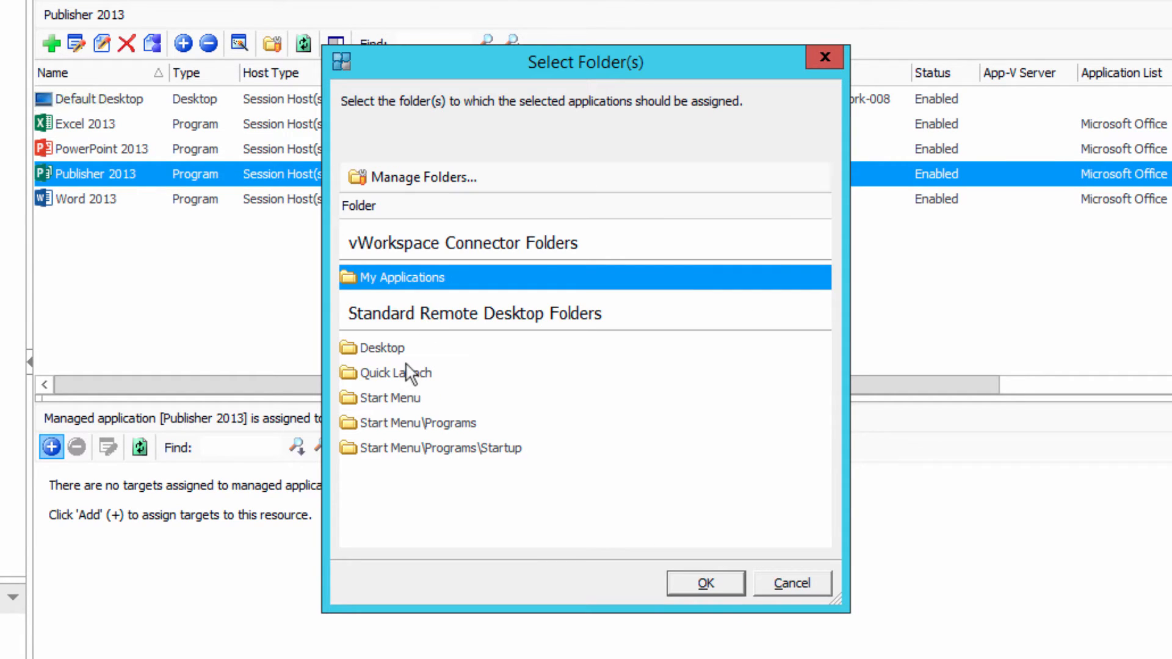
pyautogui.click(394, 347)
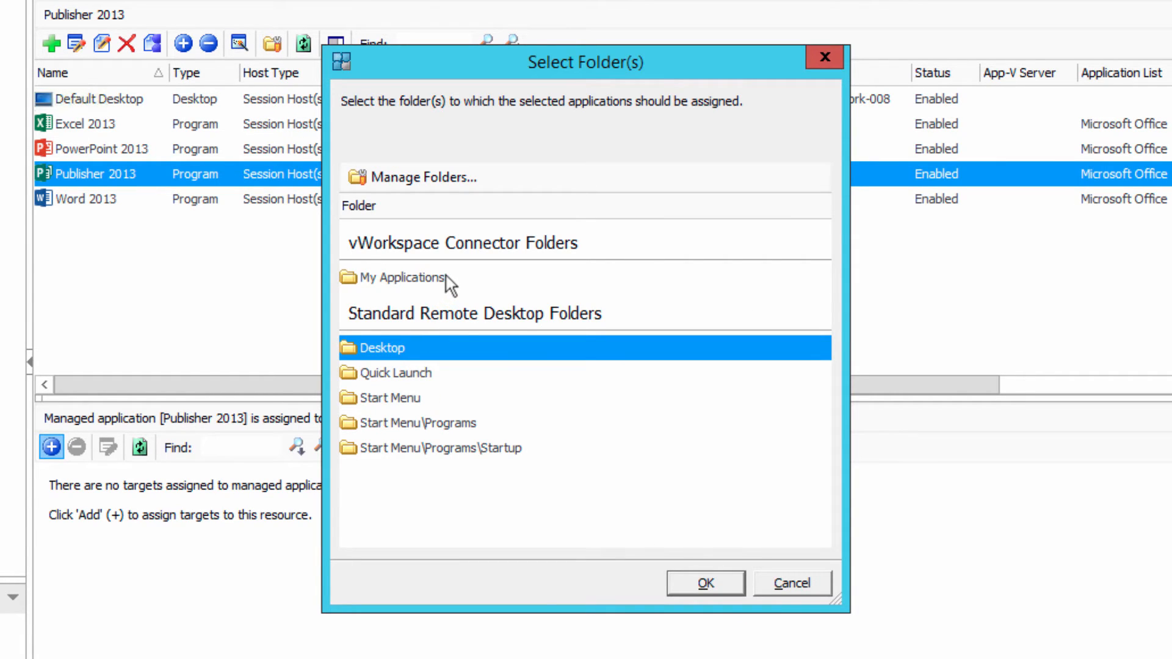
pyautogui.click(445, 276)
pyautogui.click(412, 348)
pyautogui.click(682, 580)
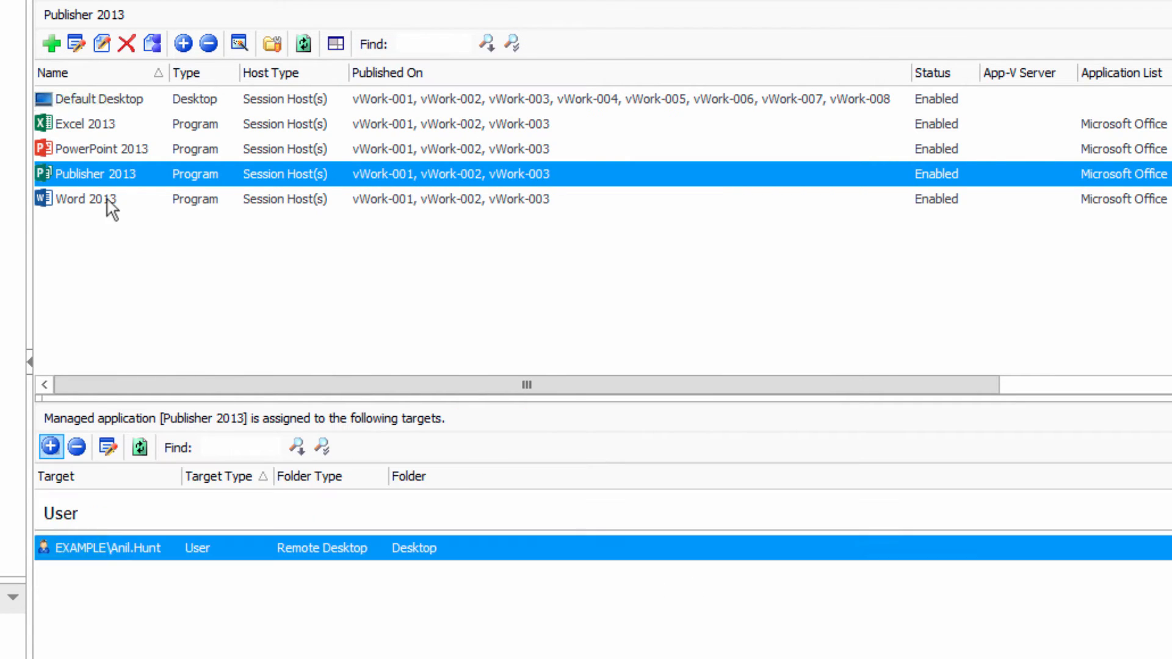
# - Assign Word 2013 to the individual user target with the Desktop remote desktop folder
pyautogui.click(108, 200)
pyautogui.click(53, 447)
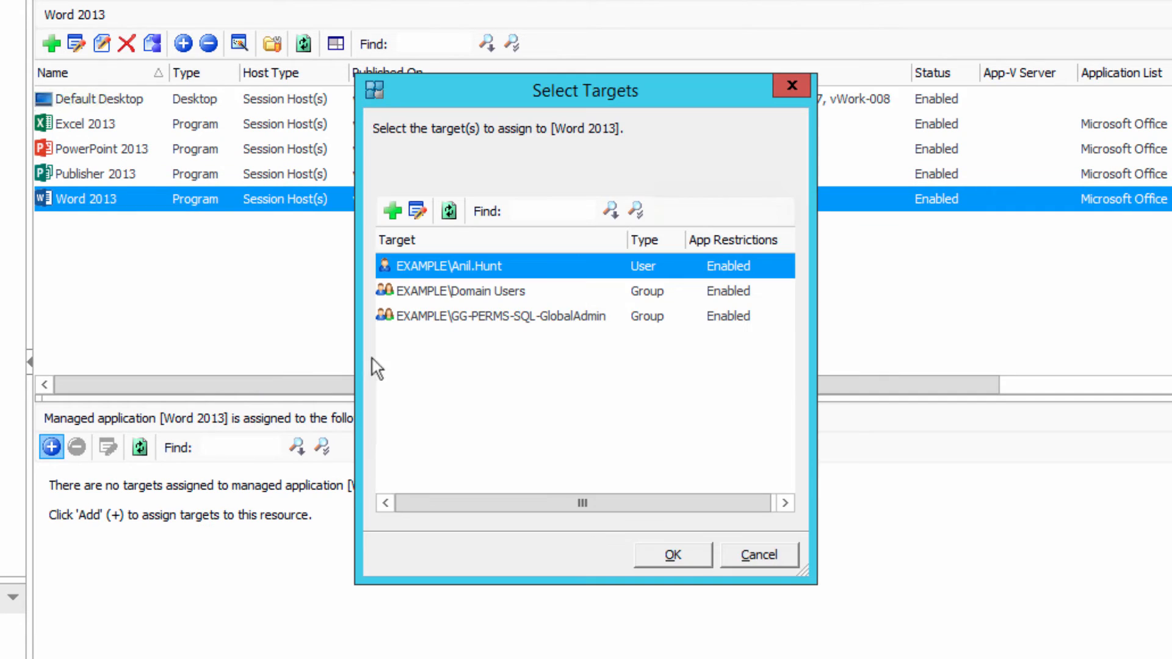
pyautogui.click(673, 554)
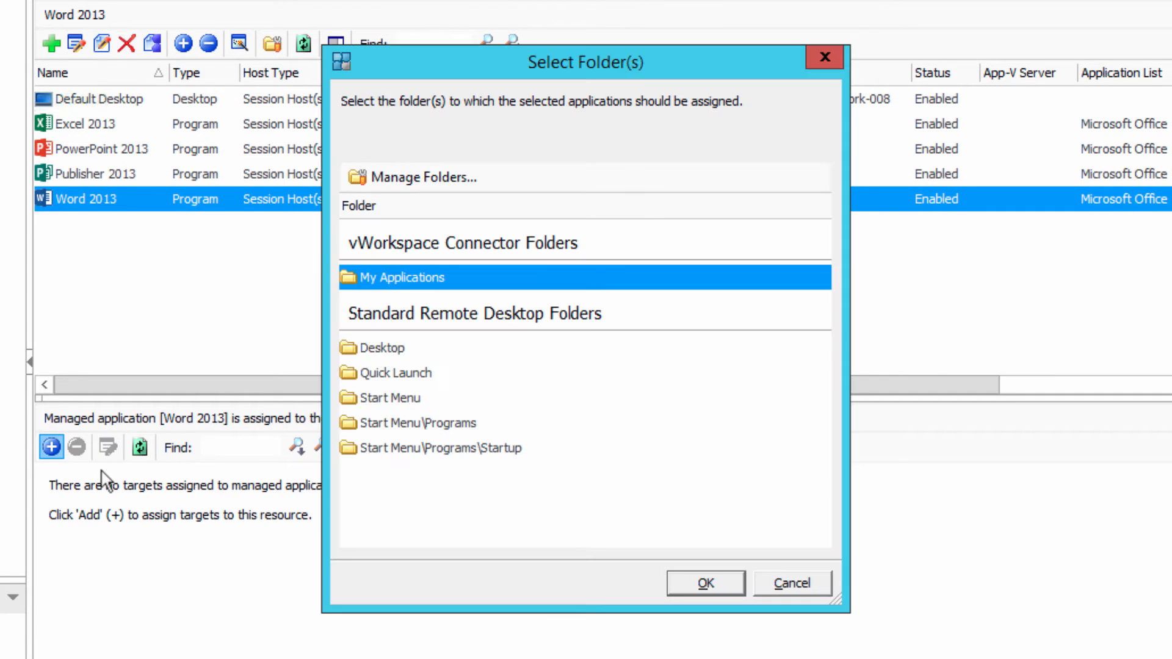
pyautogui.click(365, 347)
pyautogui.click(698, 586)
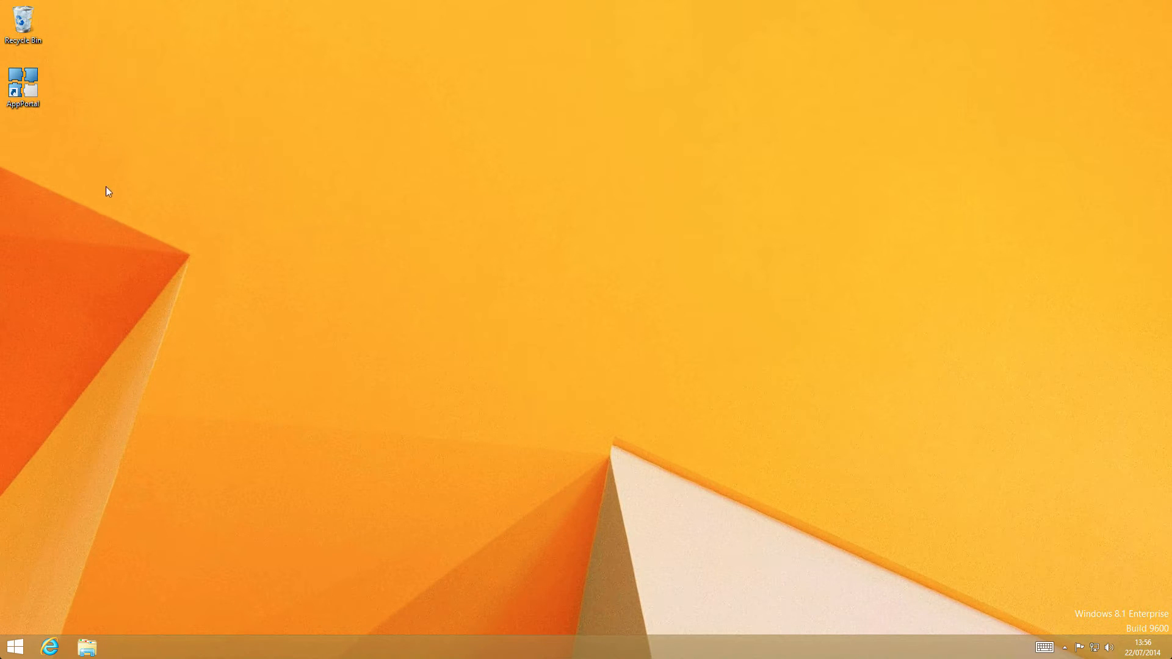
# - On the Windows 8.1 client, open AppPortal, check the applications published under My Applications, and close it
pyautogui.doubleClick(24, 89)
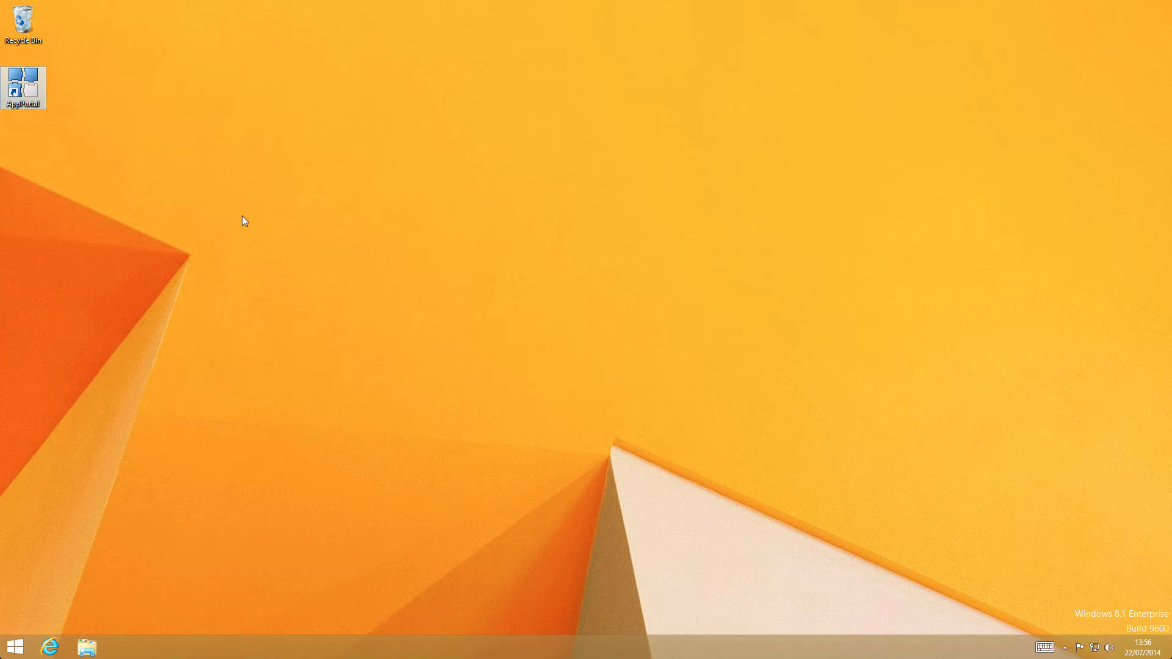
pyautogui.click(309, 210)
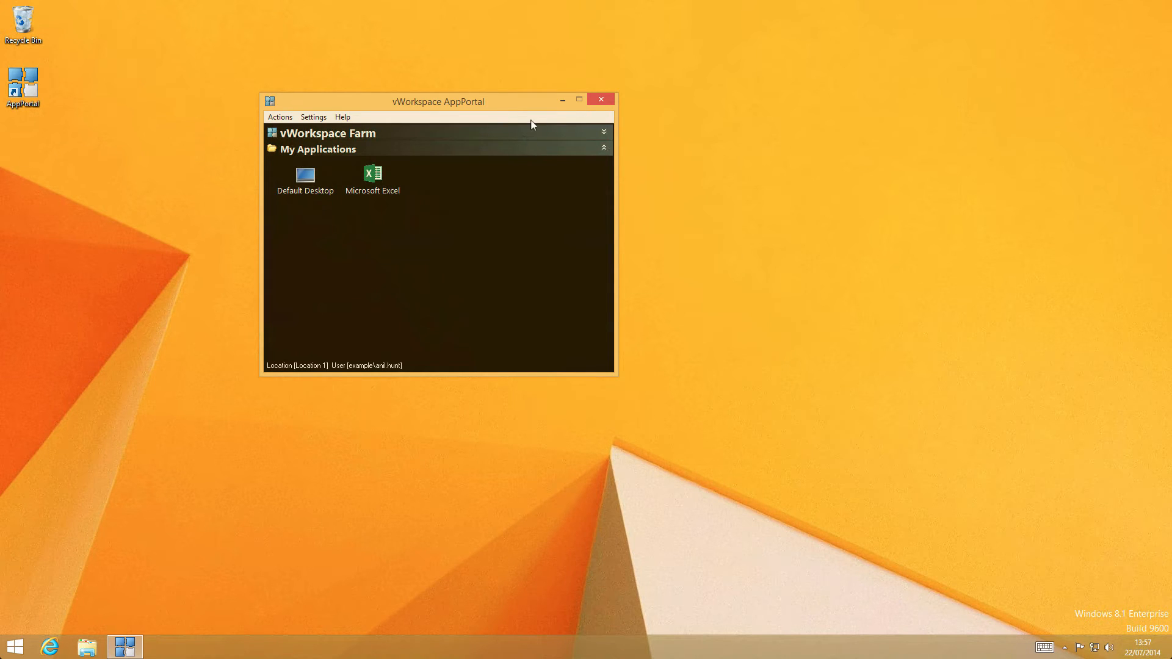
pyautogui.click(602, 100)
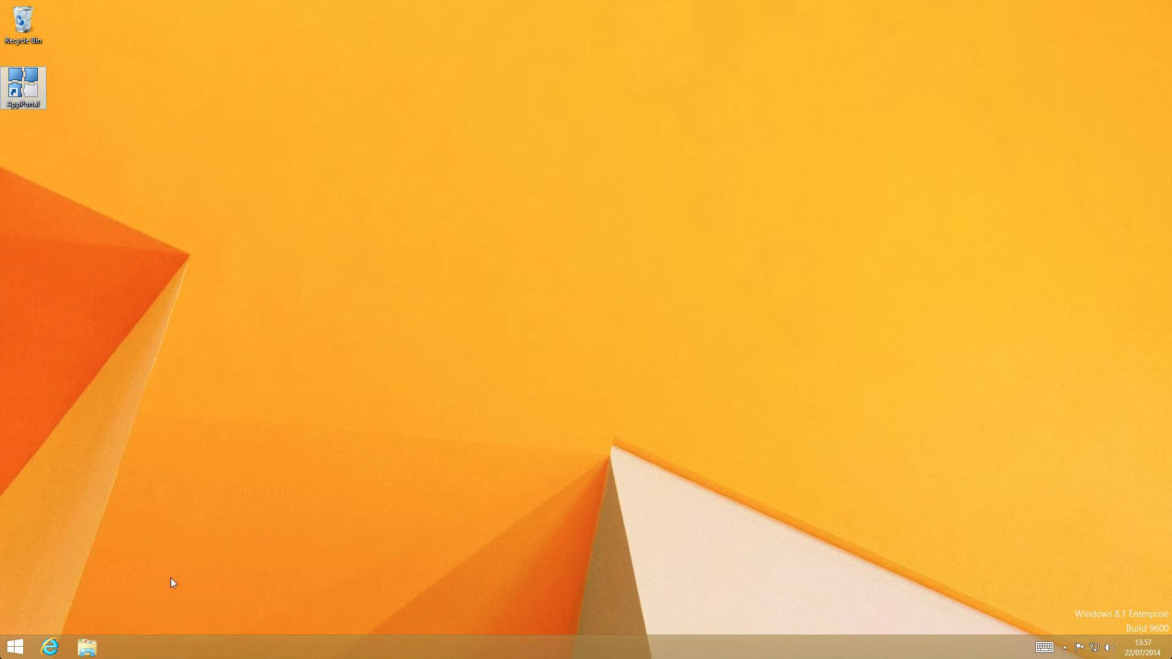
# - Search the client's Start screen for "app" and launch AppPortal (Desktop-Integrated)
pyautogui.click(18, 646)
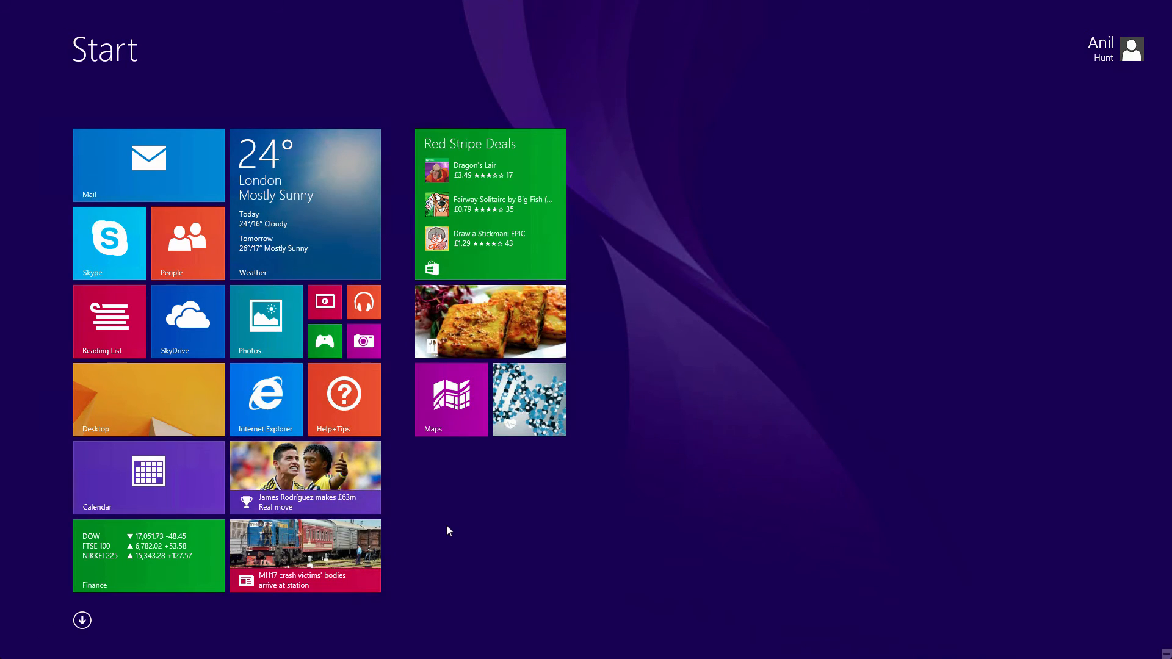
pyautogui.write('pp')
pyautogui.press('BackSpace')
pyautogui.press('BackSpace')
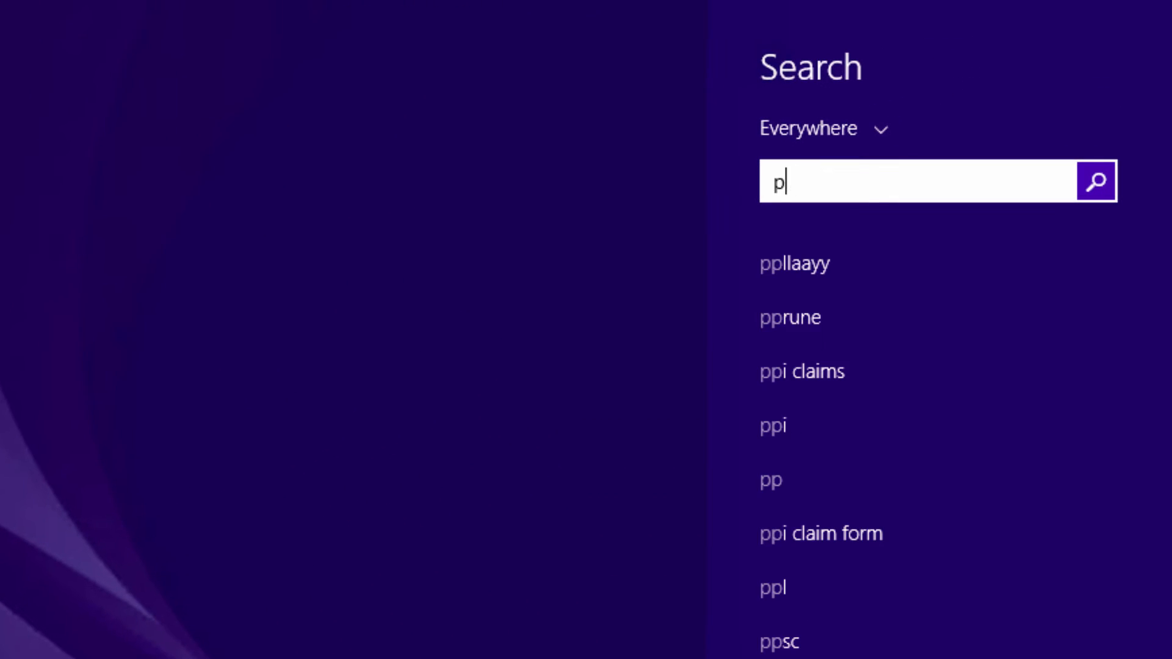
pyautogui.write('appPortal')
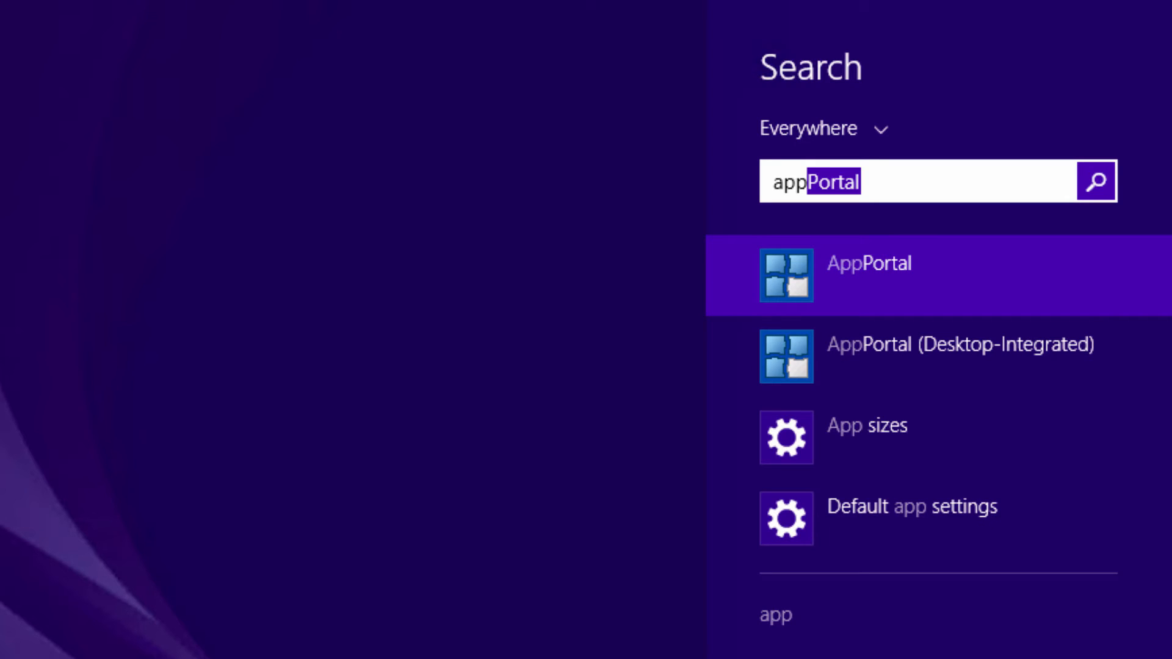
pyautogui.click(803, 343)
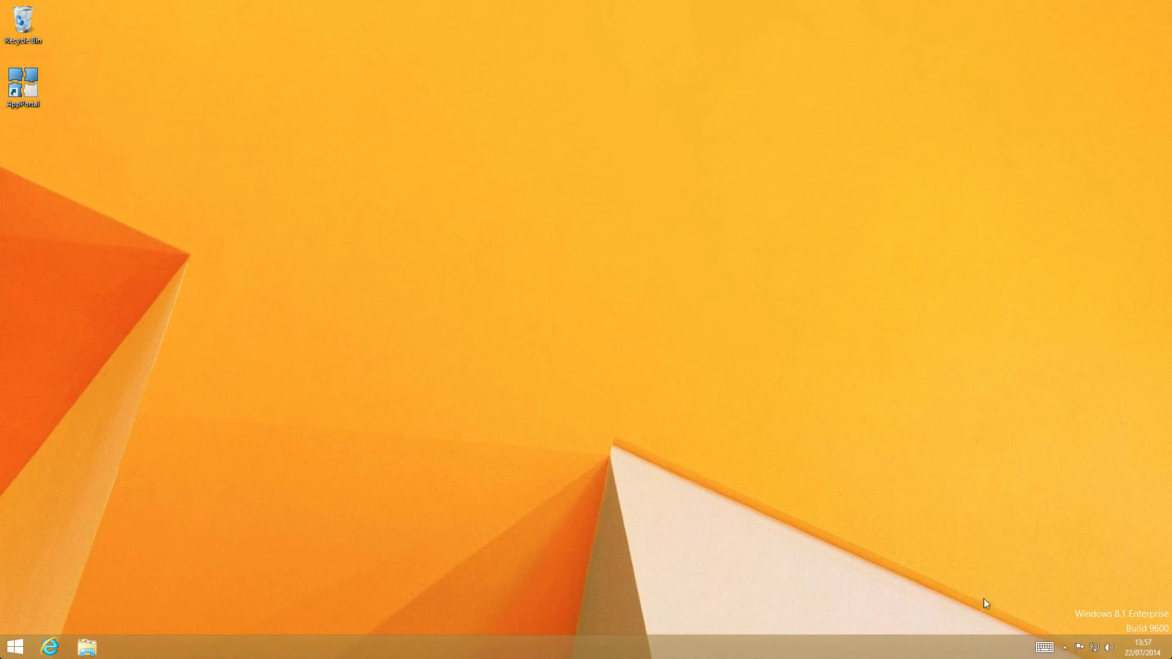
# - In the vWorkspace Farm connection's Desktop Integration settings, allow client shortcuts on Desktop, Start Menu and Start Menu \ Programs
pyautogui.click(1064, 647)
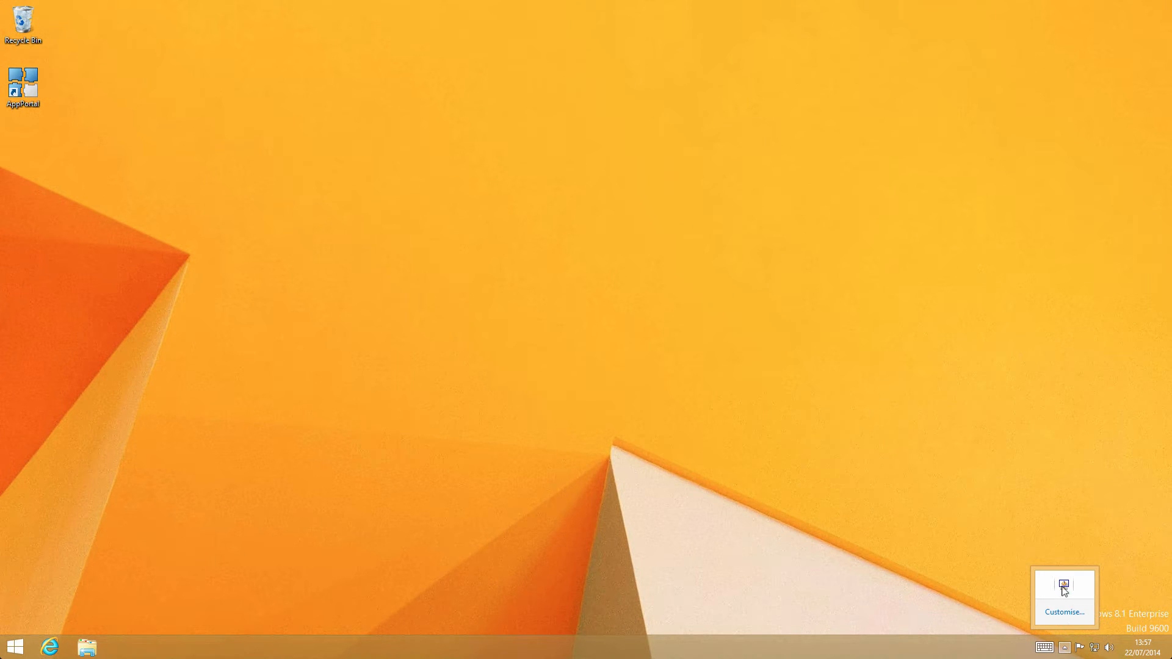
pyautogui.rightClick(1064, 587)
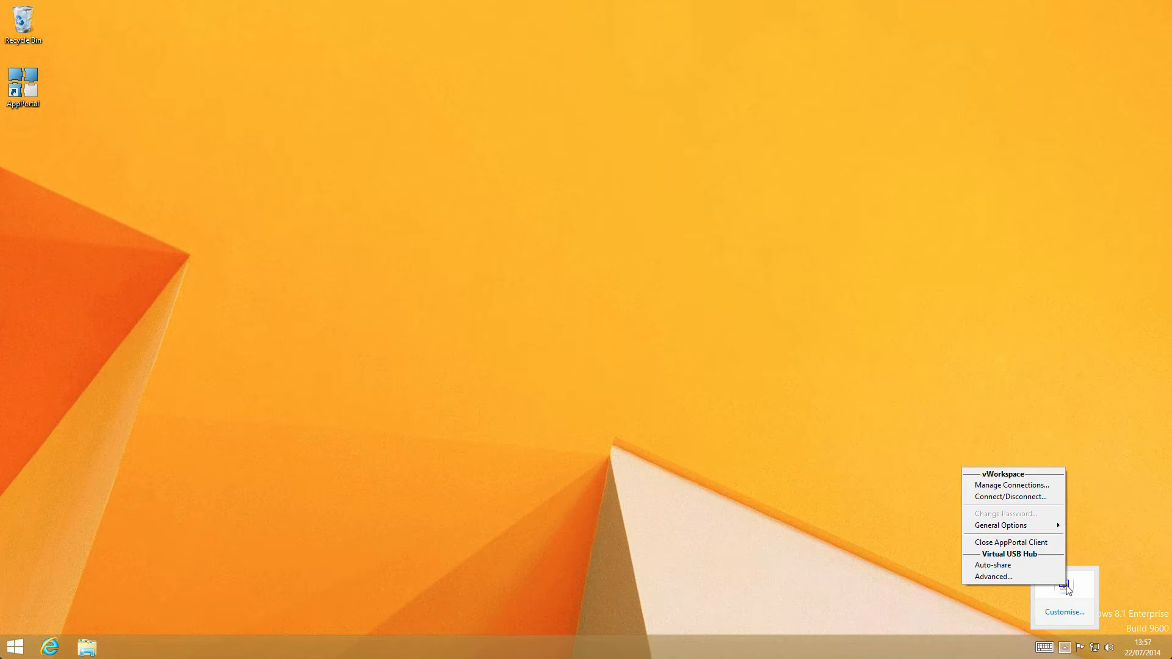
pyautogui.click(1022, 489)
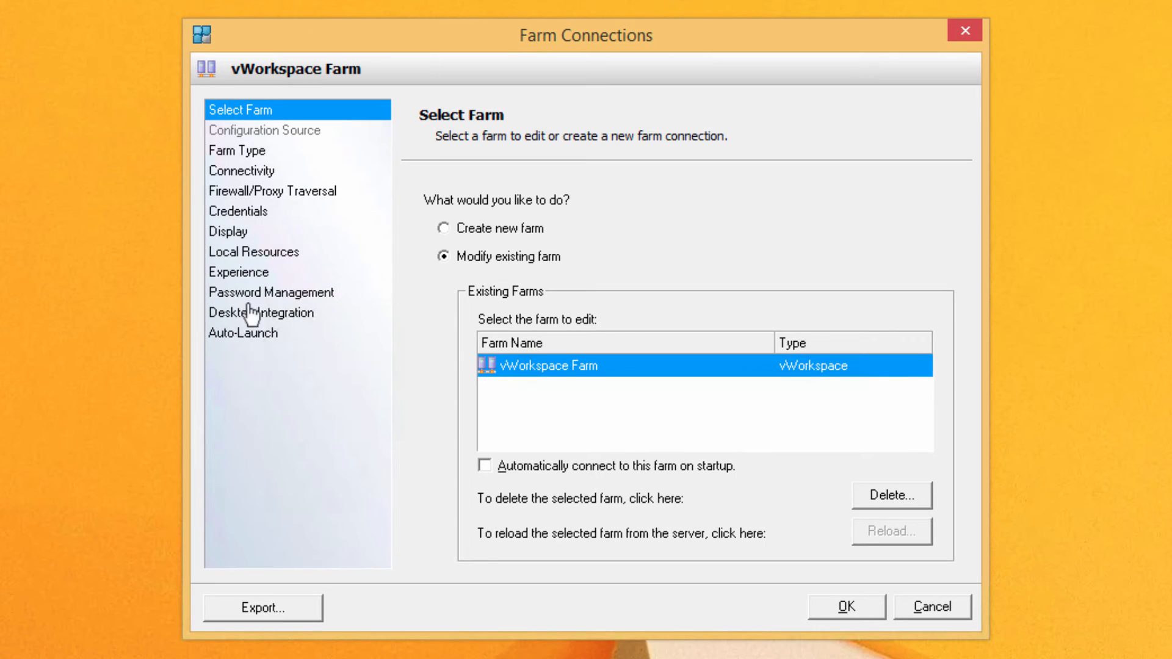
pyautogui.click(253, 314)
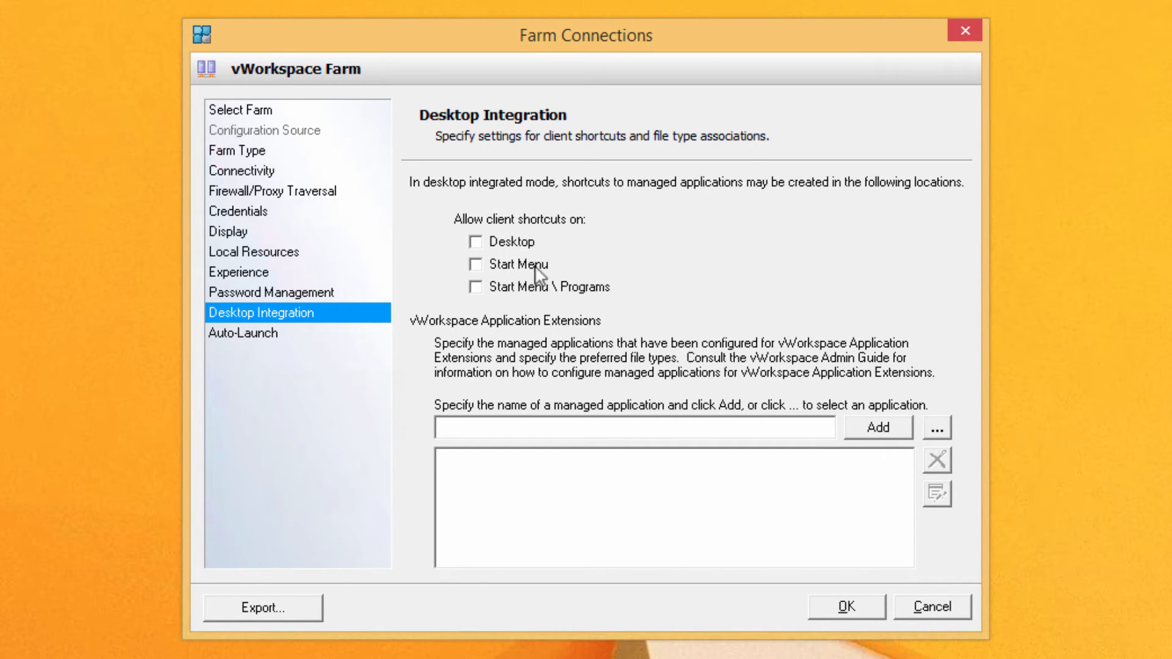
pyautogui.click(497, 240)
pyautogui.click(501, 267)
pyautogui.click(518, 289)
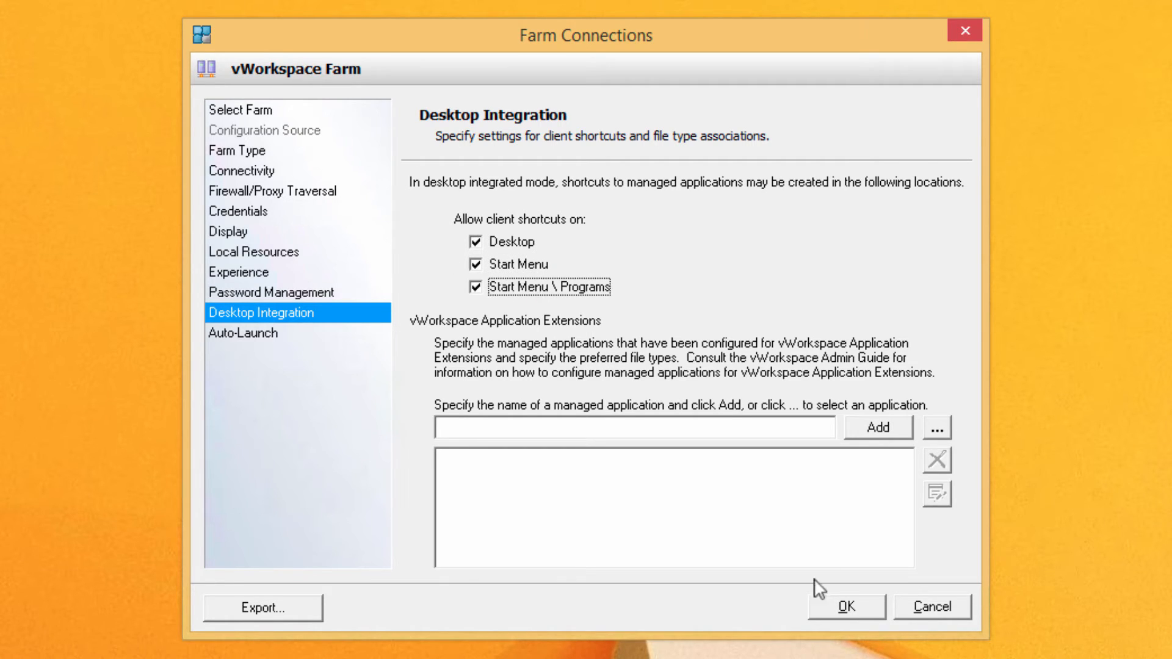
pyautogui.click(839, 606)
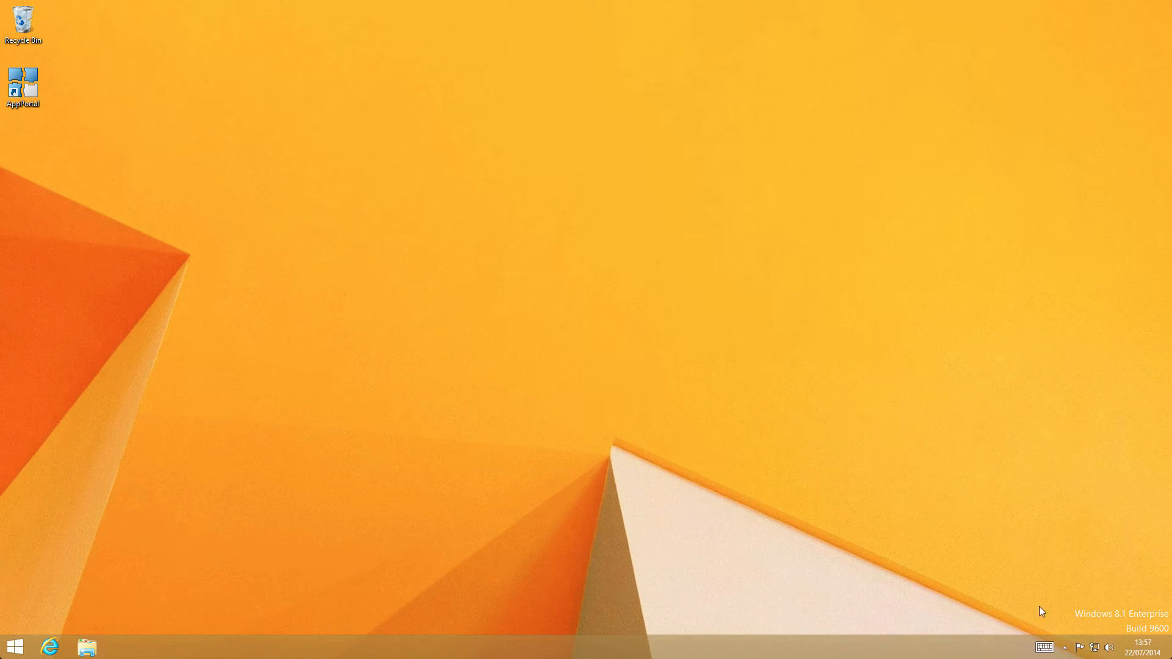
# - Connect and refresh the desktop integrations for vWorkspace Farm, closing the Farm Connections window when done
pyautogui.click(1065, 648)
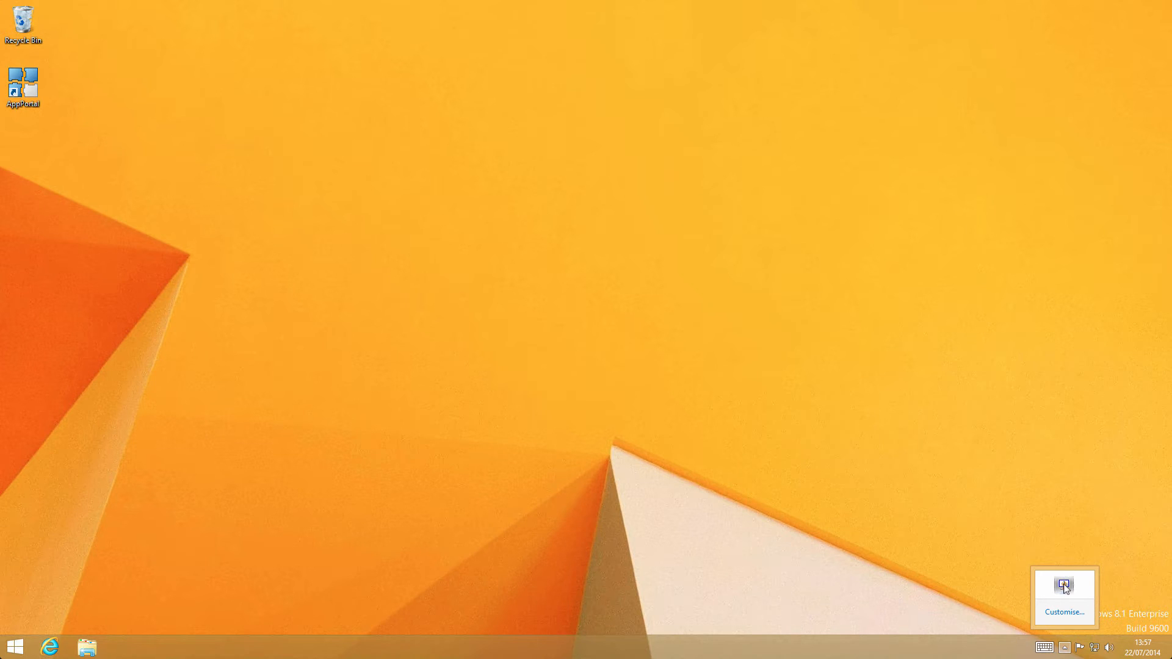
pyautogui.rightClick(1065, 587)
pyautogui.click(1028, 494)
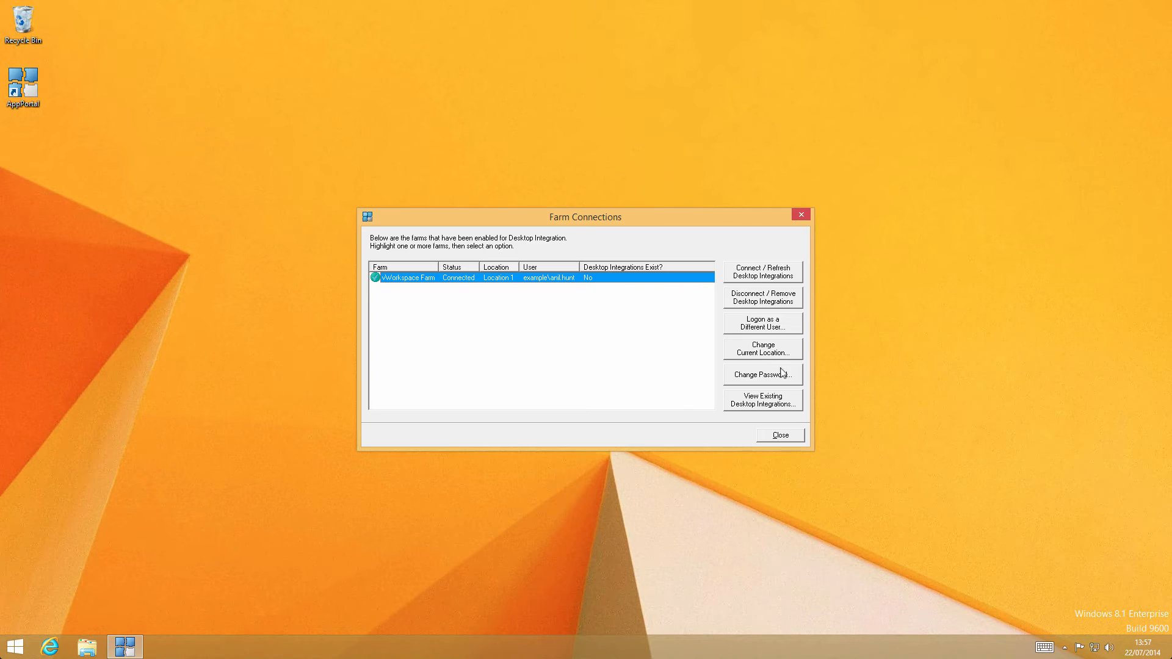
pyautogui.click(755, 274)
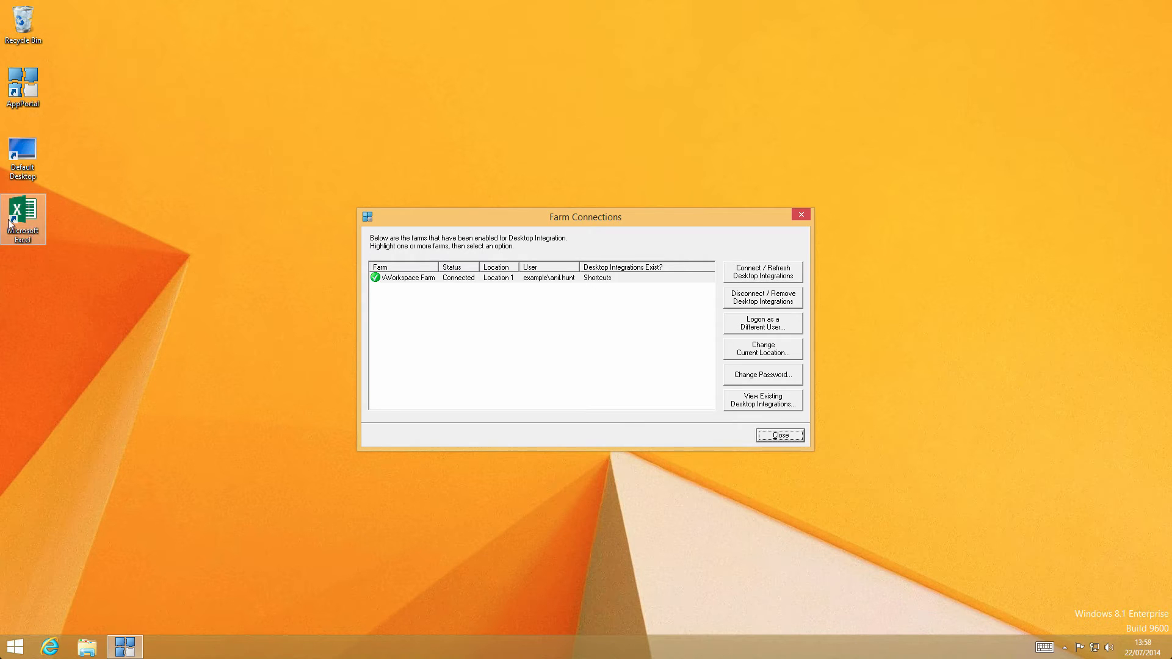
pyautogui.click(783, 436)
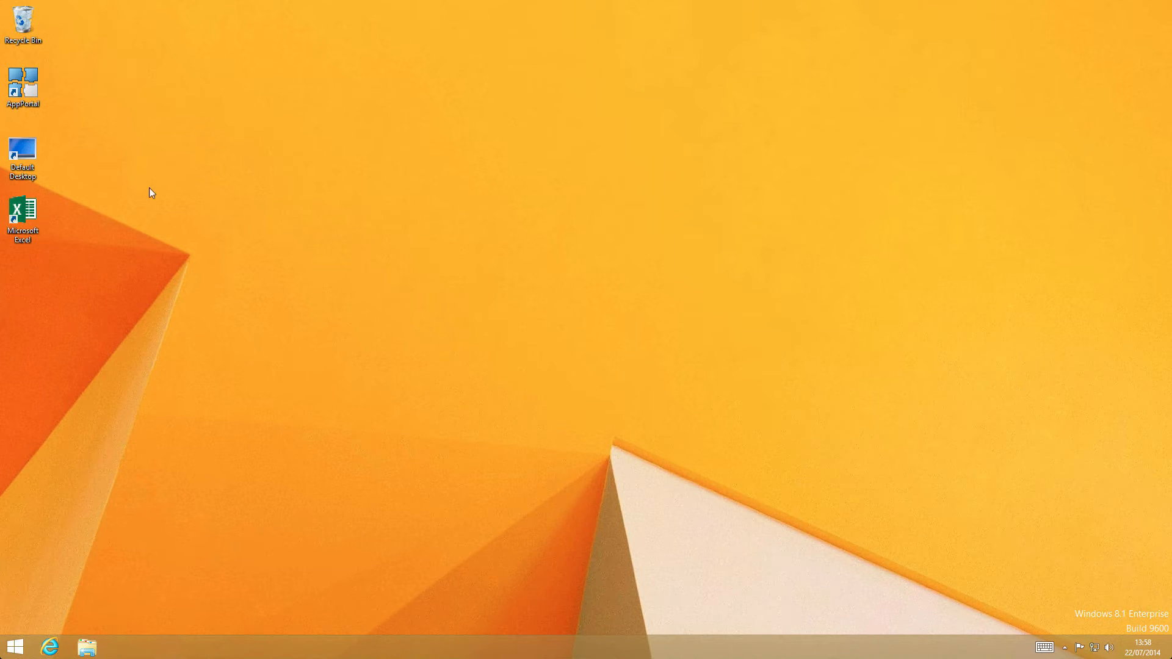
# - Test the published Microsoft Excel desktop shortcut by launching it, opening a blank workbook, and closing it
pyautogui.doubleClick(23, 214)
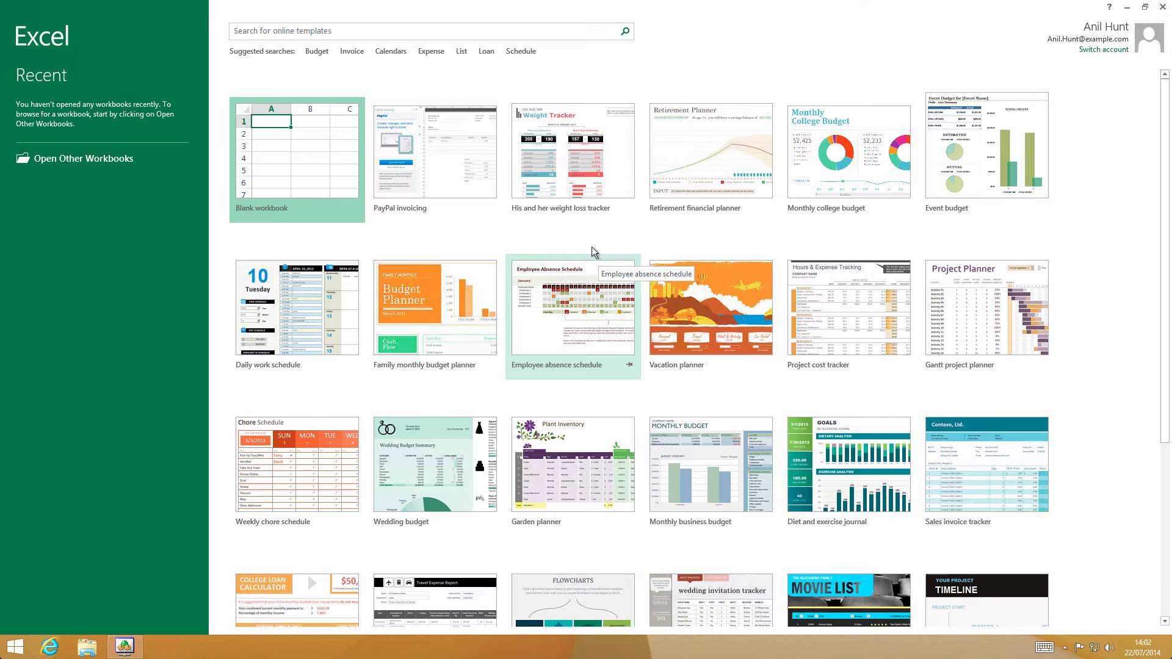
pyautogui.click(301, 137)
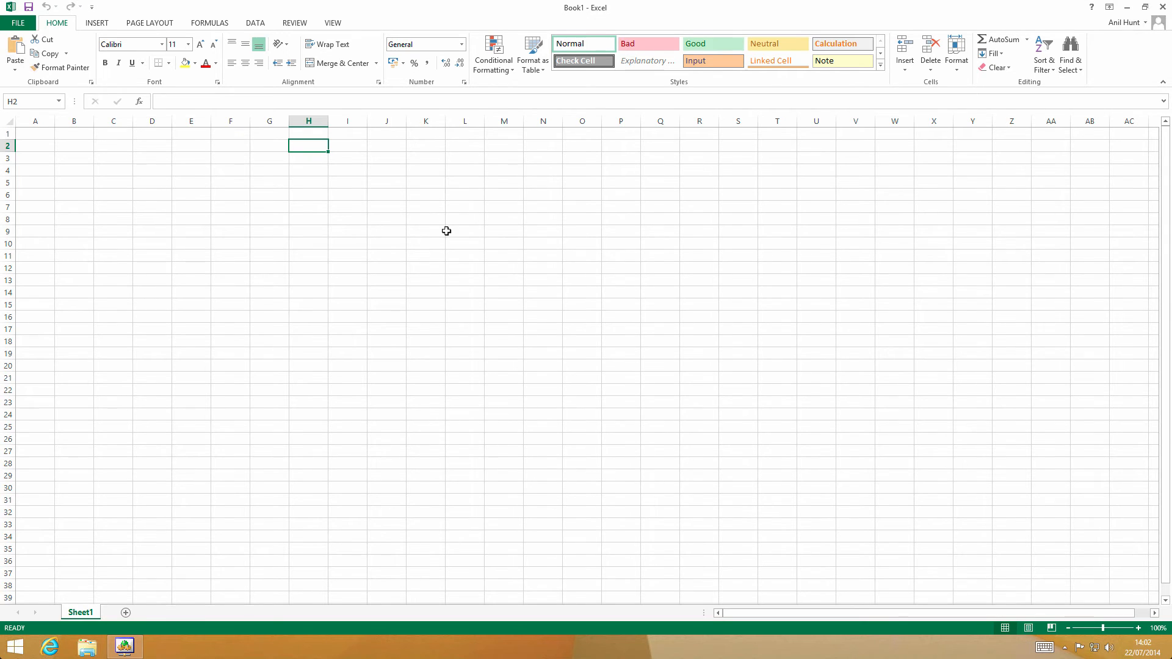
pyautogui.click(1164, 7)
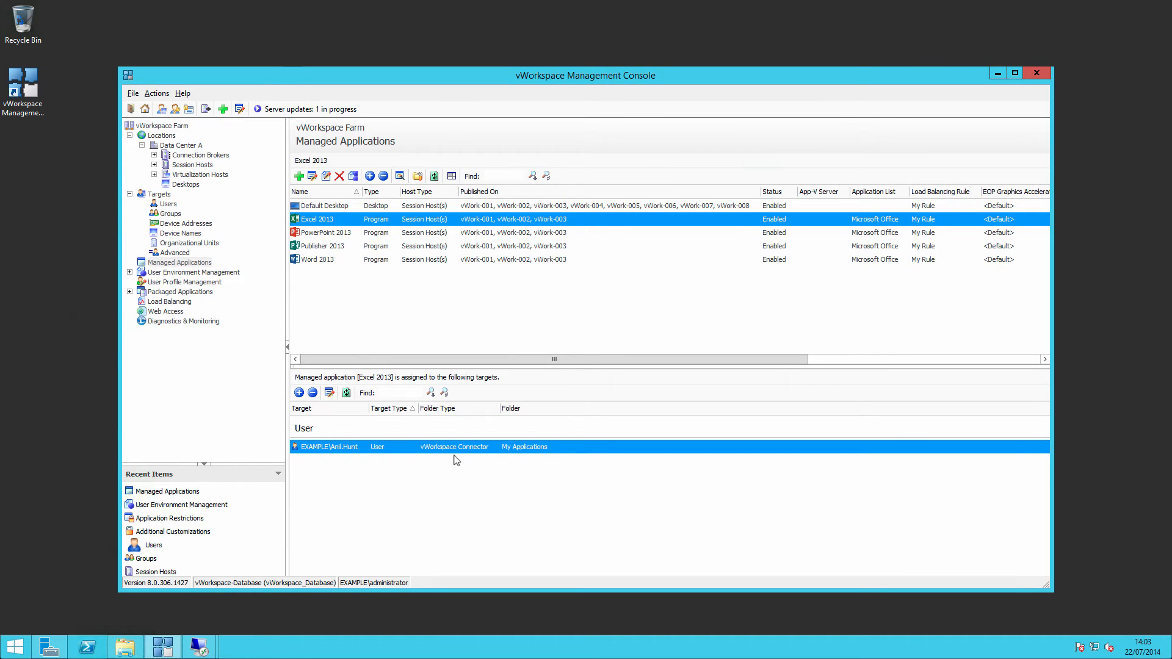
# - Back in the vWorkspace Management Console, check the target assignments of the Default Desktop, Publisher 2013 and Word 2013 managed applications
pyautogui.click(399, 208)
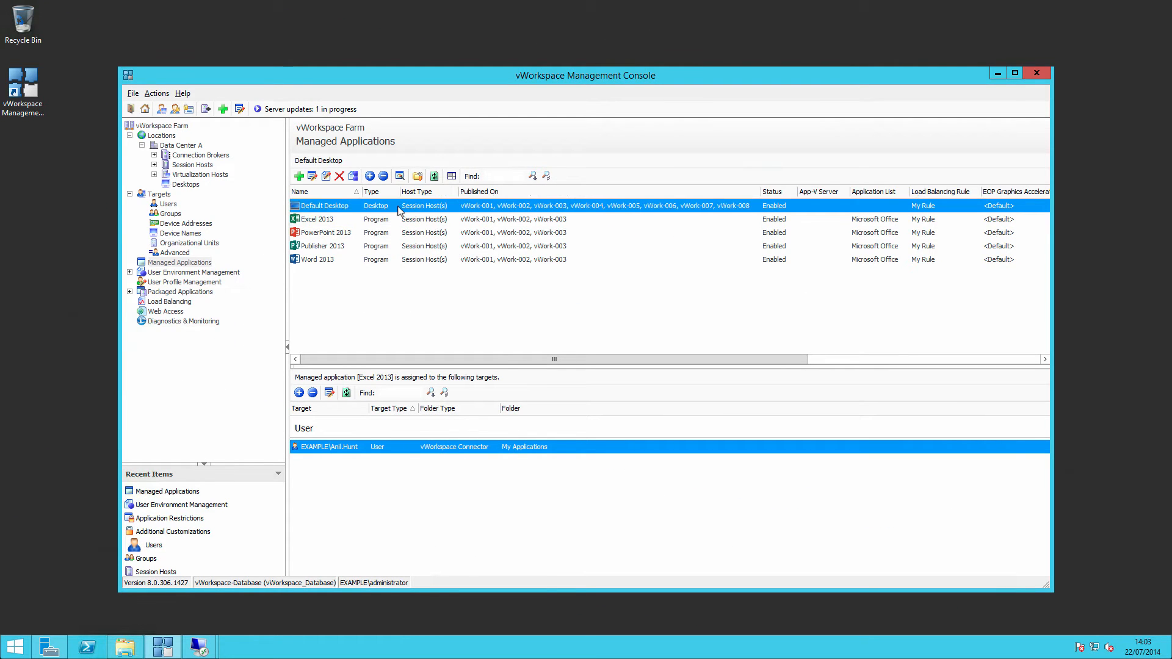
pyautogui.click(386, 235)
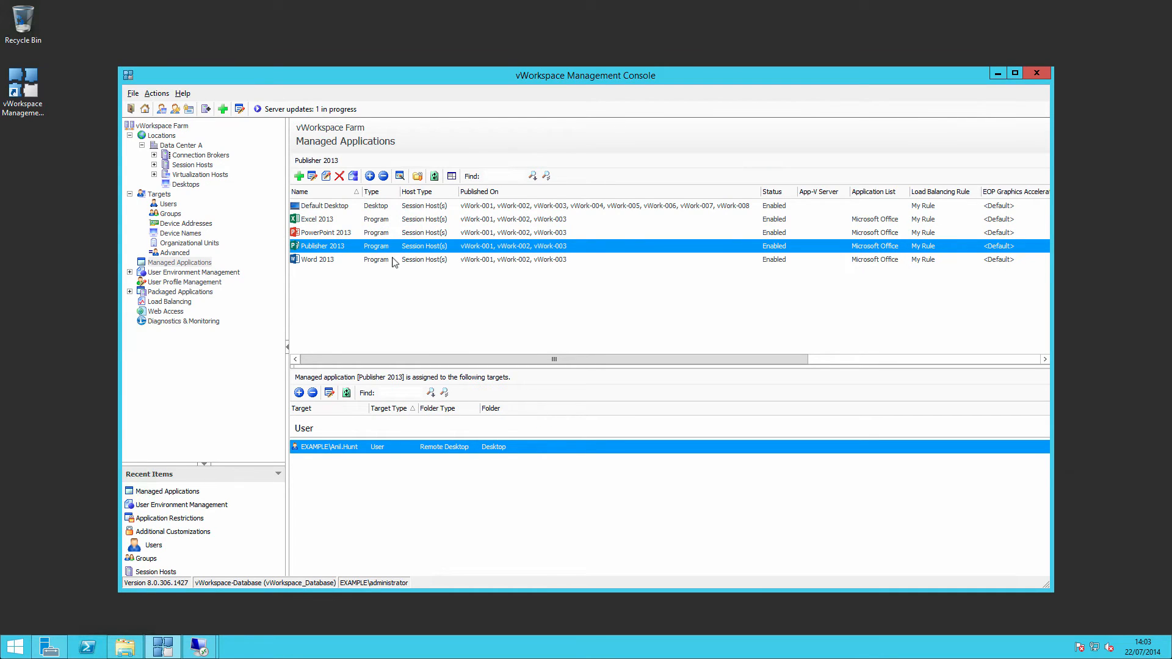
pyautogui.click(396, 261)
# - From the properties of the user assigned to PowerPoint 2013, assign PowerPoint 2013 to the user's My Applications connector folder
pyautogui.click(397, 235)
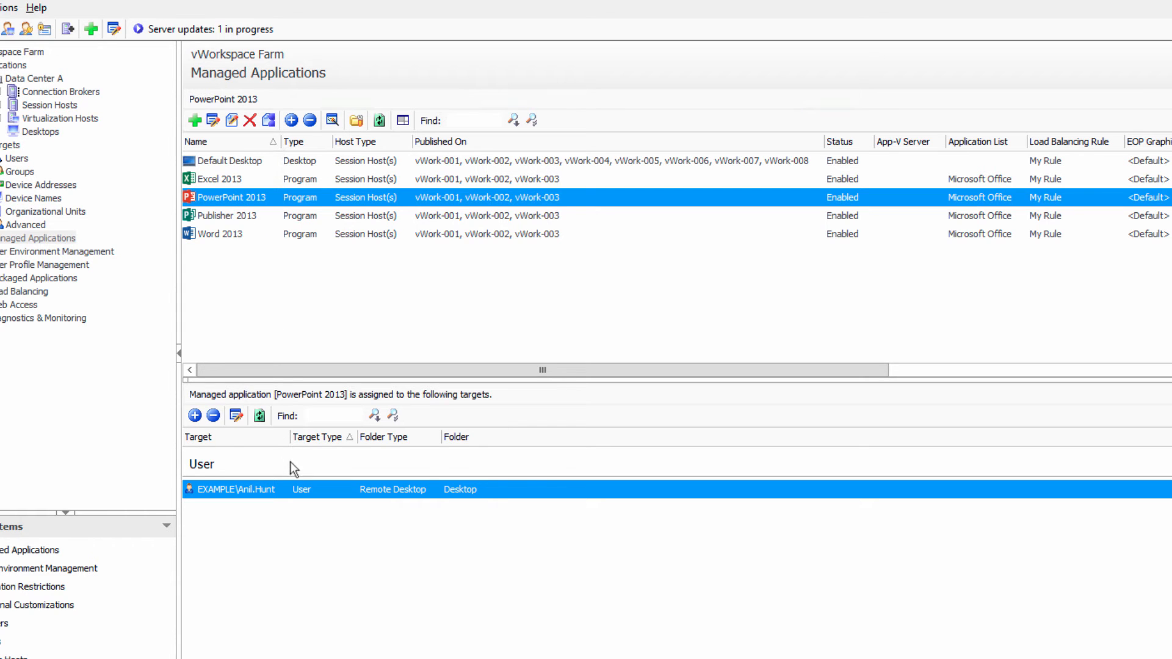
pyautogui.click(237, 416)
pyautogui.click(342, 192)
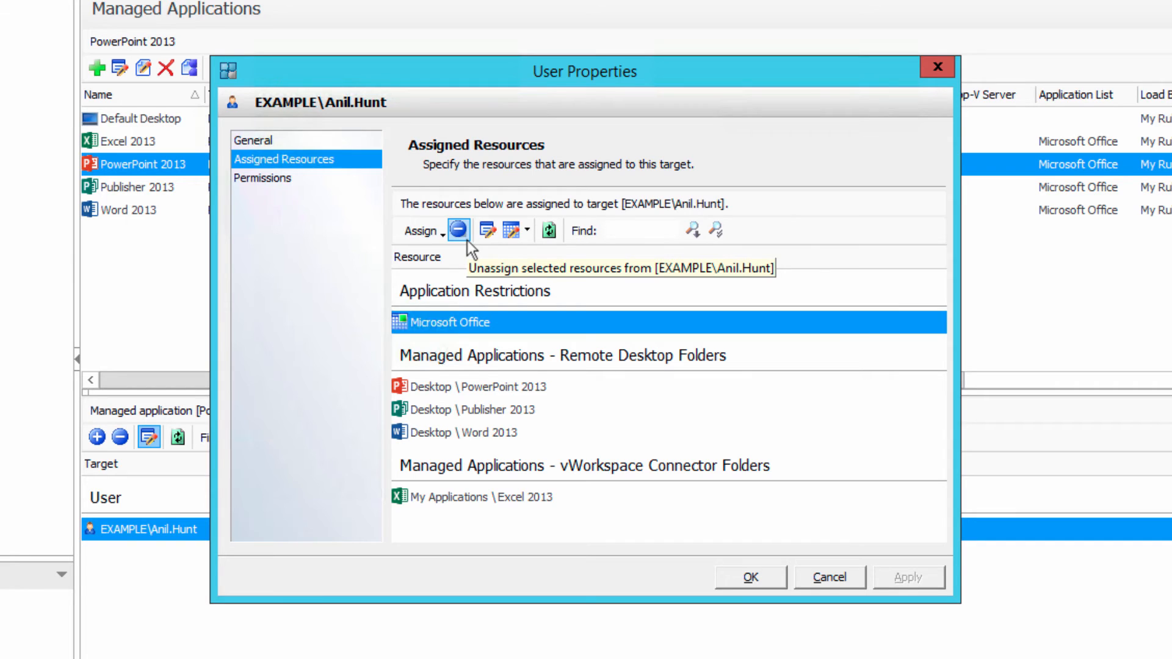
pyautogui.click(446, 238)
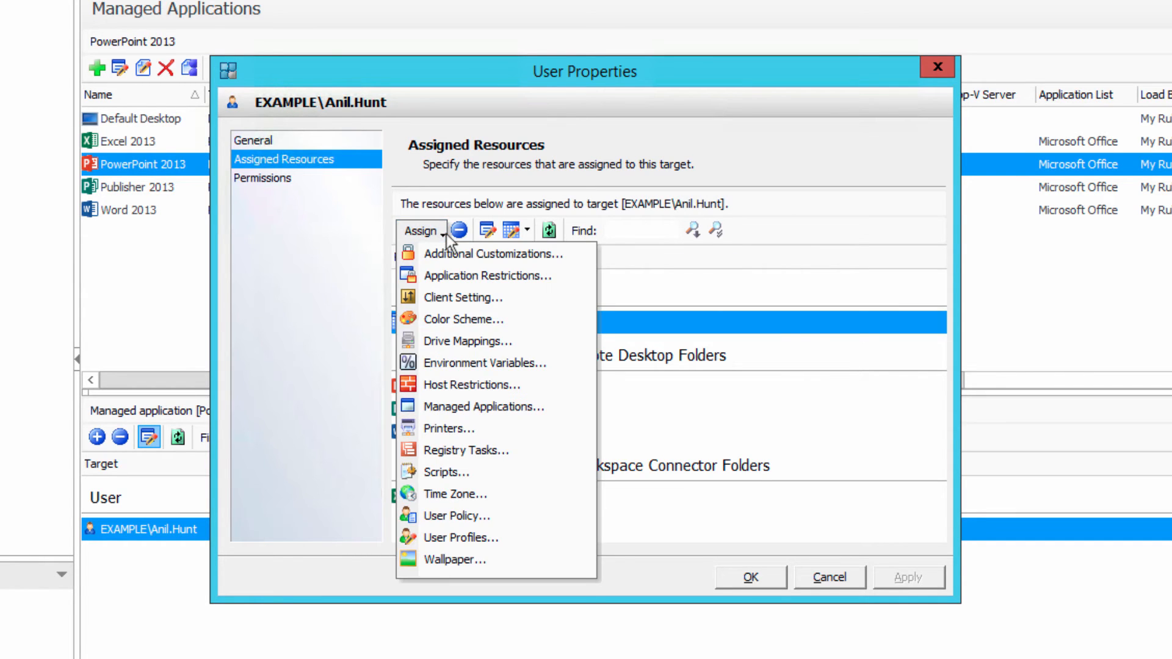
pyautogui.click(482, 408)
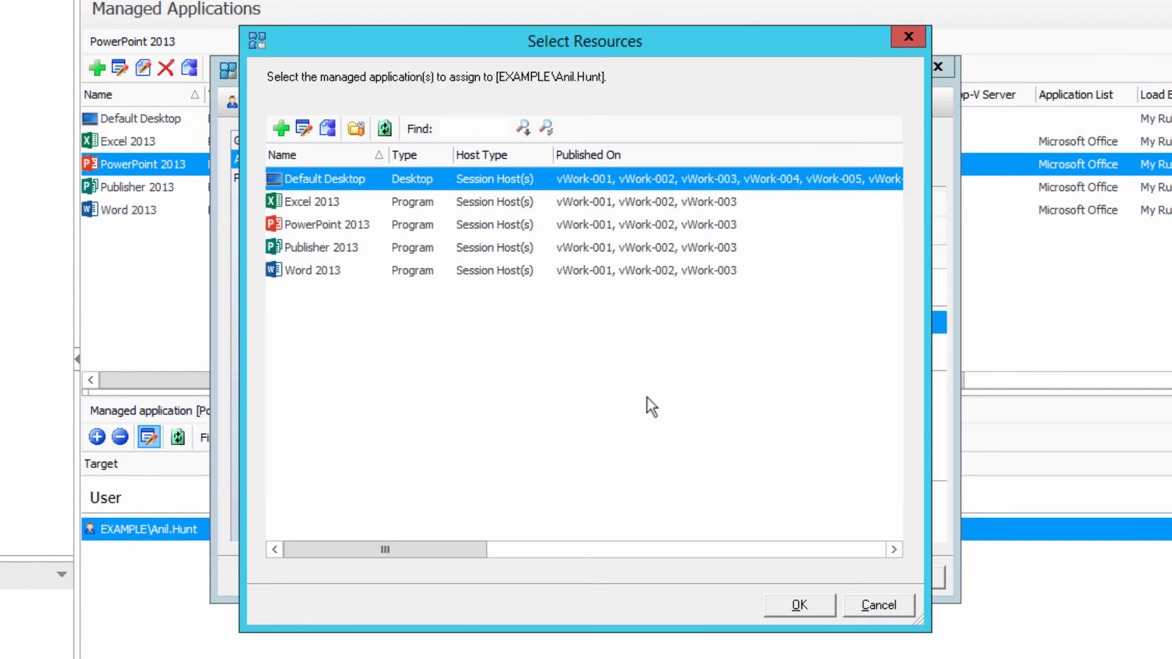
pyautogui.click(373, 226)
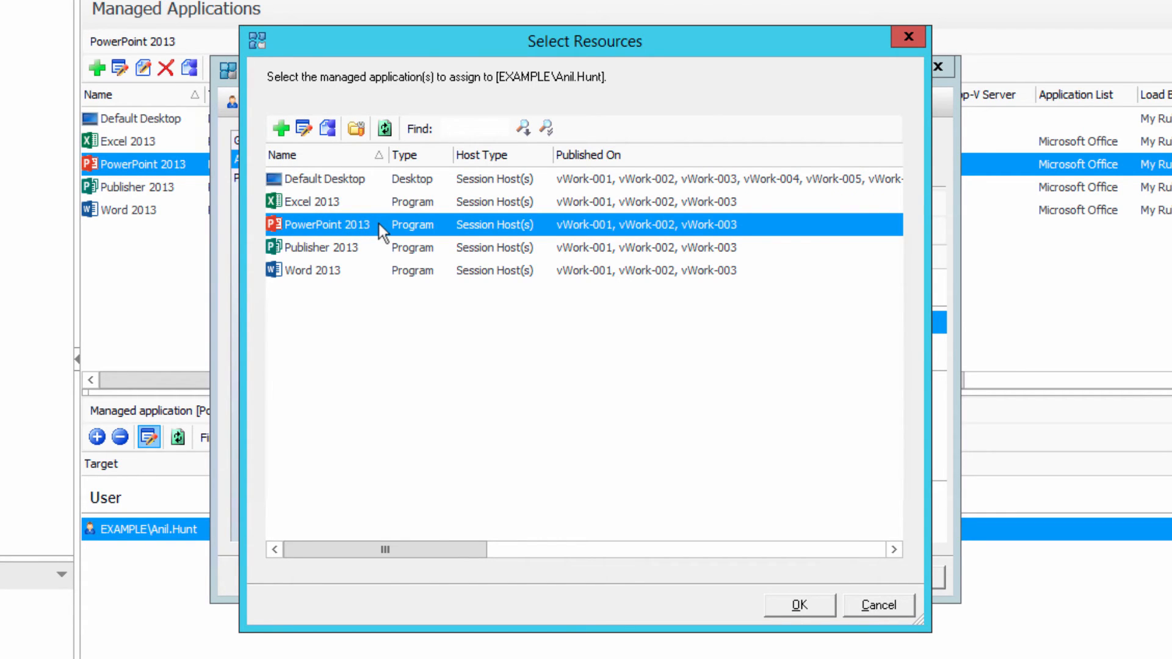
pyautogui.doubleClick(379, 225)
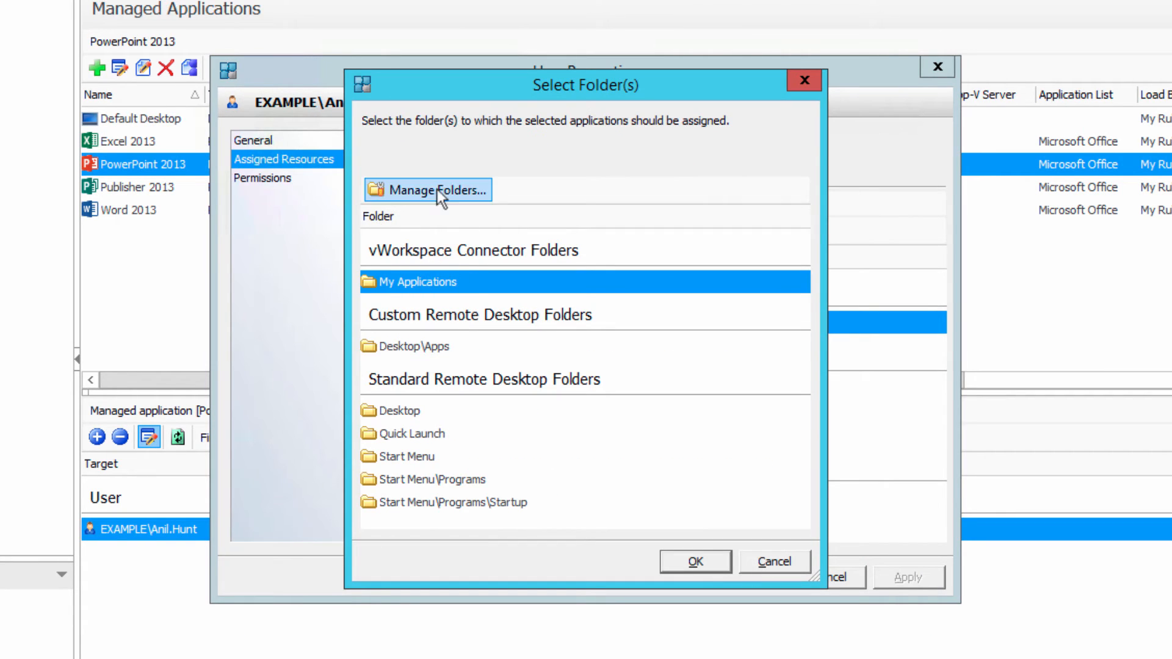
pyautogui.click(459, 345)
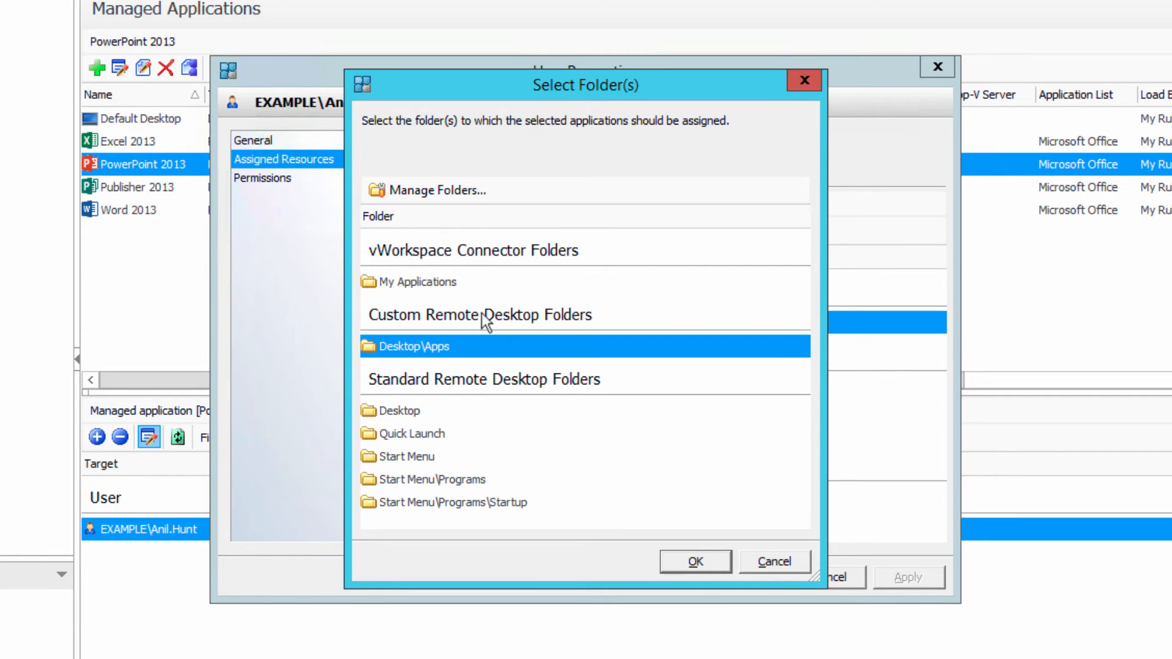
pyautogui.click(540, 273)
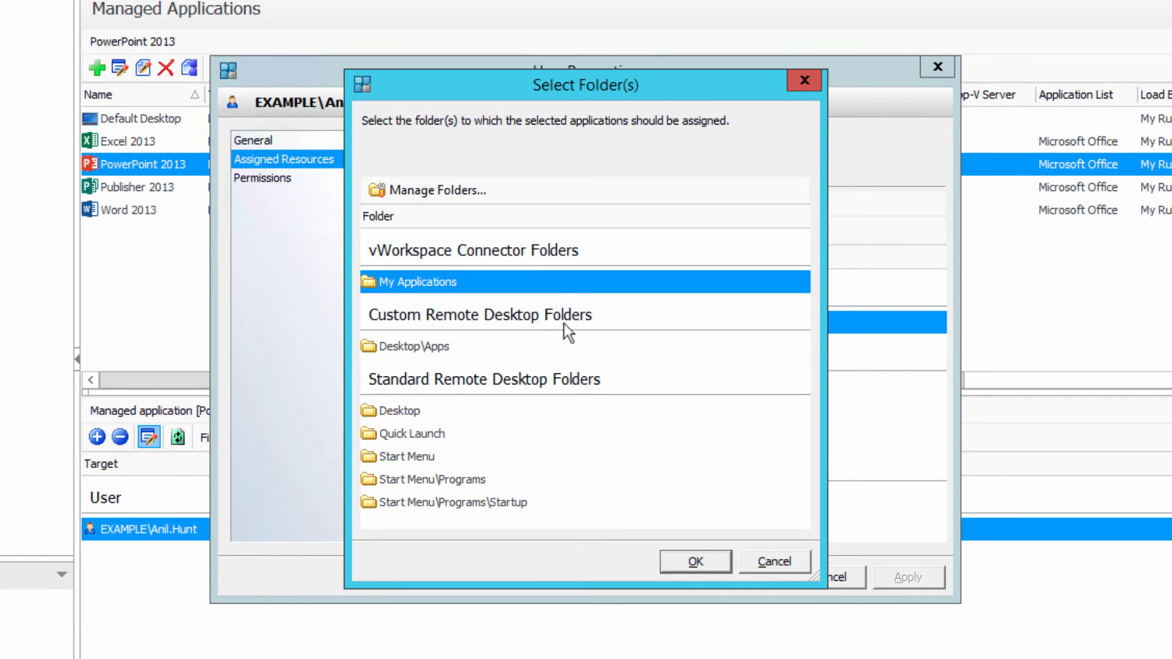
pyautogui.click(708, 562)
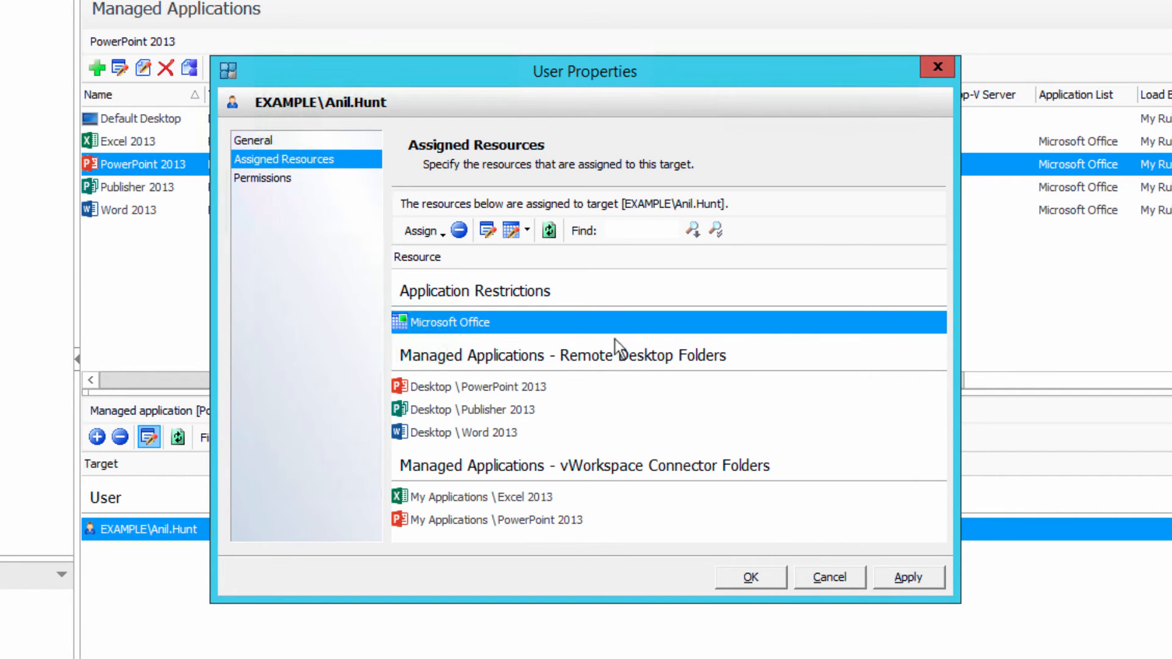
# - Assign the Publisher 2013 managed application to the user in the My Applications connector folder
pyautogui.click(444, 236)
pyautogui.click(502, 410)
pyautogui.click(325, 248)
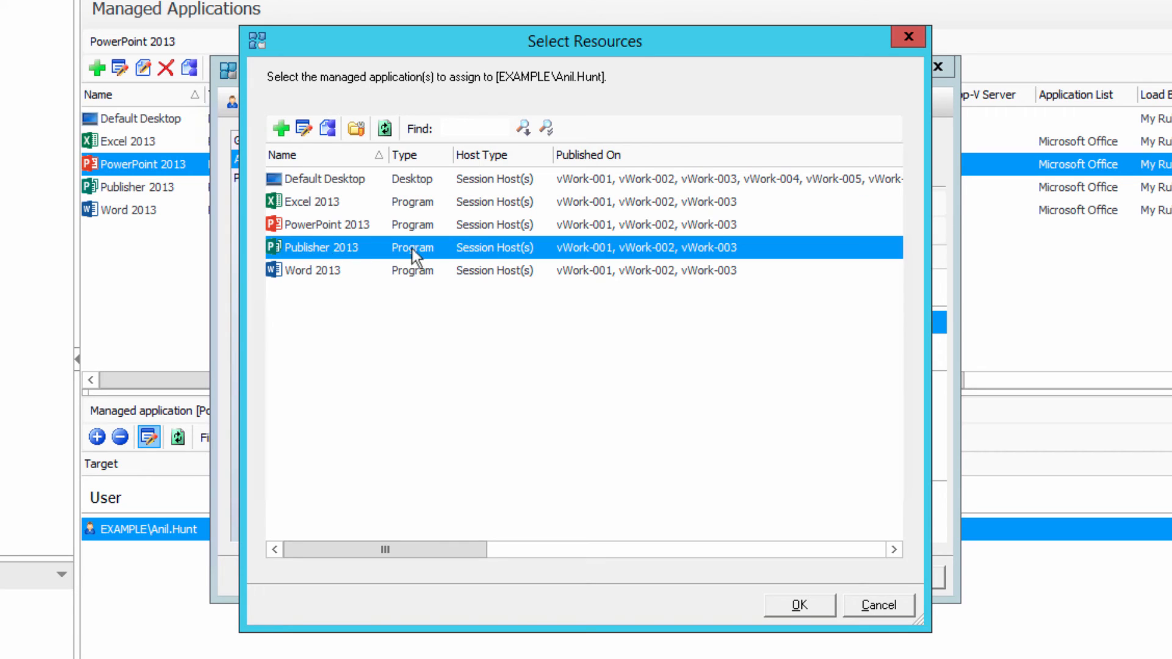
pyautogui.click(822, 605)
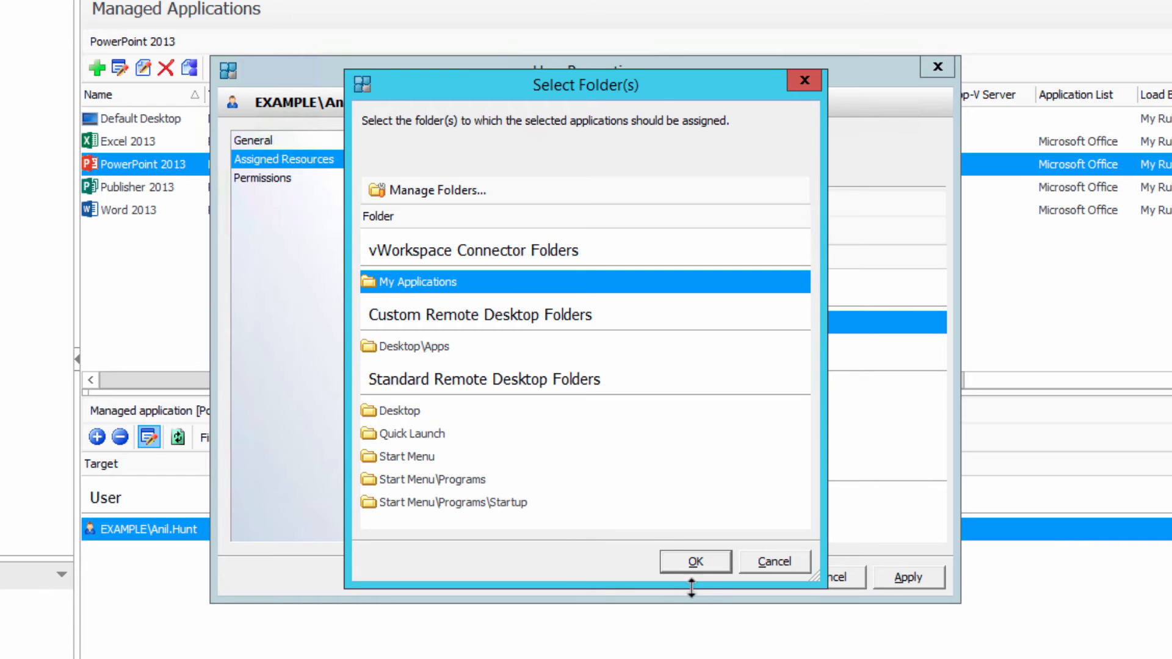
pyautogui.click(694, 570)
# - Assign Publisher 2013 to the user in the custom remote desktop folder Desktop\Apps as well
pyautogui.click(434, 235)
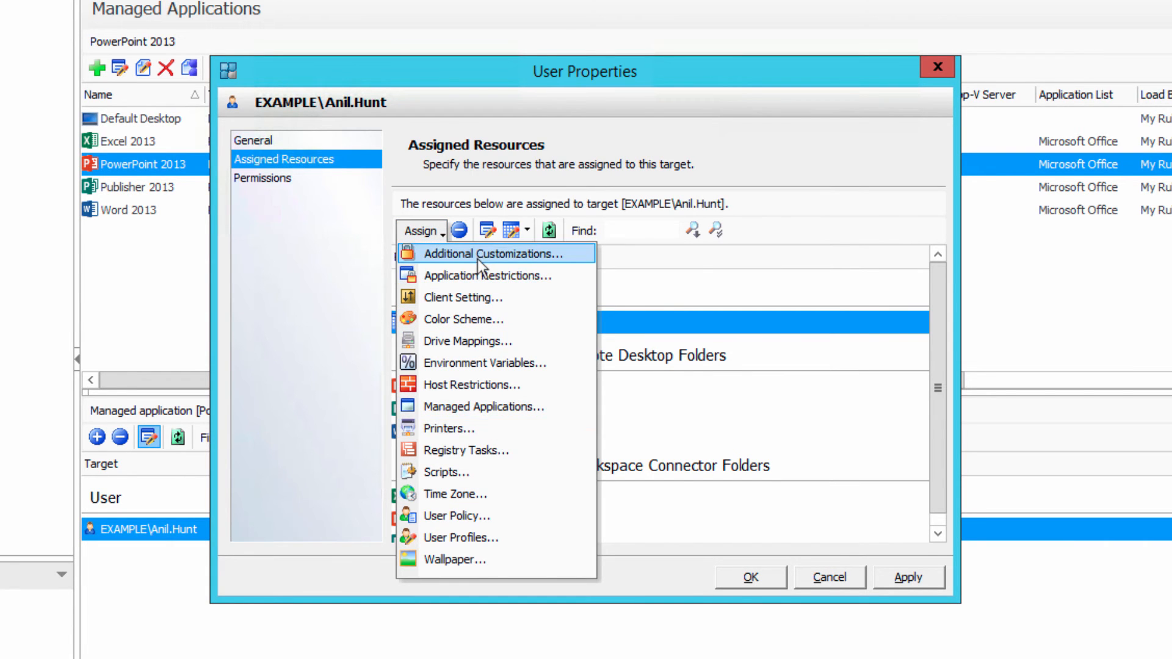
pyautogui.click(482, 406)
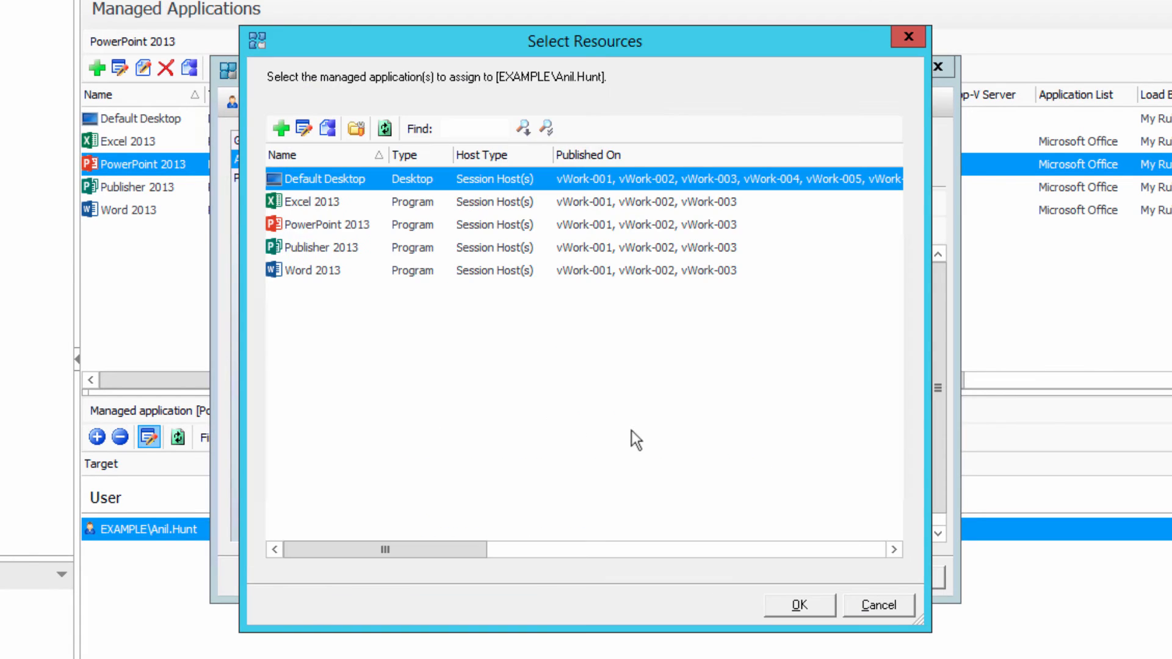
pyautogui.click(340, 248)
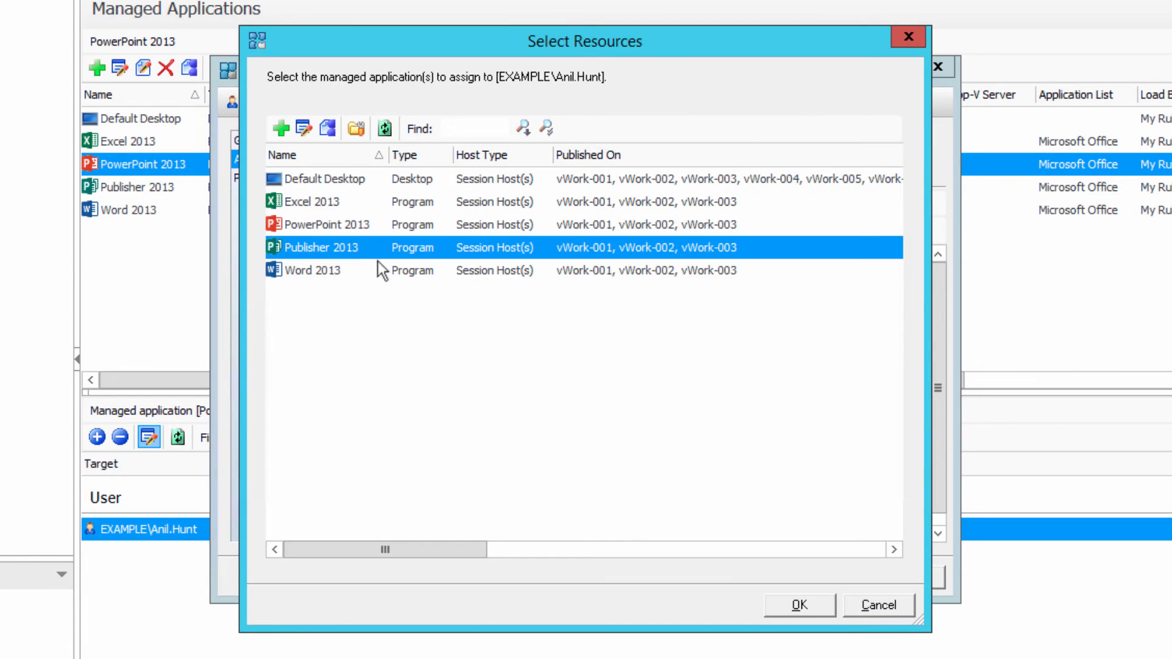
pyautogui.click(799, 607)
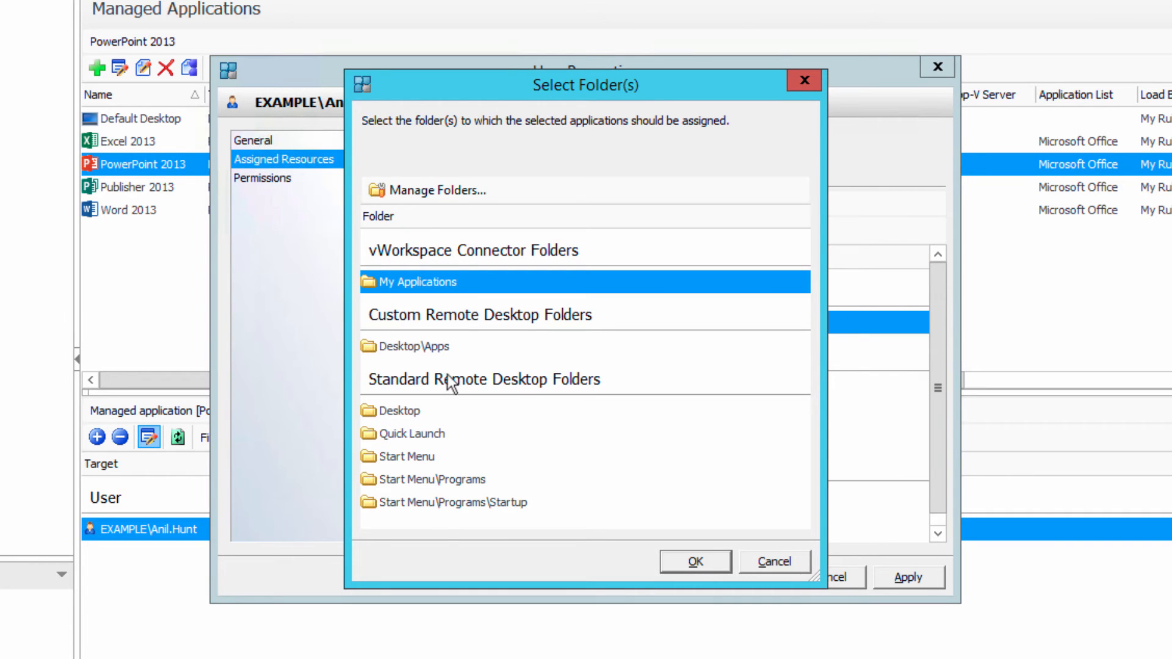
pyautogui.click(441, 347)
pyautogui.click(683, 564)
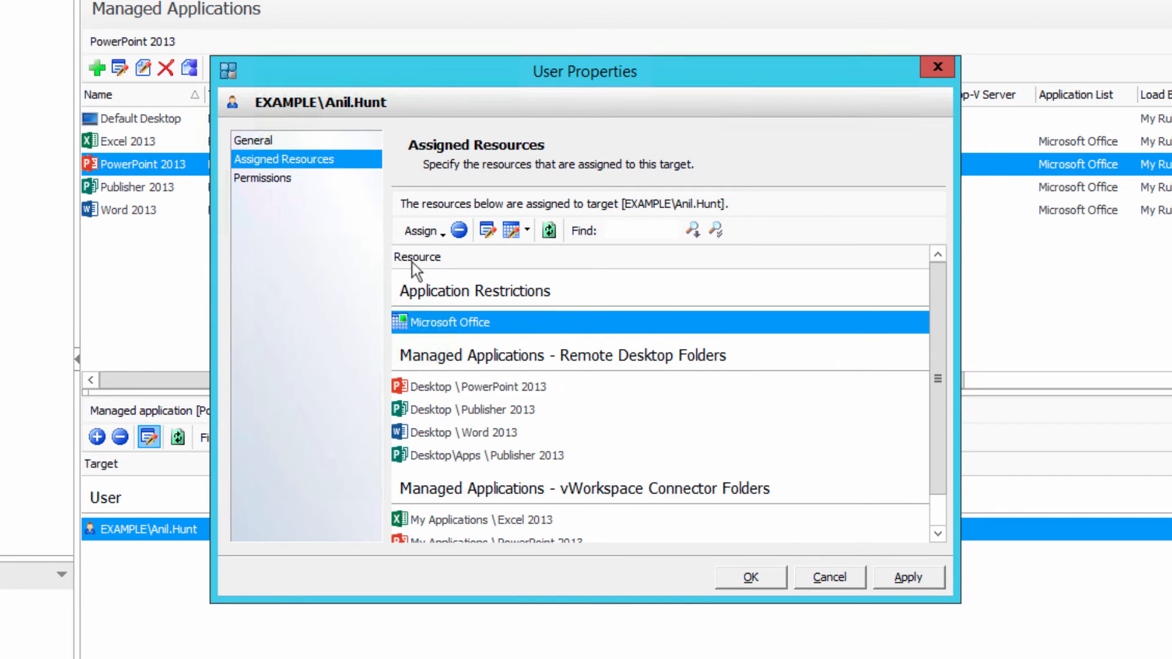
# - Assign the Word 2013 managed application to the user in the custom remote desktop folder Desktop\Apps
pyautogui.click(422, 231)
pyautogui.click(483, 407)
pyautogui.click(322, 272)
pyautogui.click(779, 605)
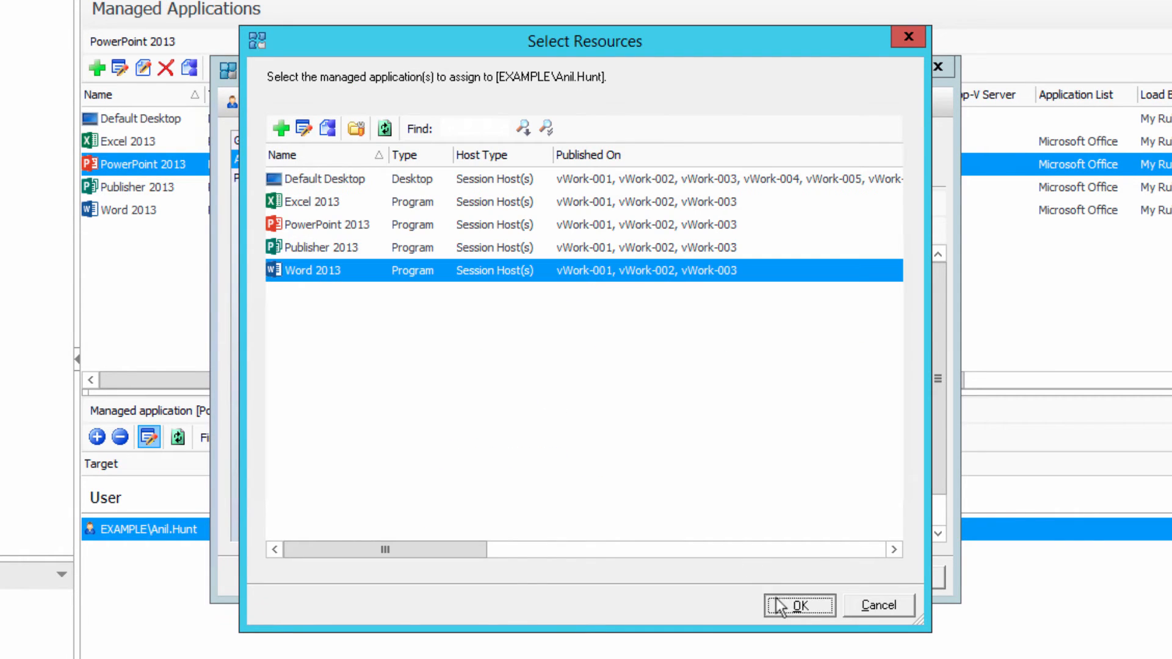
pyautogui.click(430, 347)
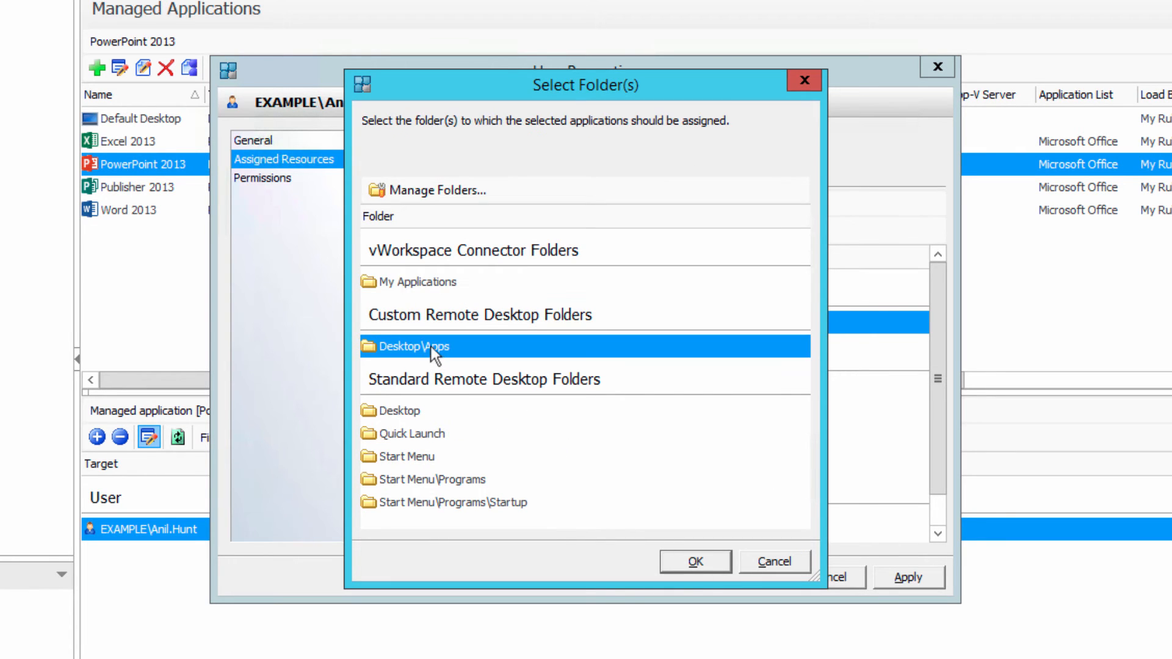
pyautogui.click(673, 559)
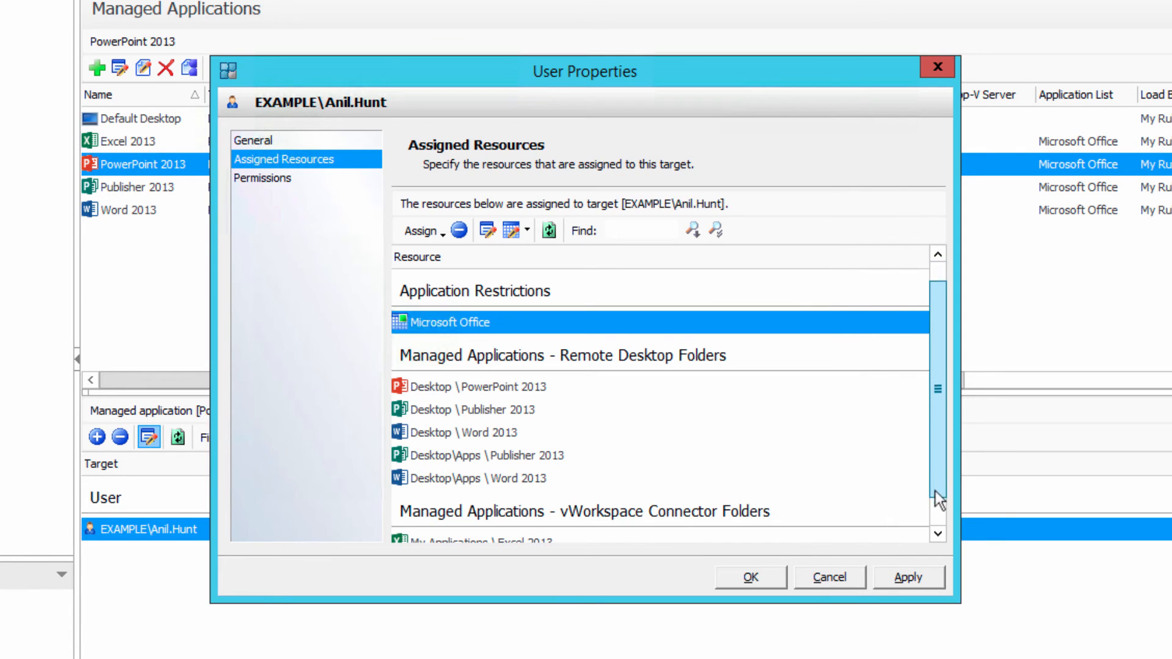
# - Assign Word 2013 to the user's My Applications connector folder as well, and save the changes to the user's properties
pyautogui.scroll(-2, 935, 513)
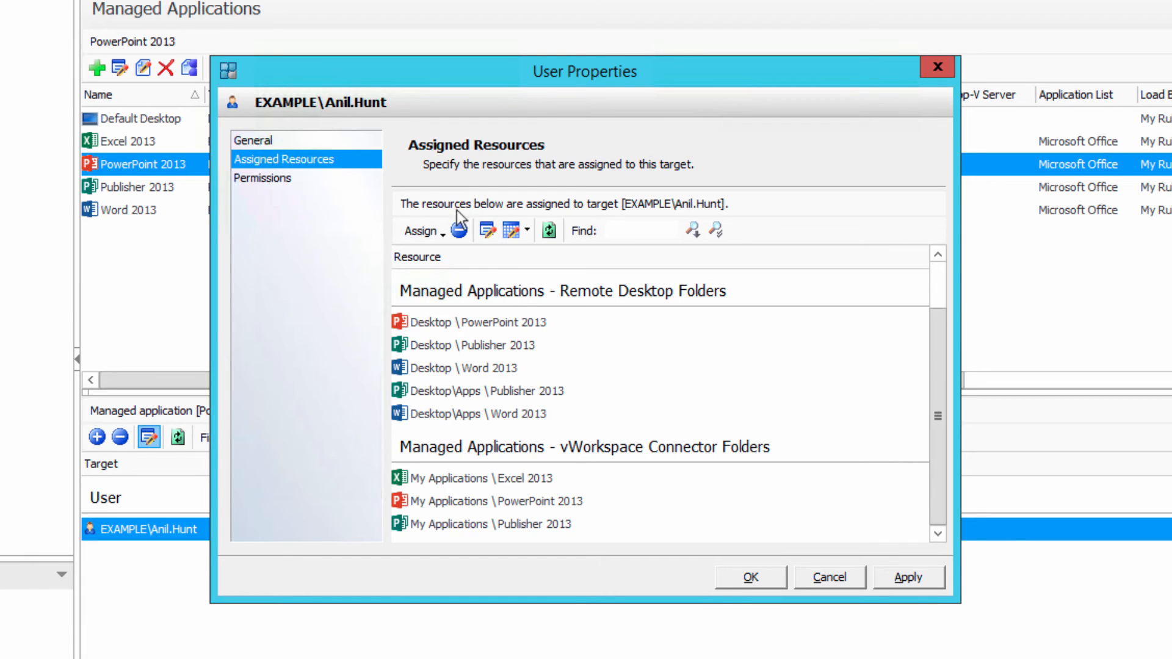
pyautogui.click(445, 234)
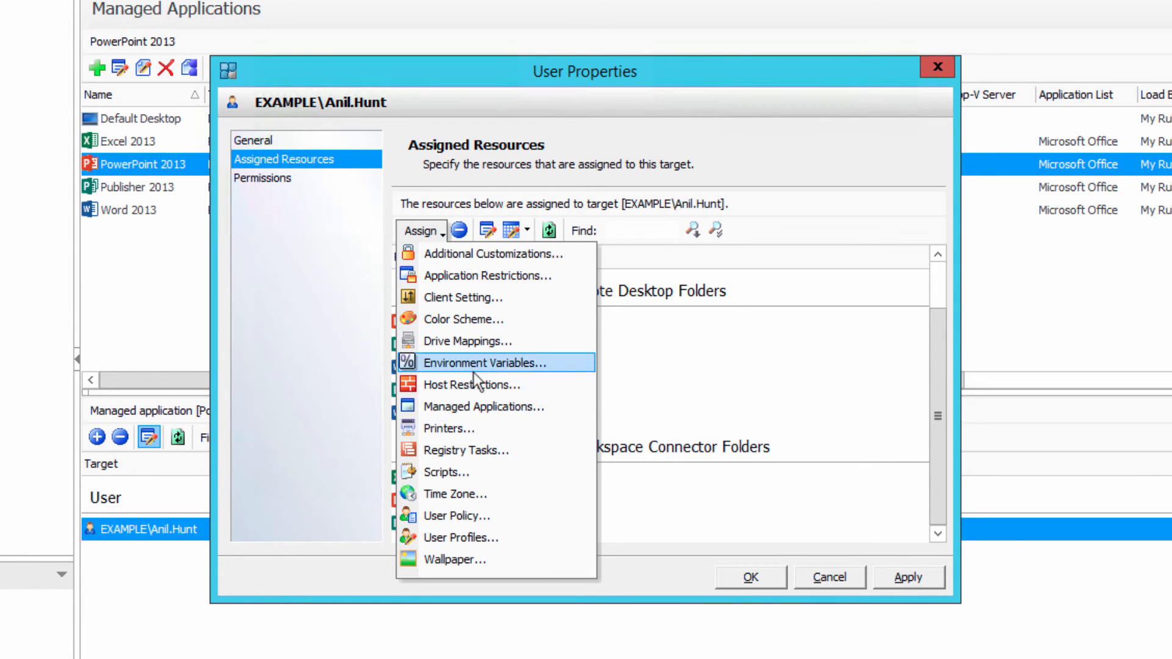
pyautogui.click(498, 405)
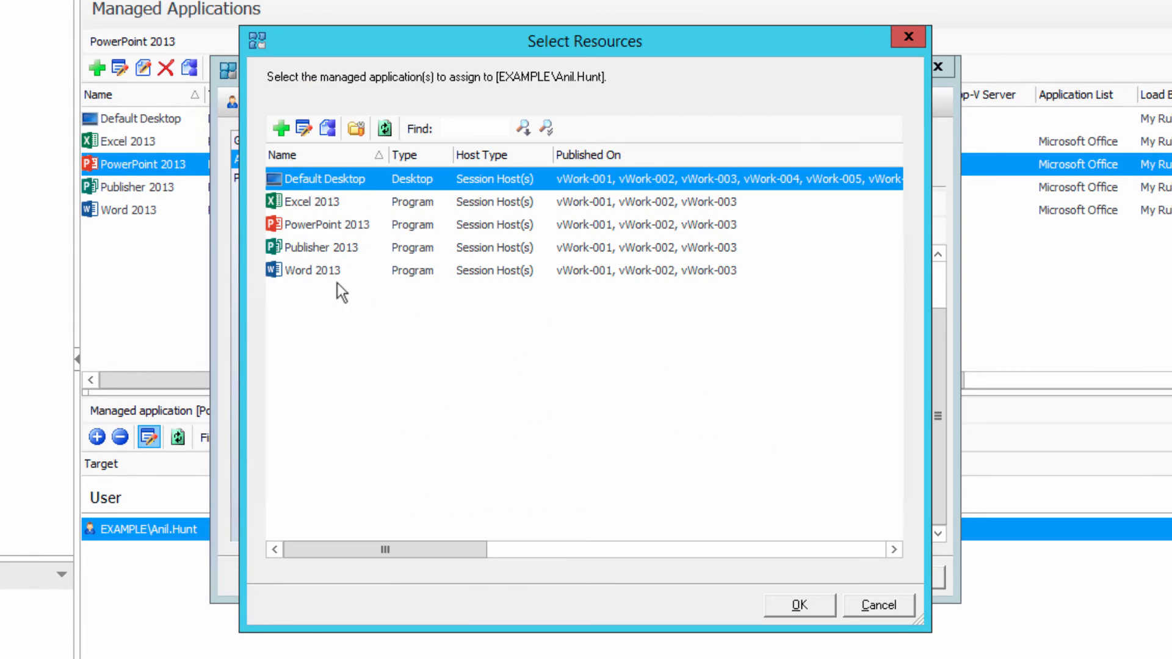
pyautogui.click(312, 272)
pyautogui.click(801, 606)
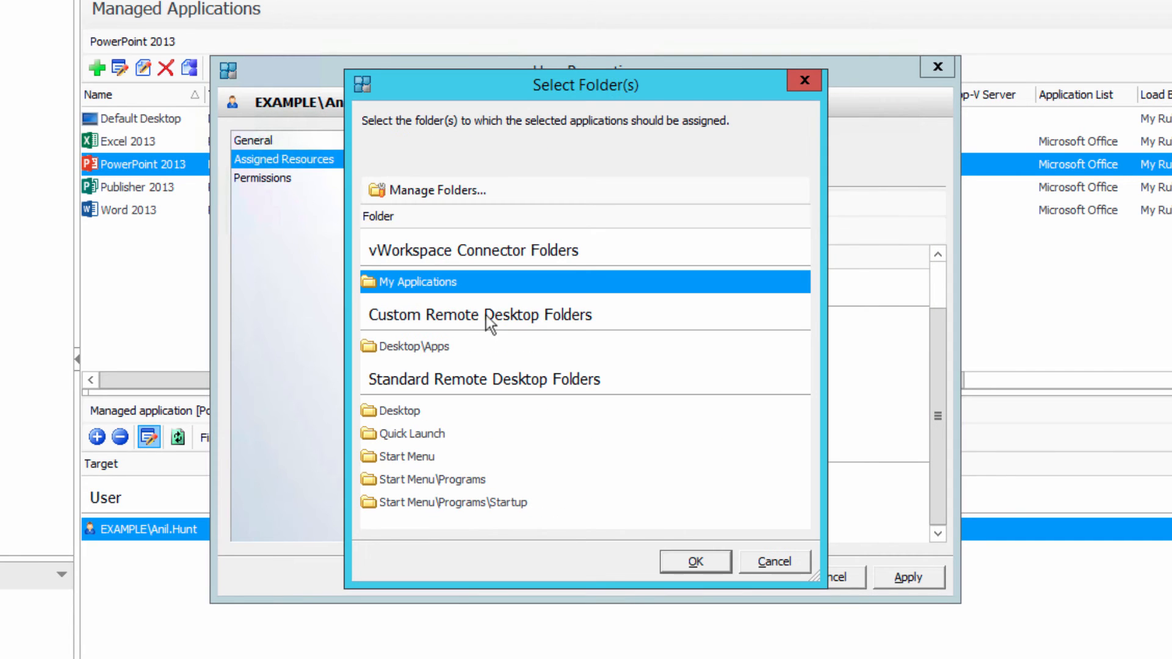
pyautogui.click(695, 561)
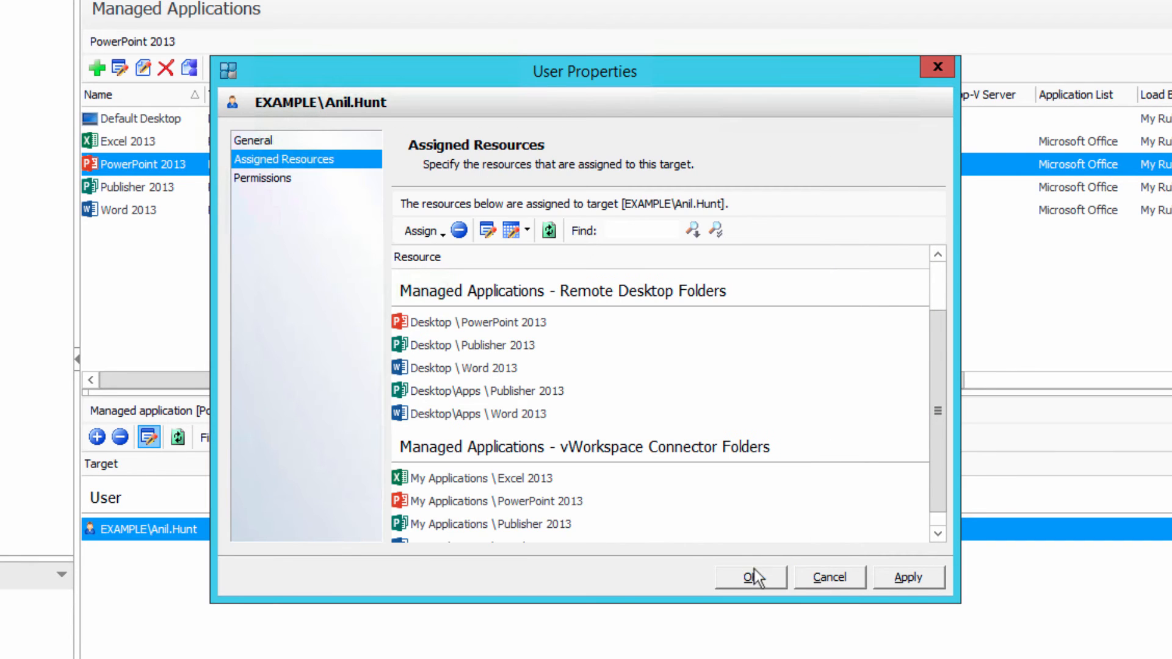
pyautogui.click(911, 577)
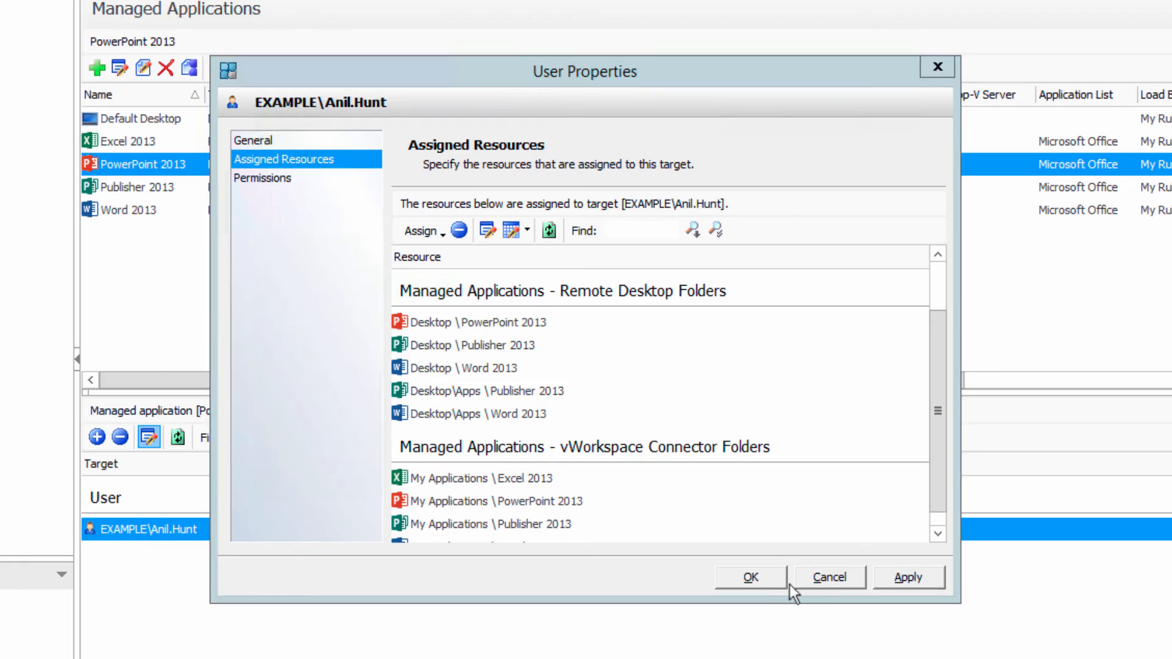
pyautogui.click(757, 579)
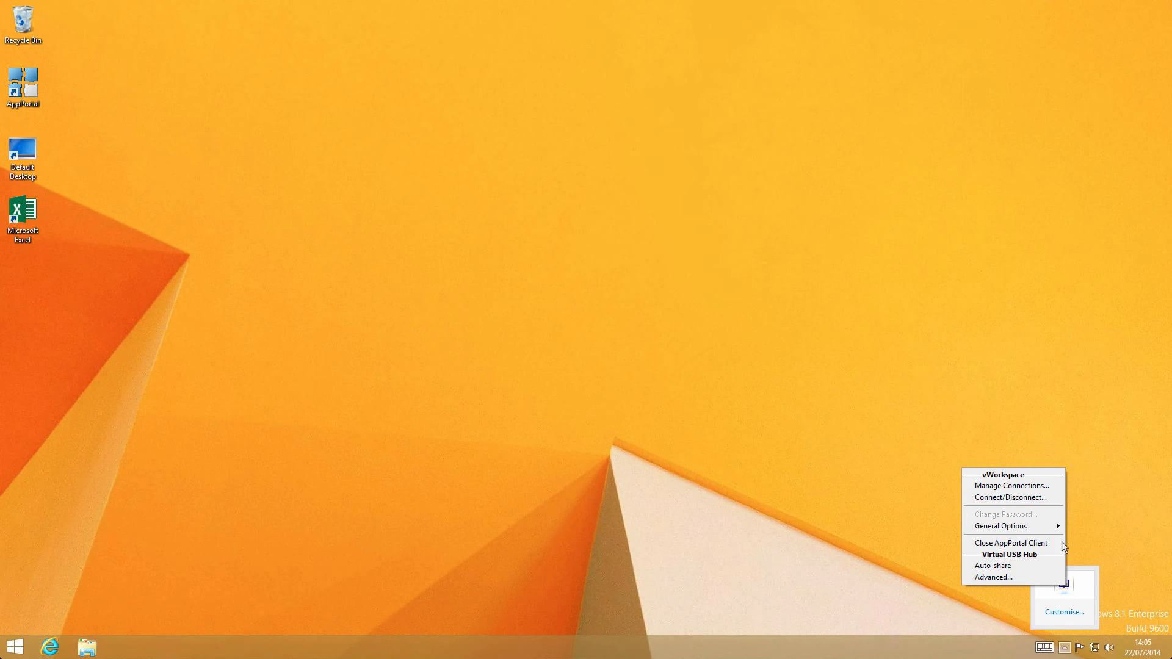
# - On the Windows 8.1 client, refresh the desktop integrations for vWorkspace Farm and view the list of existing shortcuts
pyautogui.click(1019, 497)
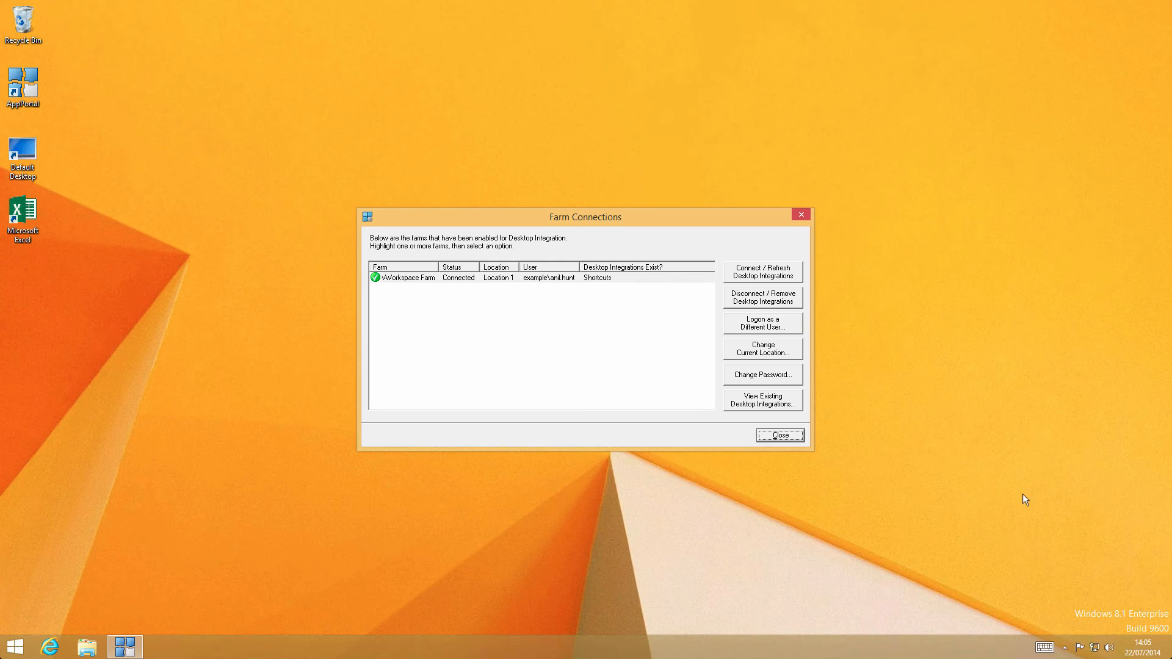
pyautogui.click(757, 277)
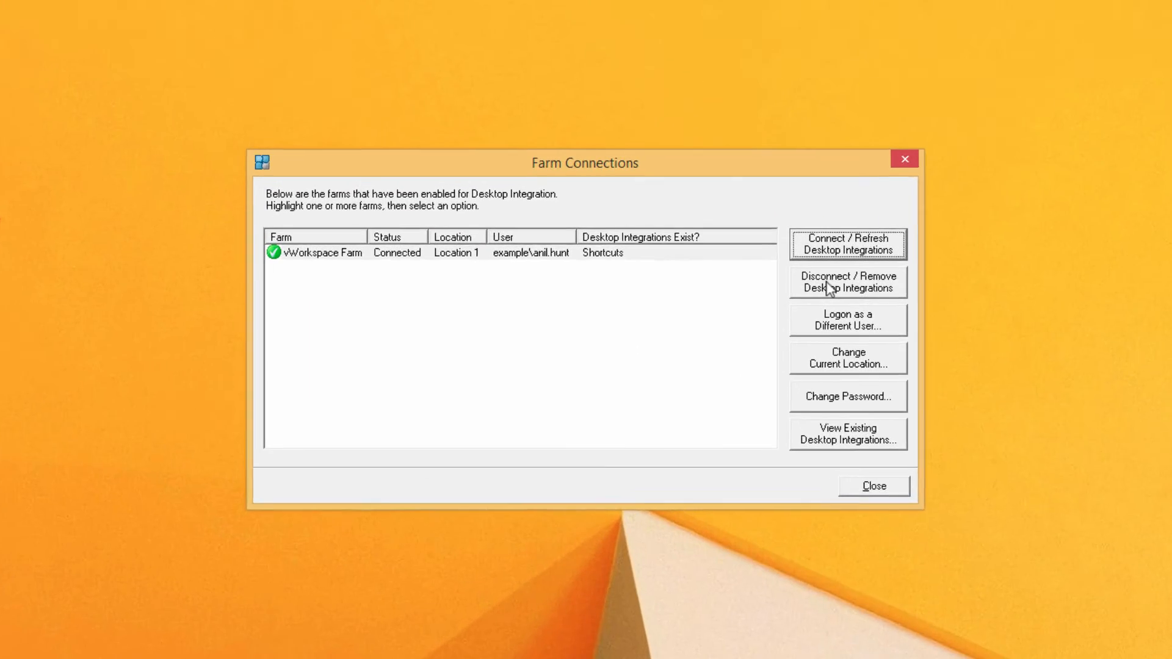
pyautogui.click(874, 476)
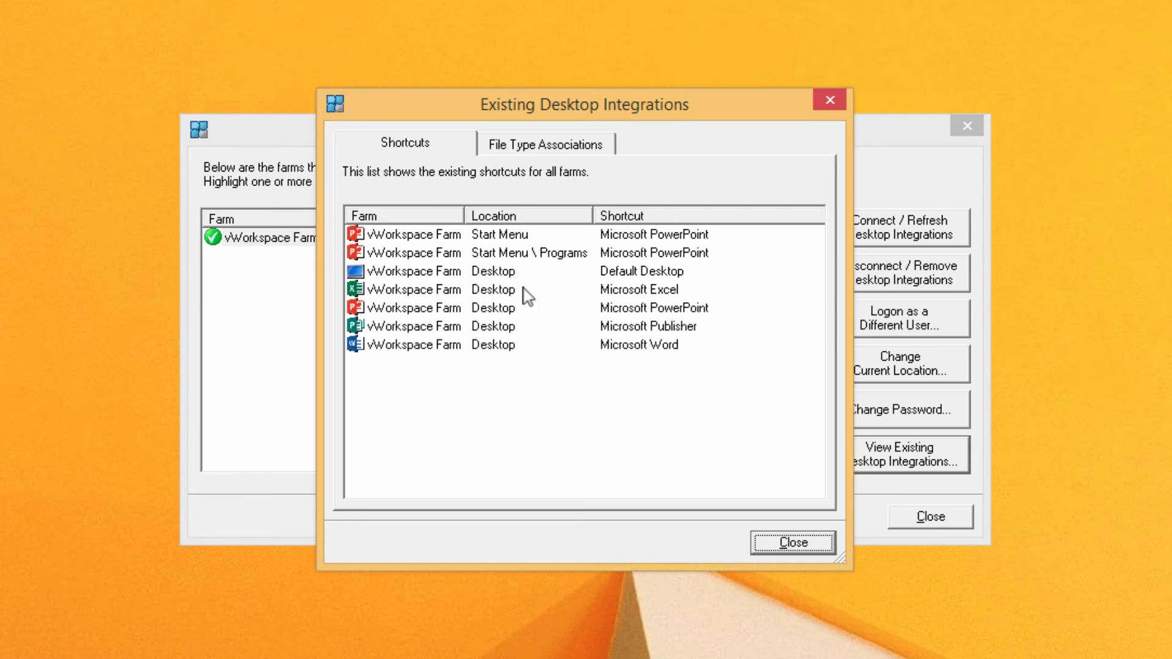
# - Launch Microsoft PowerPoint from the Remote Applications group in the Start screen's apps list
pyautogui.click(519, 252)
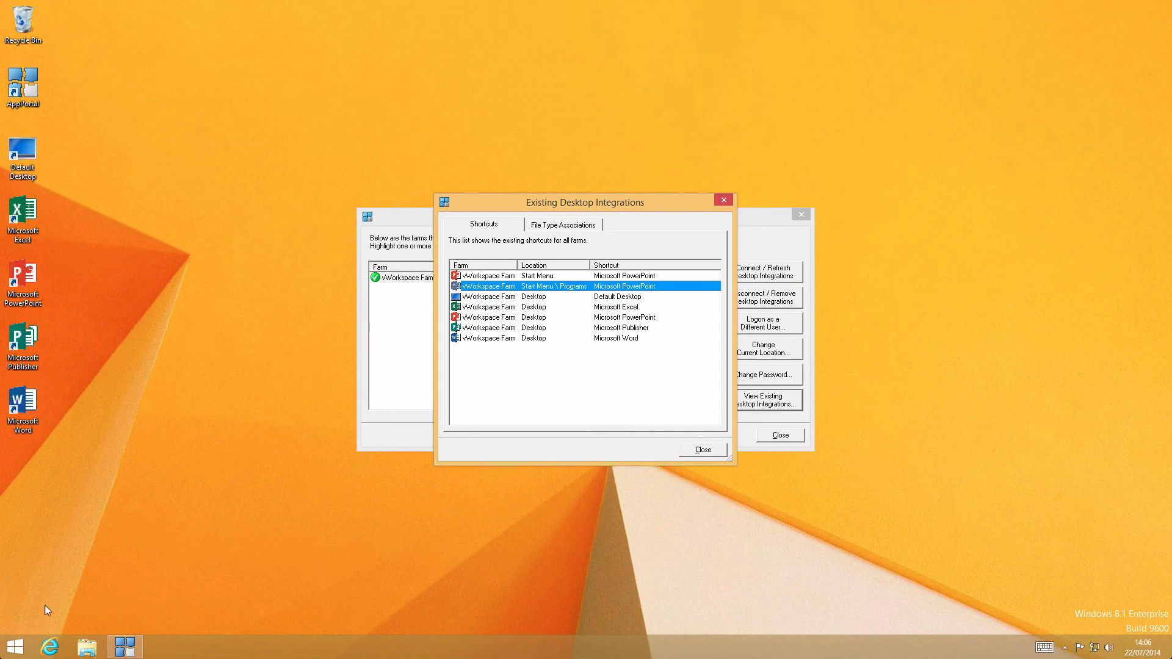
pyautogui.click(15, 649)
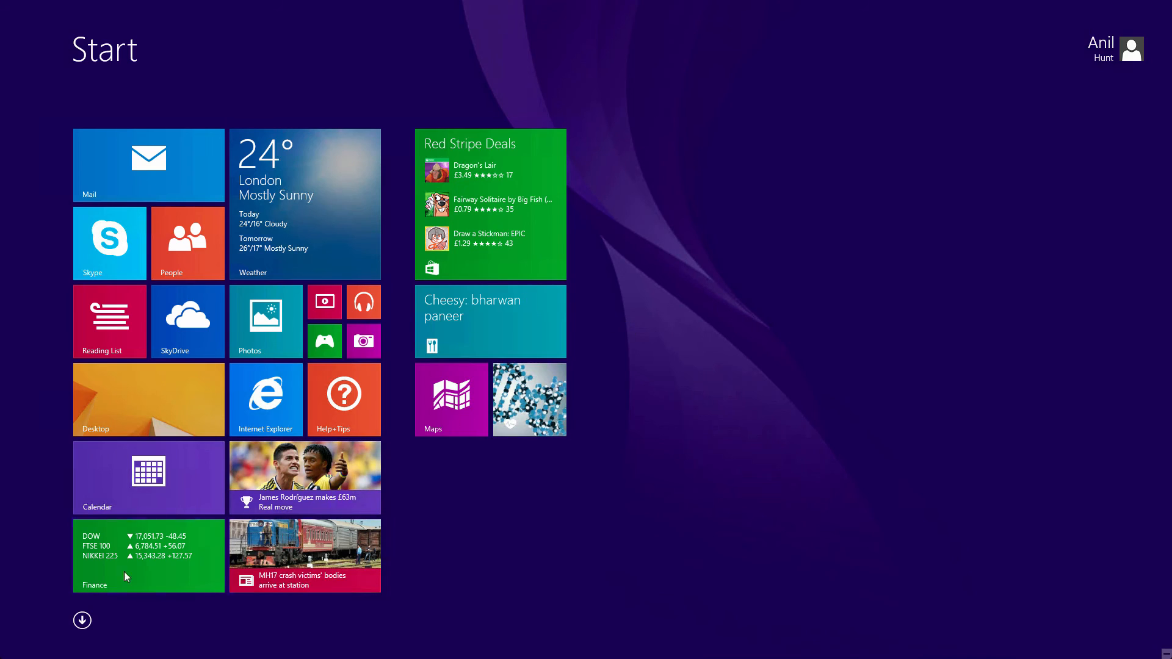
pyautogui.click(82, 620)
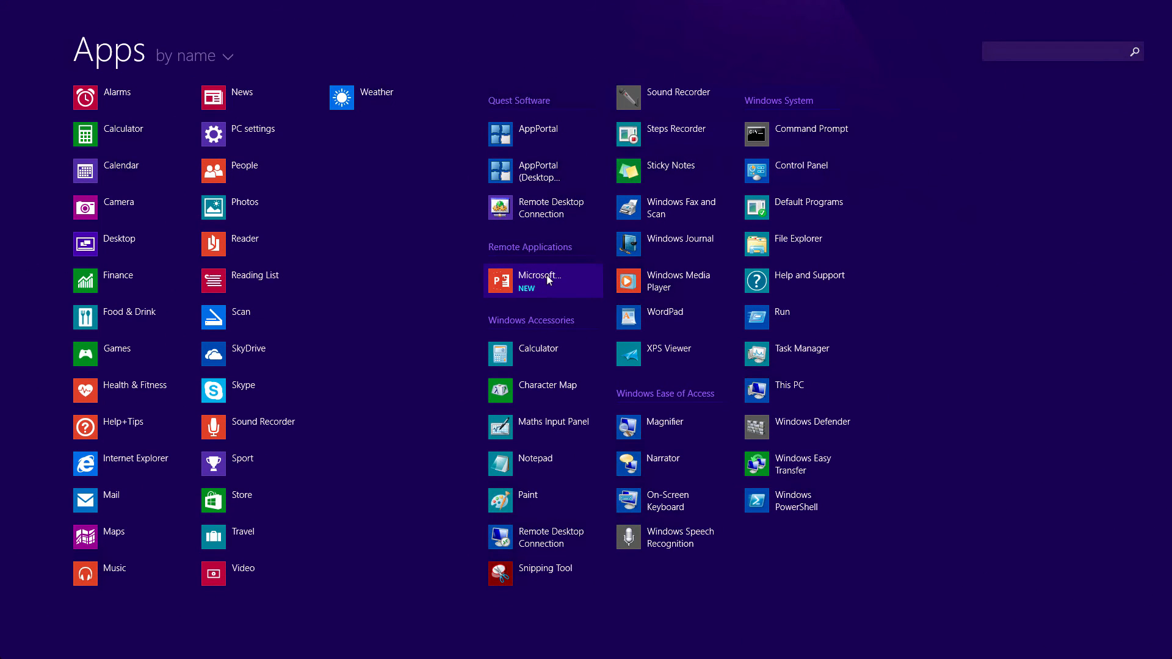
pyautogui.click(549, 280)
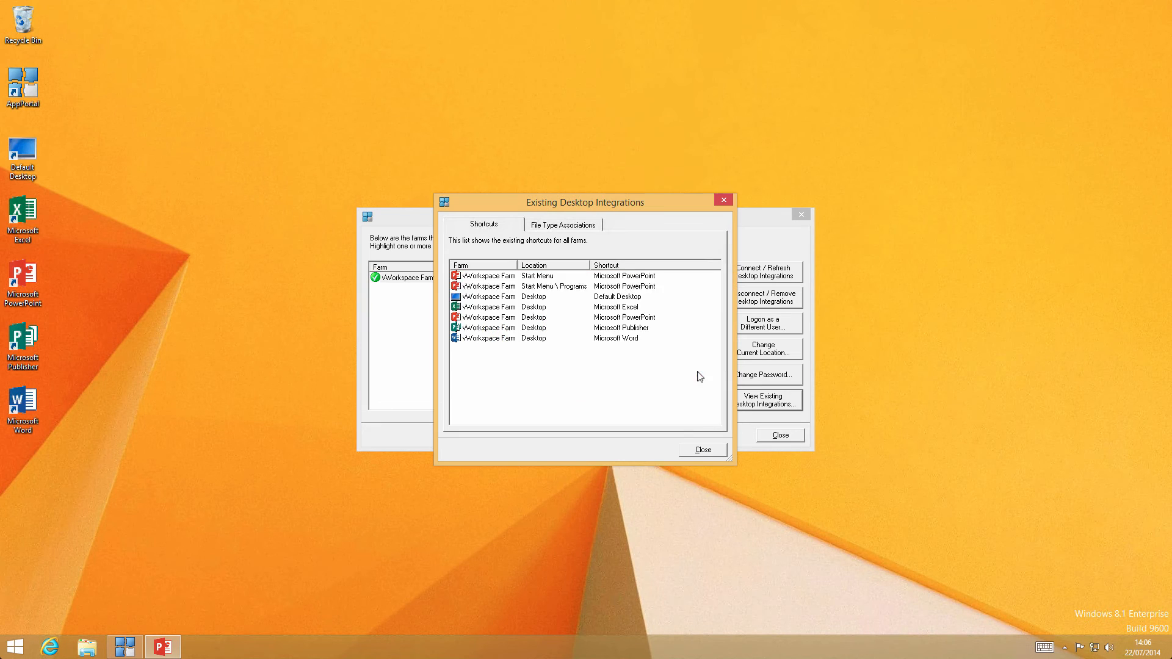
# - Close the list of existing desktop integrations and the farm connection window behind it
pyautogui.click(698, 375)
pyautogui.click(694, 455)
pyautogui.click(781, 435)
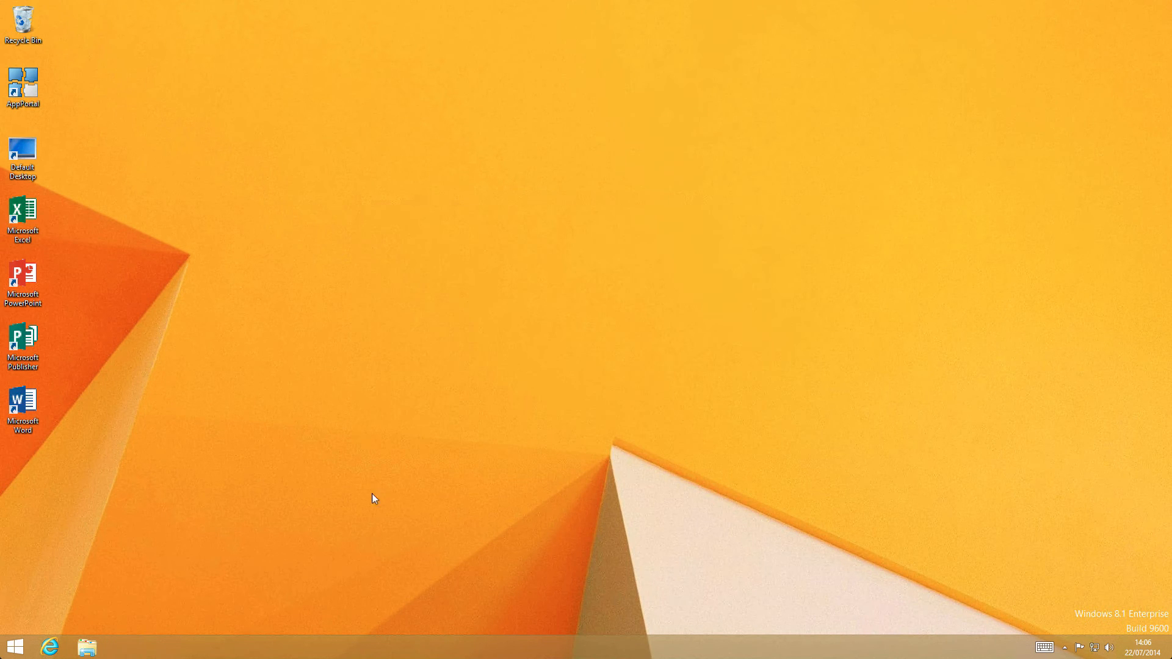
# - Pin the Microsoft PowerPoint remote application to the Start screen and return to the Start tiles
pyautogui.click(13, 647)
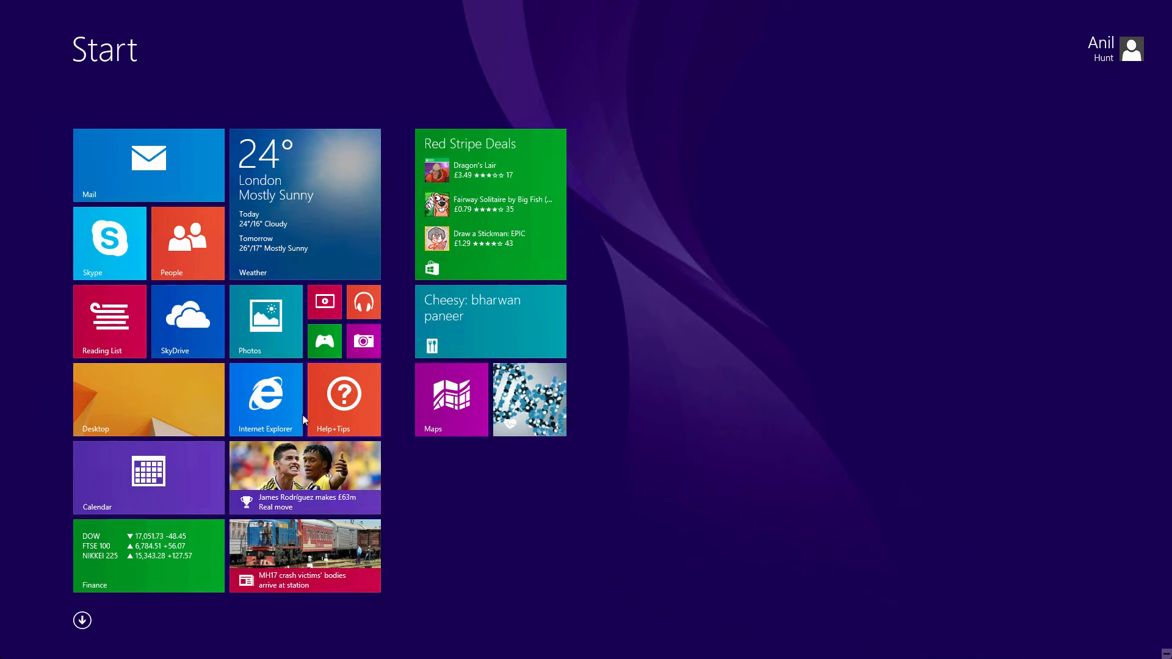
pyautogui.click(82, 621)
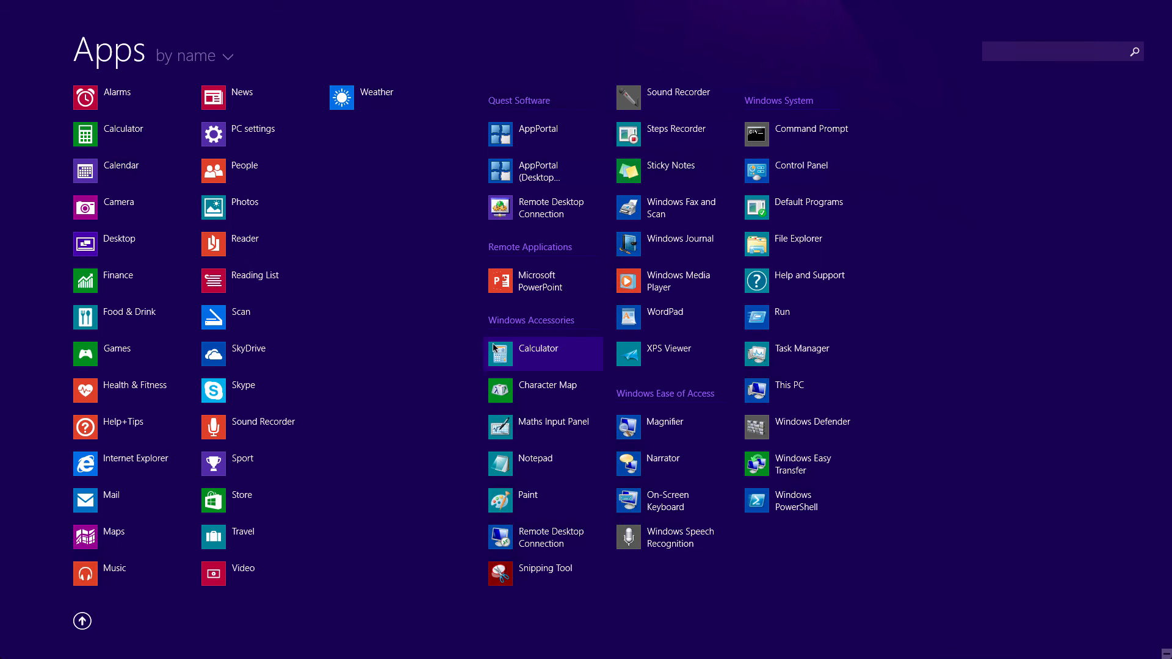
pyautogui.rightClick(512, 285)
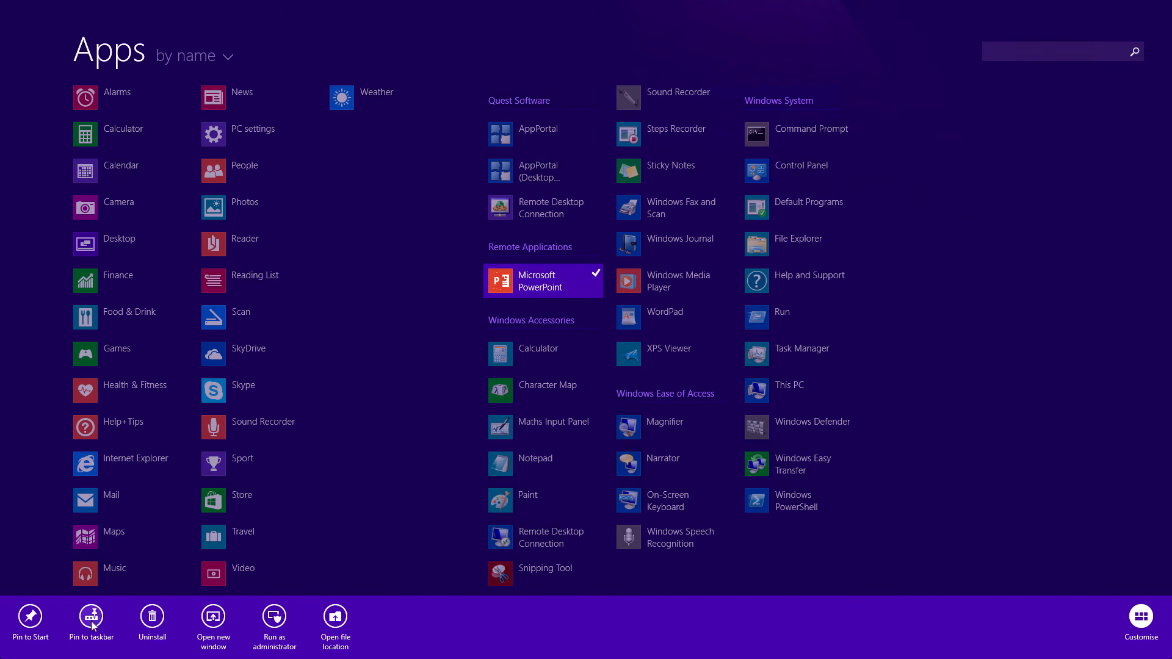
pyautogui.click(30, 618)
pyautogui.click(82, 621)
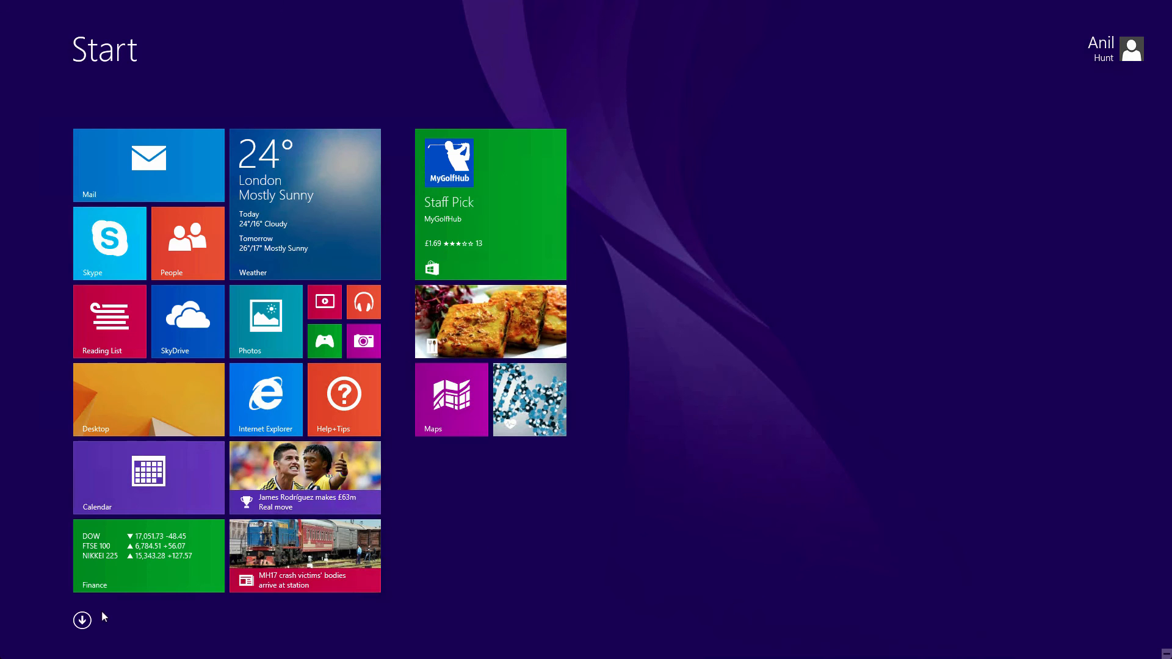
# - Launch Microsoft PowerPoint from its tile on the Start screen
pyautogui.click(175, 416)
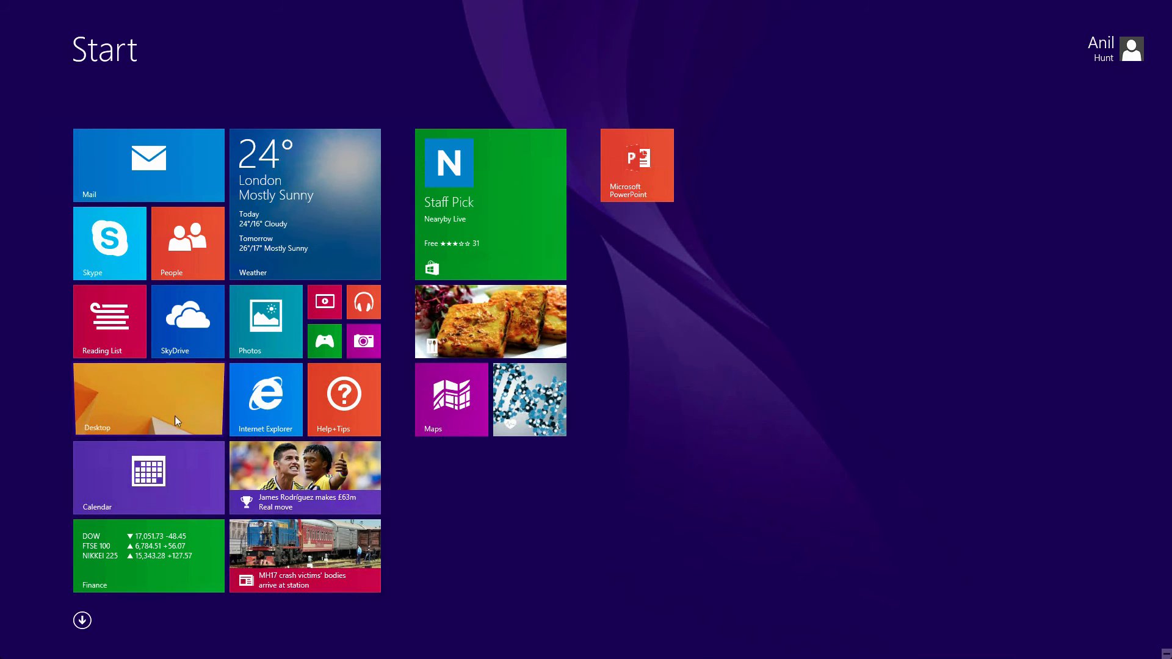
pyautogui.click(15, 645)
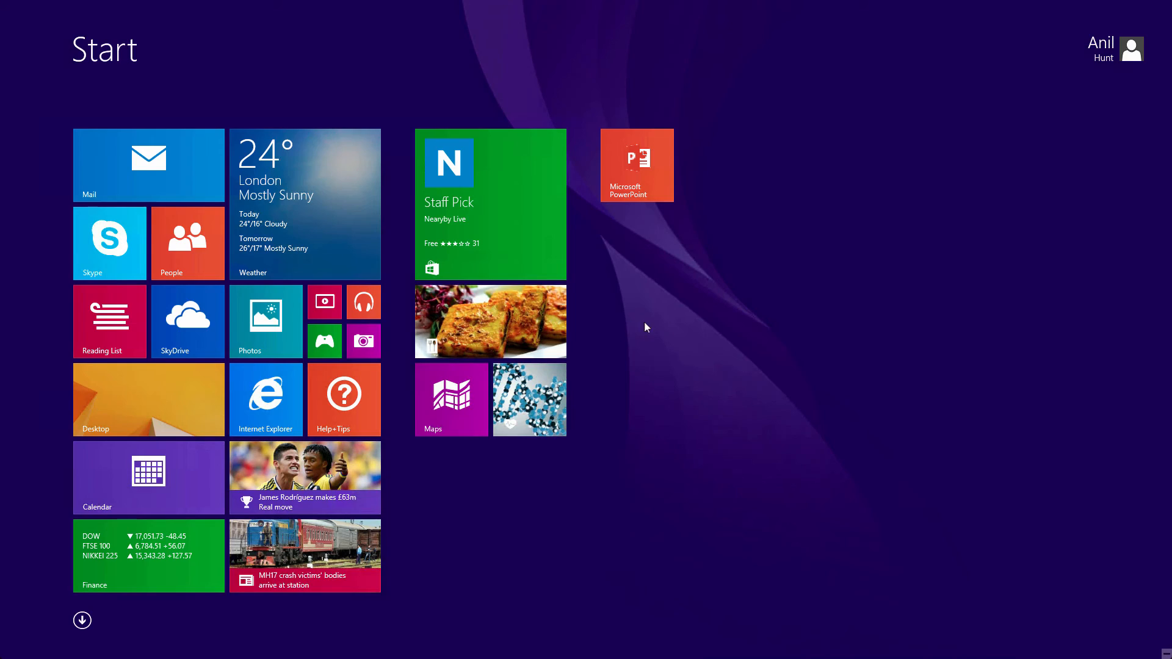
pyautogui.click(637, 156)
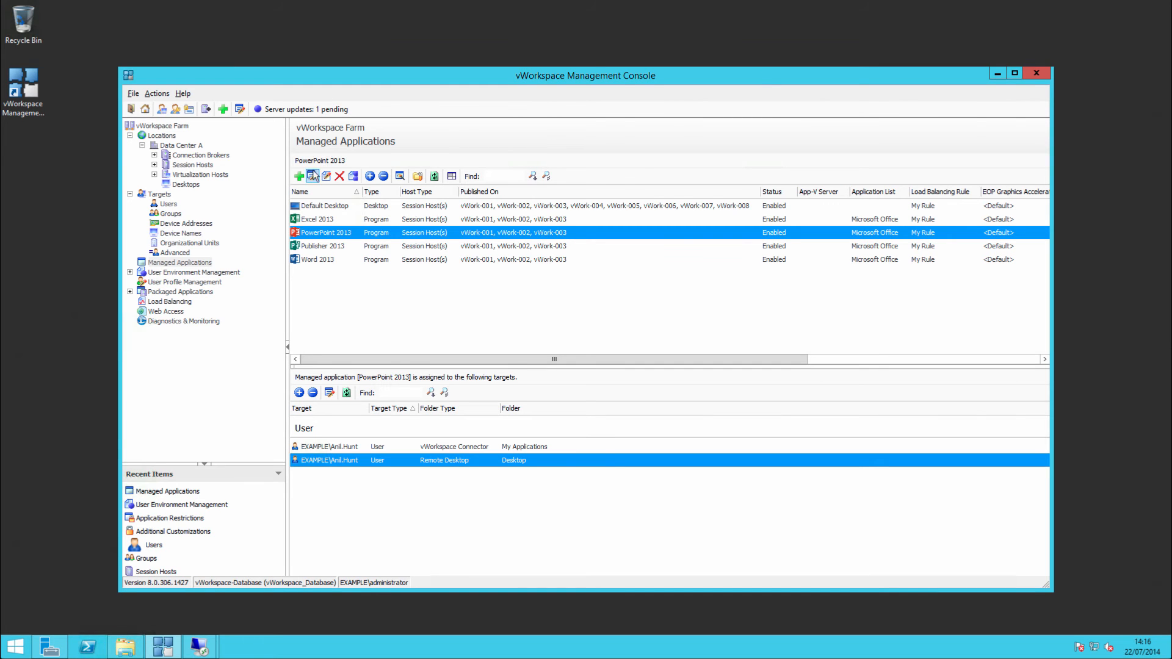
# - In the vWorkspace Management Console, create a new managed application named Notepad with the application type Program
pyautogui.click(299, 176)
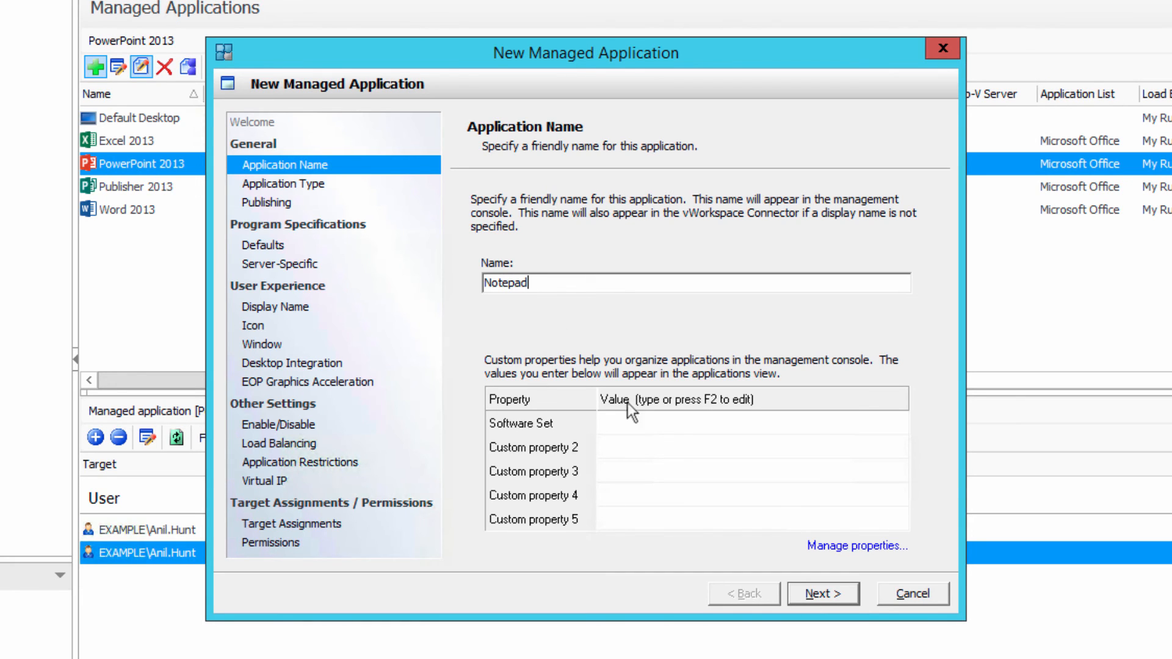
pyautogui.click(631, 422)
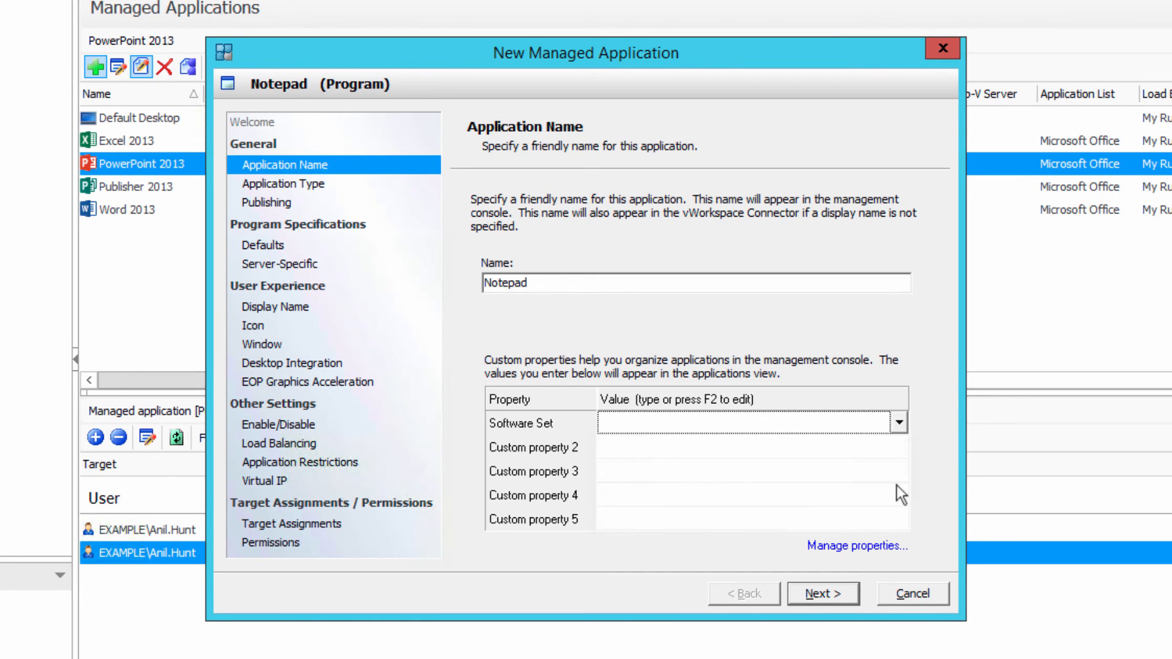
pyautogui.click(830, 592)
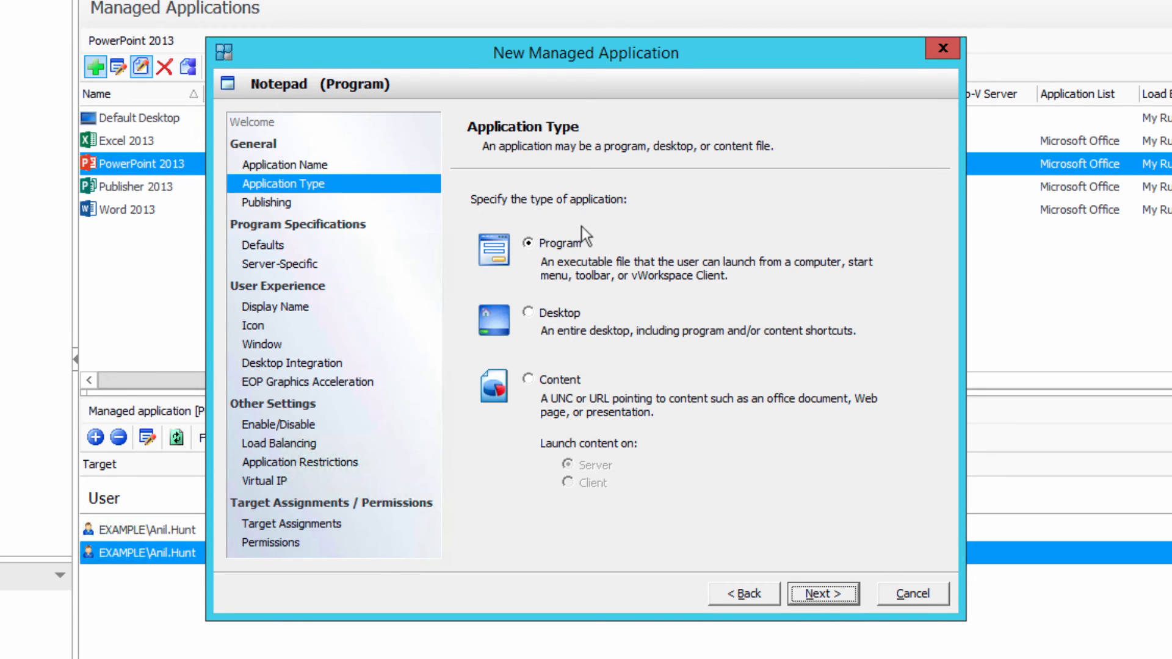
pyautogui.click(834, 585)
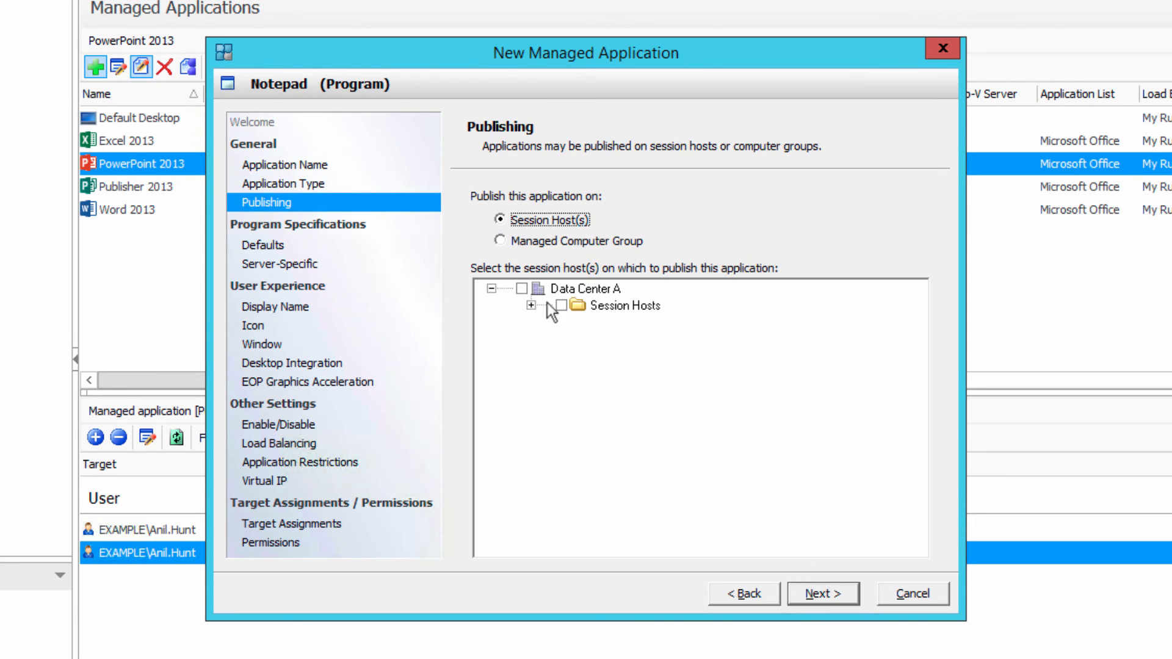
# - Publish the Notepad application on all session hosts in Data Center A
pyautogui.click(522, 289)
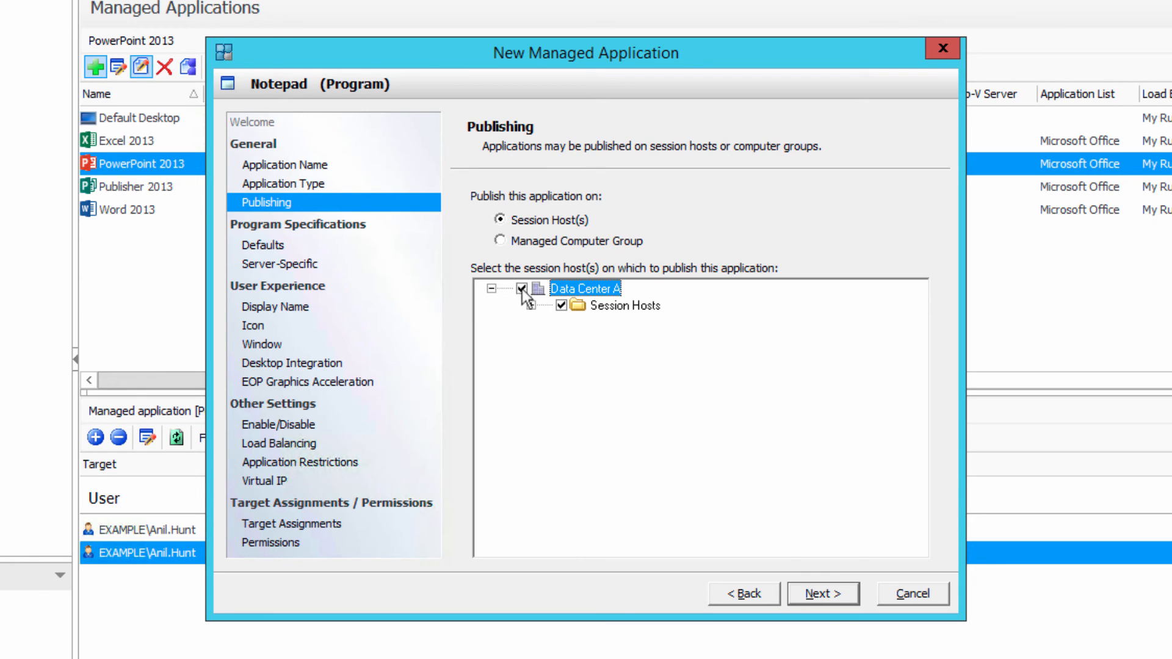
pyautogui.click(522, 288)
pyautogui.click(845, 603)
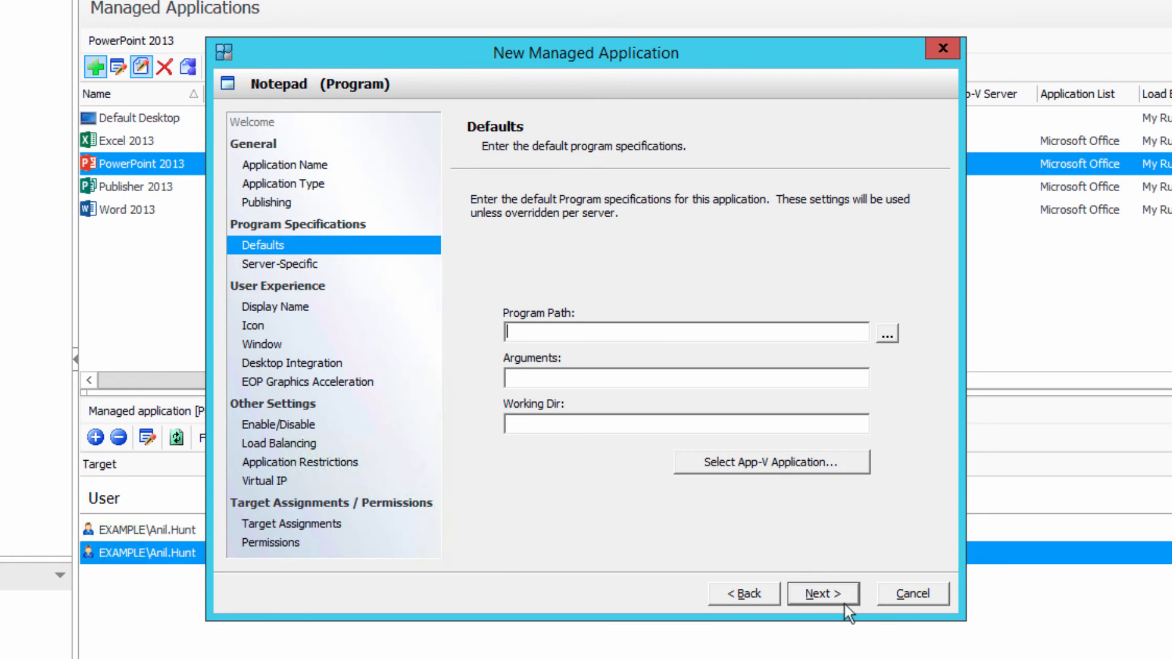
# - Set the default program path to c:\windows\system32\notepad.exe, leaving the arguments and working directory empty
pyautogui.write('c:\\windows\\system32.e')
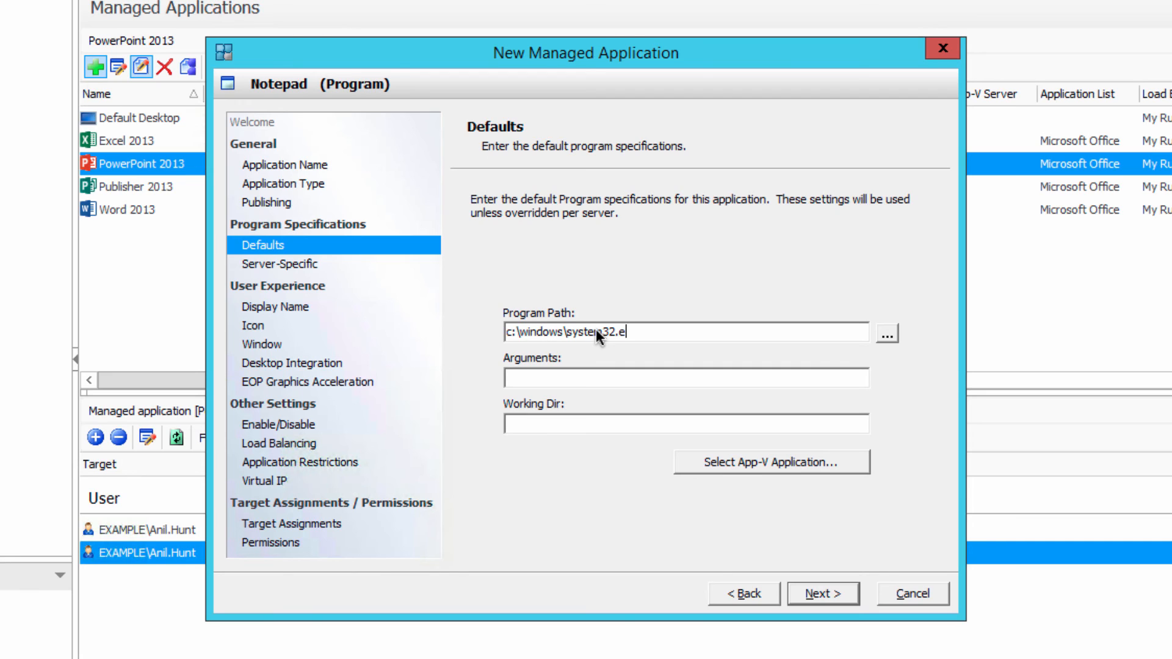
pyautogui.press('BackSpace')
pyautogui.press('BackSpace')
pyautogui.write('\\notepd.exe')
pyautogui.press('Left')
pyautogui.press('Left')
pyautogui.press('Left')
pyautogui.press('Left')
pyautogui.write('a')
pyautogui.click(667, 423)
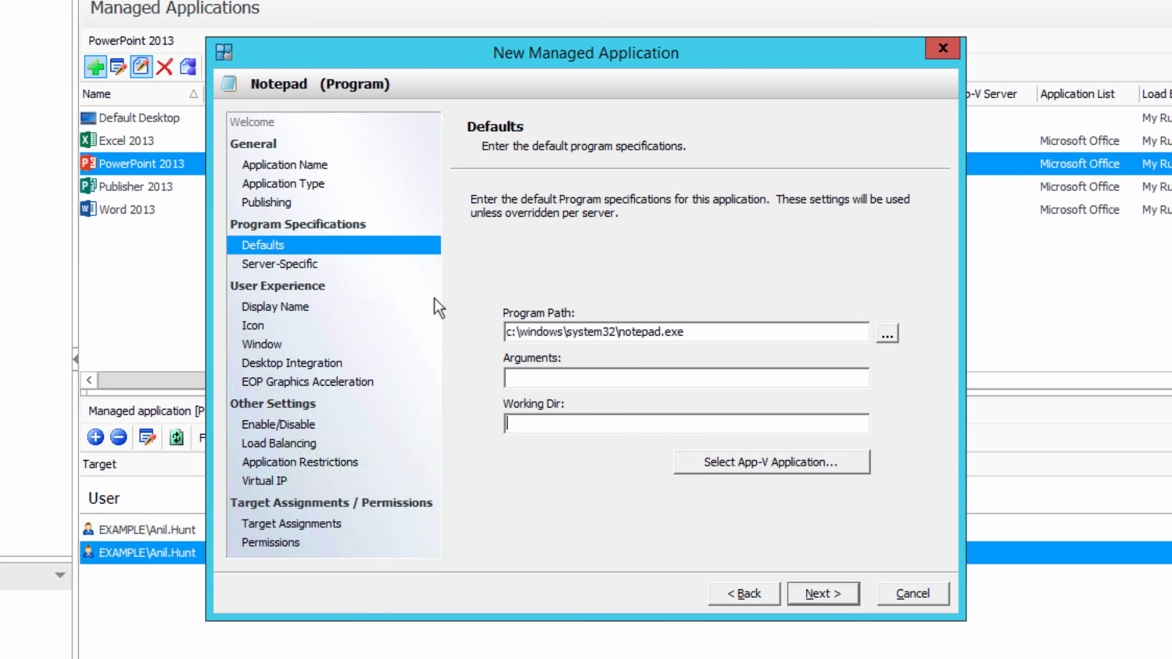
# - Keep the default specifications for server vWork-001 and enter Notepad as the application's display name
pyautogui.click(312, 265)
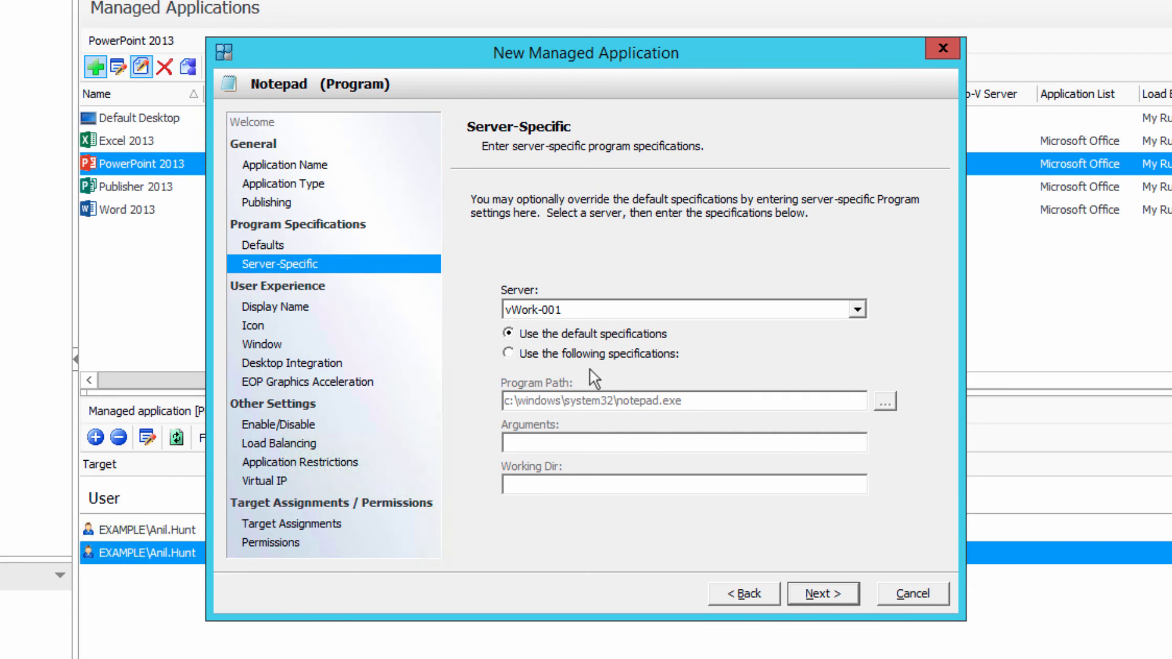
pyautogui.click(257, 307)
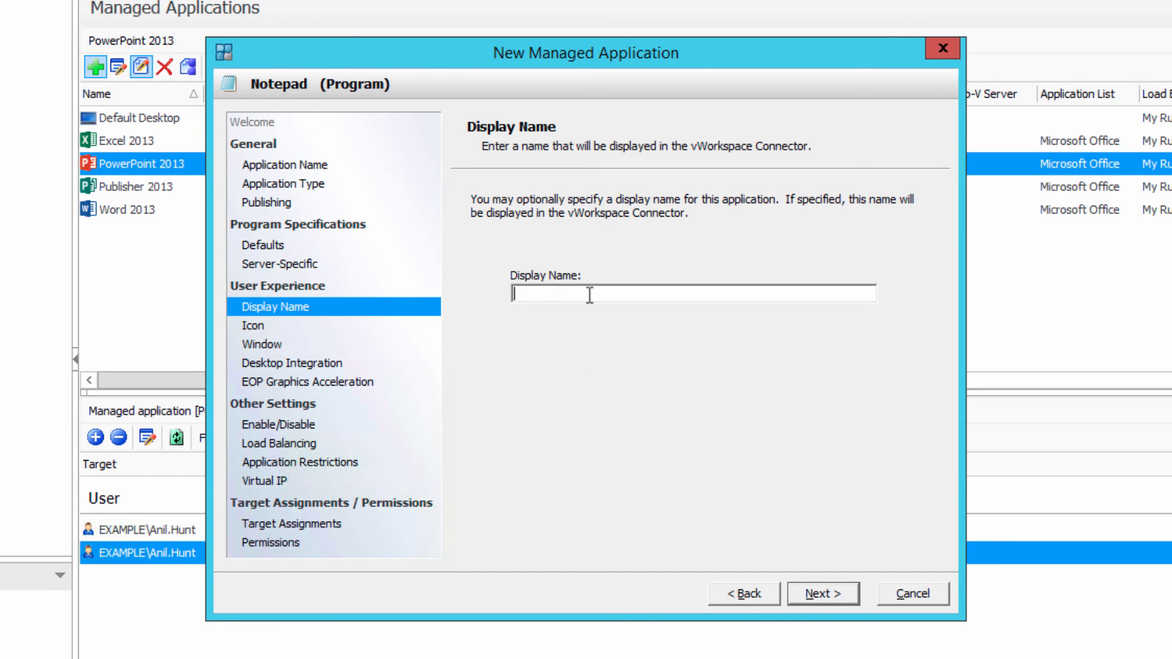
pyautogui.write('Notepad from Server')
# - Keep the default icon and window options, and allow desktop-integrated shortcuts on the Desktop and in the Start Menu
pyautogui.click(316, 327)
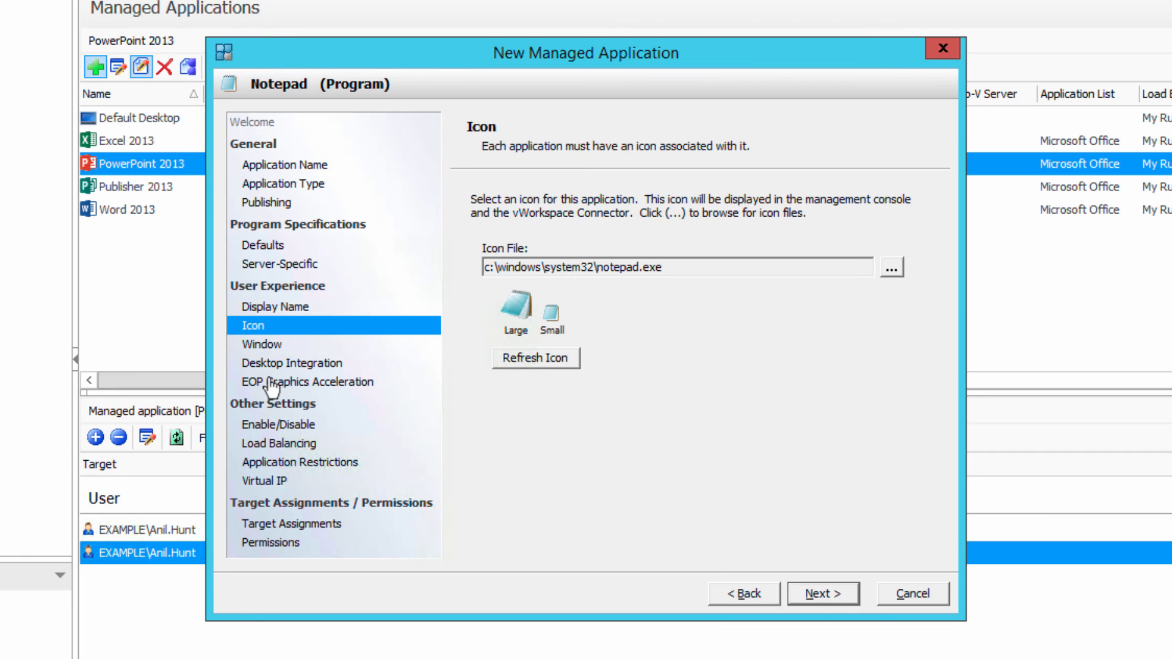
pyautogui.click(271, 349)
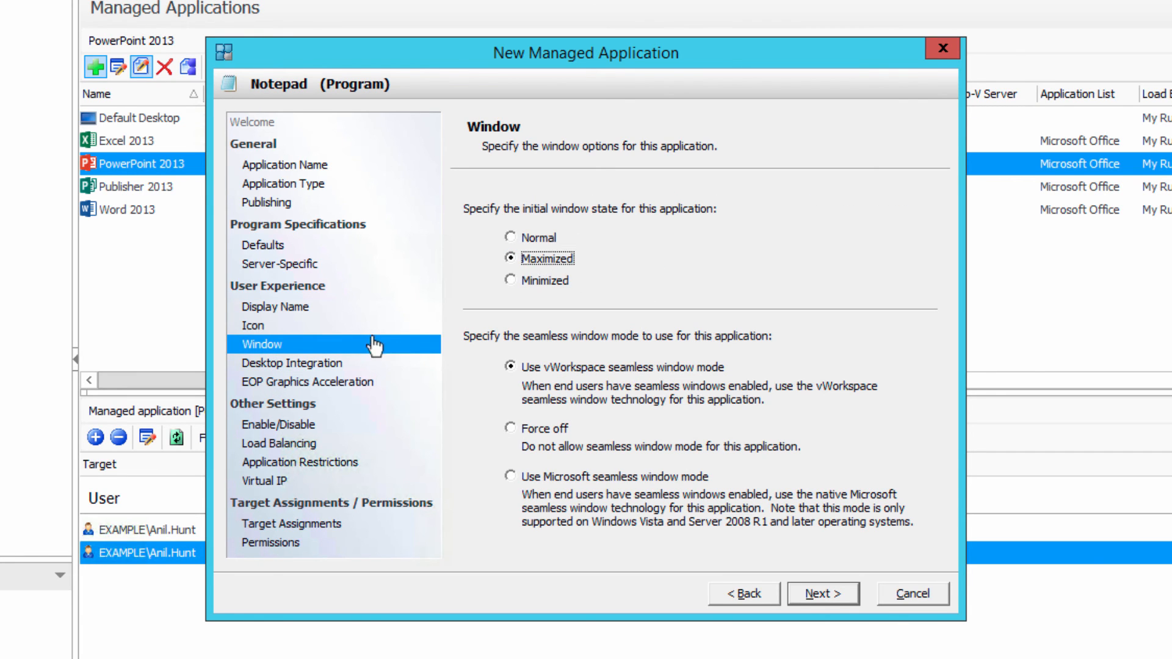
pyautogui.click(268, 364)
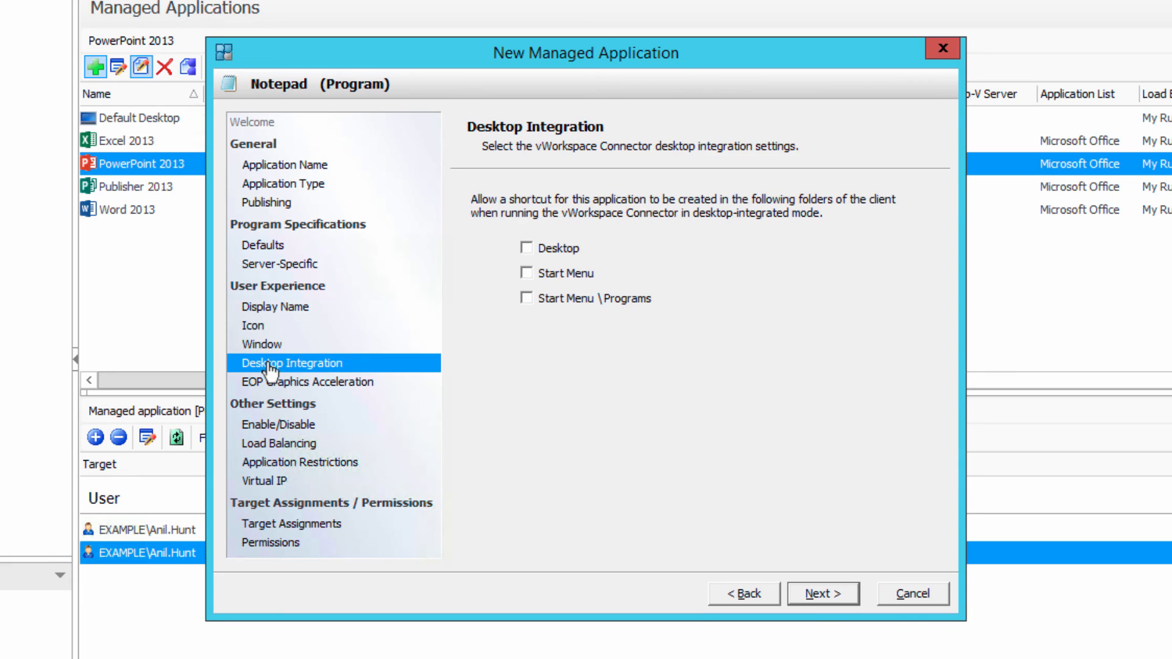
pyautogui.click(534, 249)
pyautogui.click(534, 277)
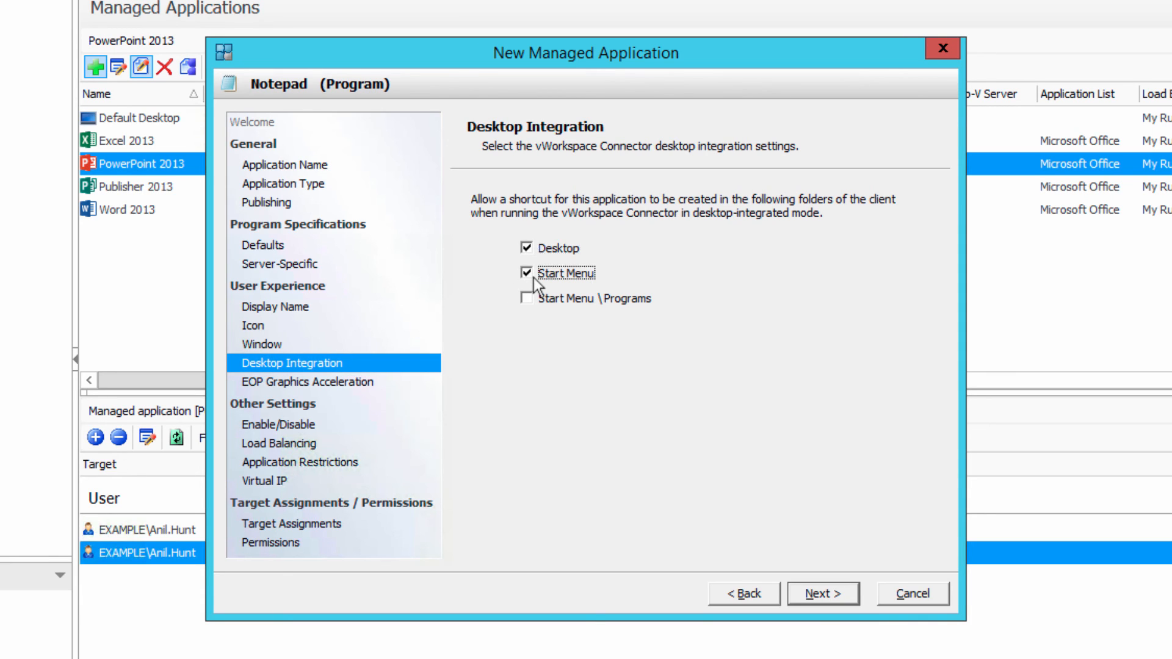
# - Leave the application enabled and assign it the custom load balancing rule My Rule
pyautogui.click(322, 386)
pyautogui.click(284, 426)
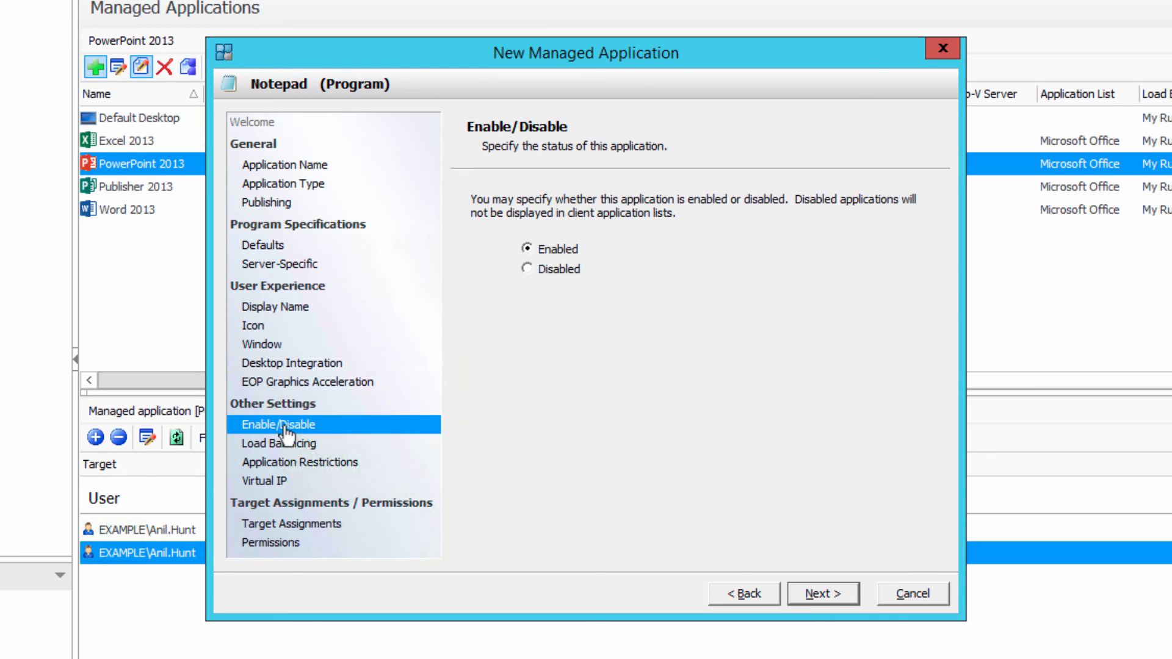
pyautogui.click(338, 443)
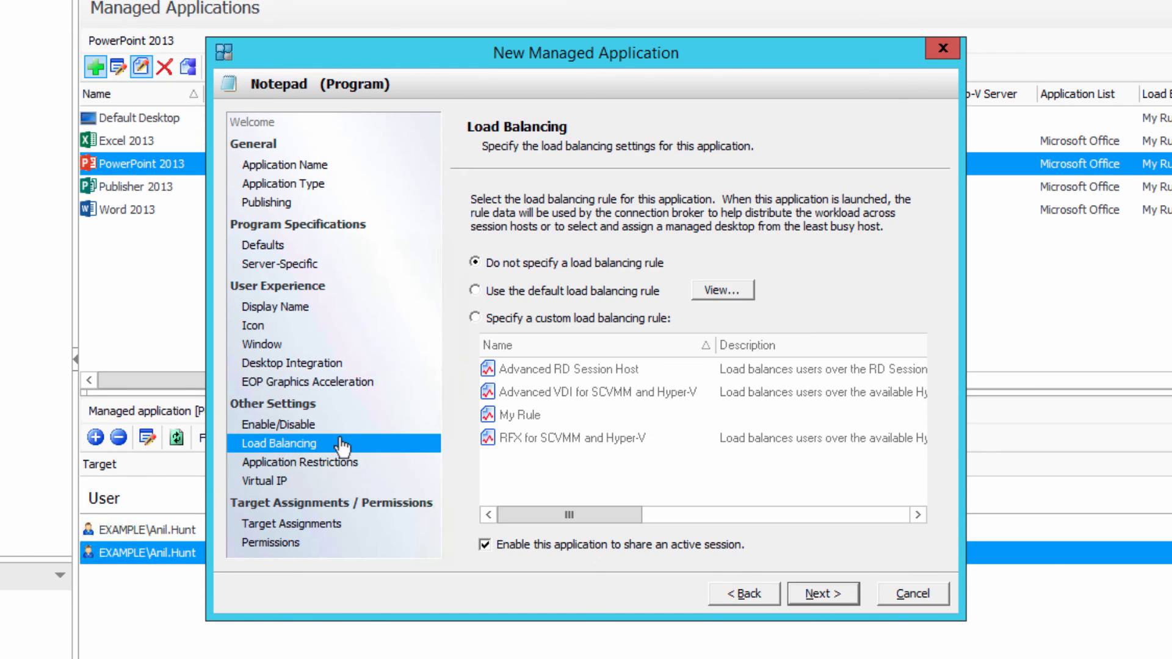
pyautogui.click(509, 319)
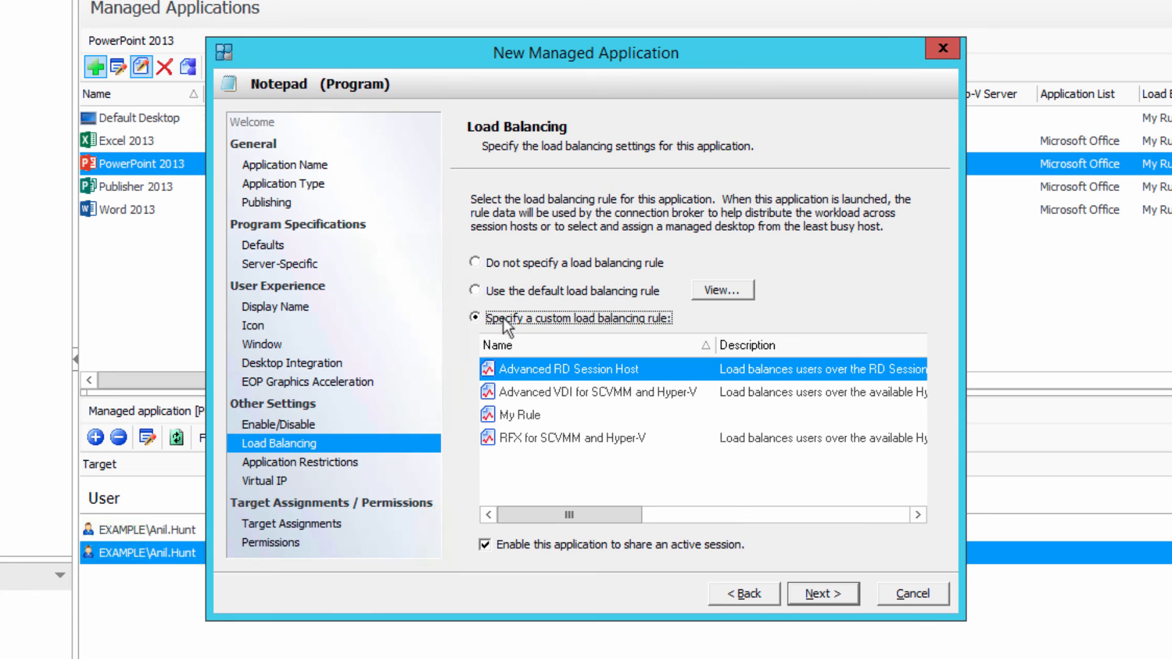
pyautogui.click(505, 416)
# - Leave application restrictions and Virtual IP unset, assign Notepad to the user in the My Applications connector folder, and continue to the permissions
pyautogui.click(334, 464)
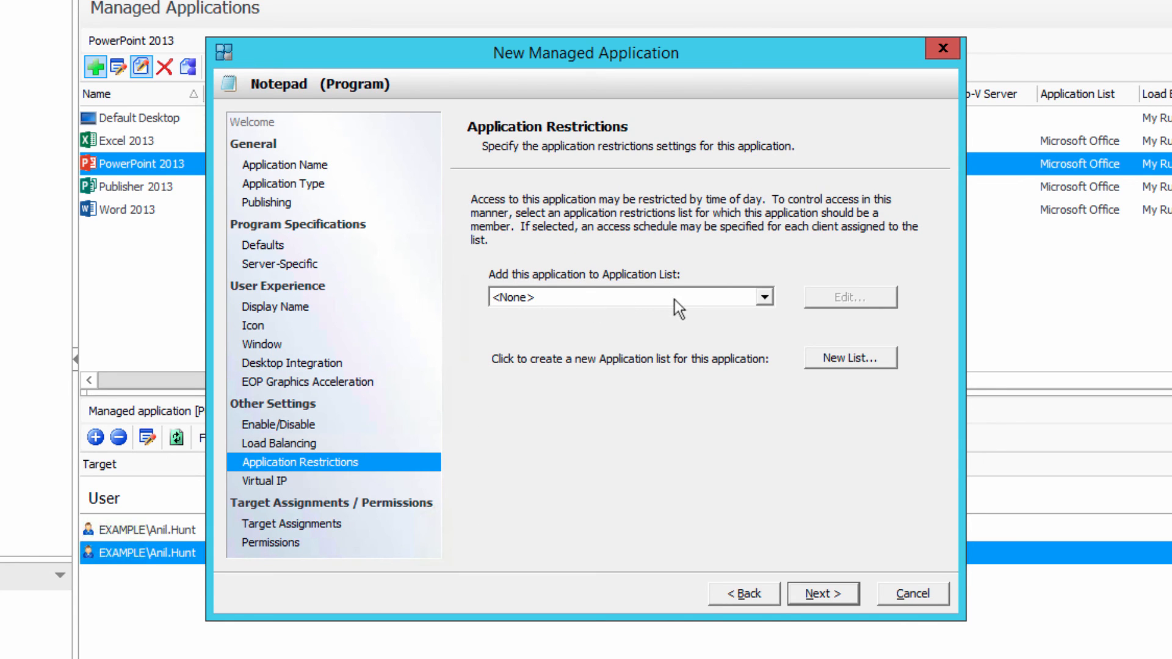
pyautogui.click(268, 484)
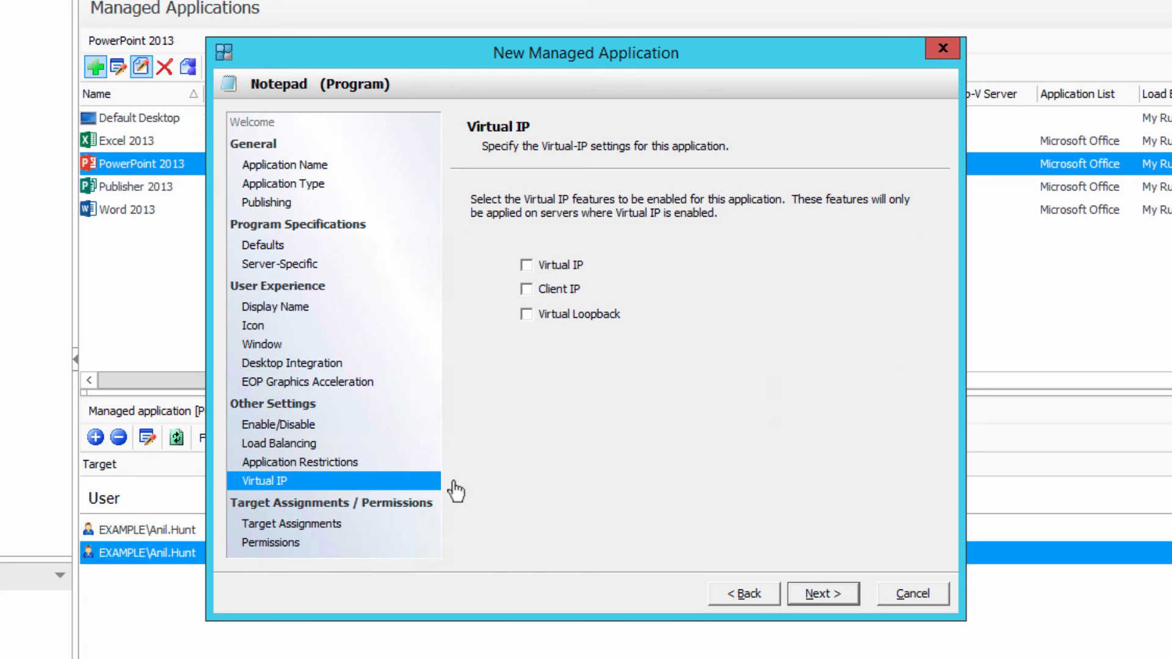
pyautogui.click(328, 525)
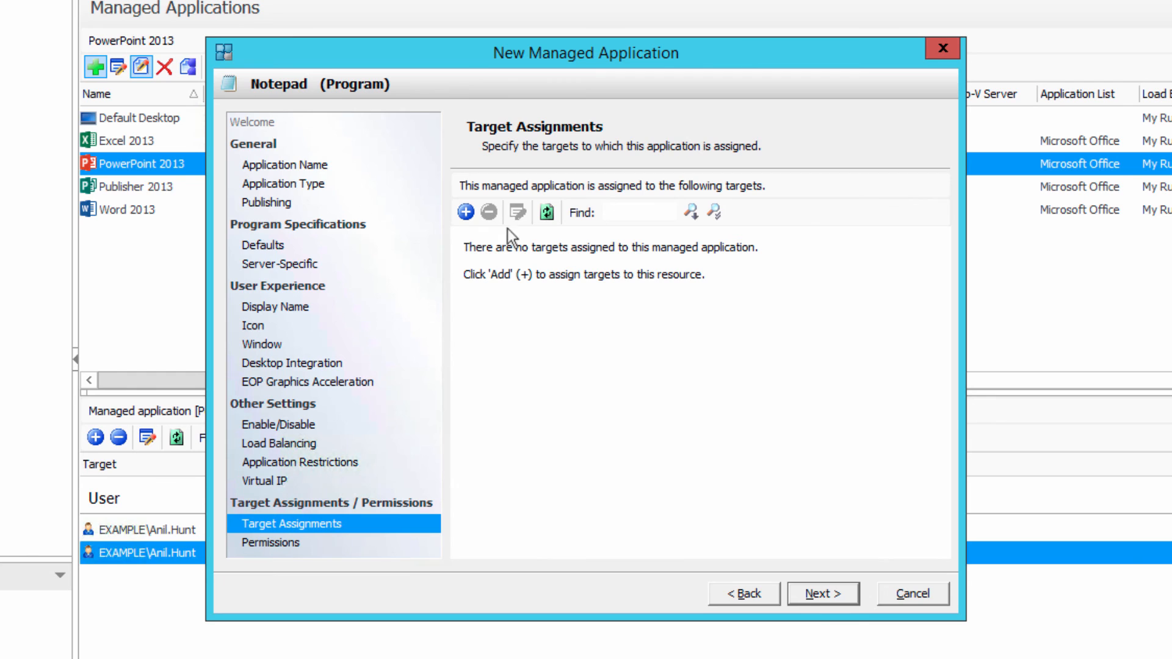
pyautogui.click(463, 214)
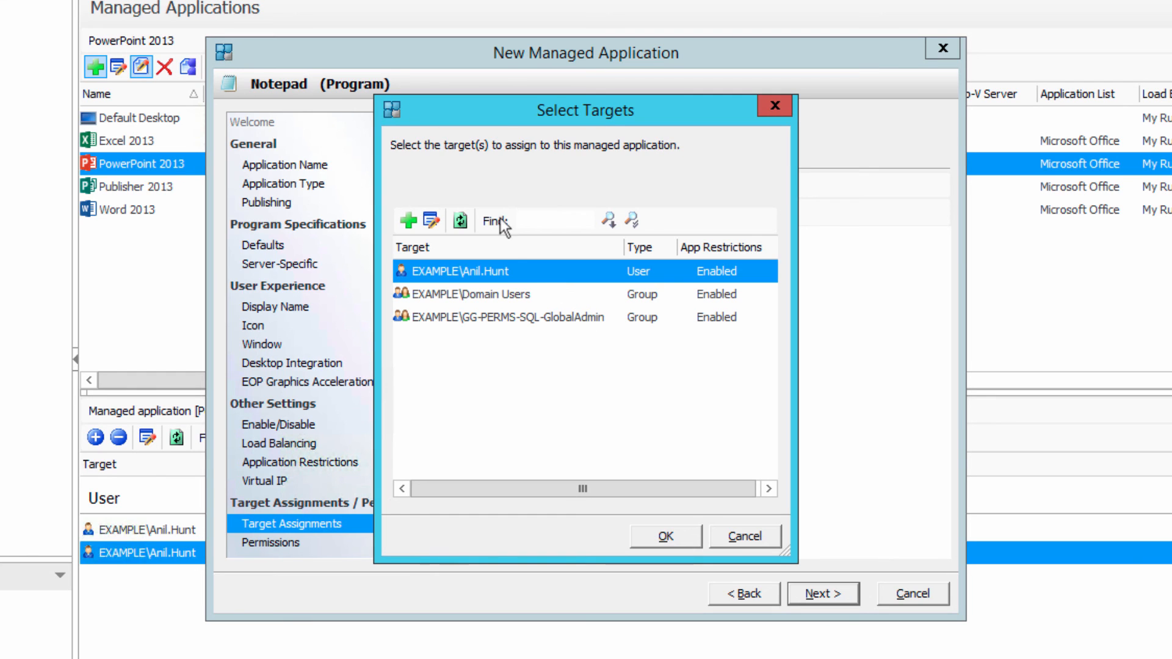
pyautogui.doubleClick(432, 273)
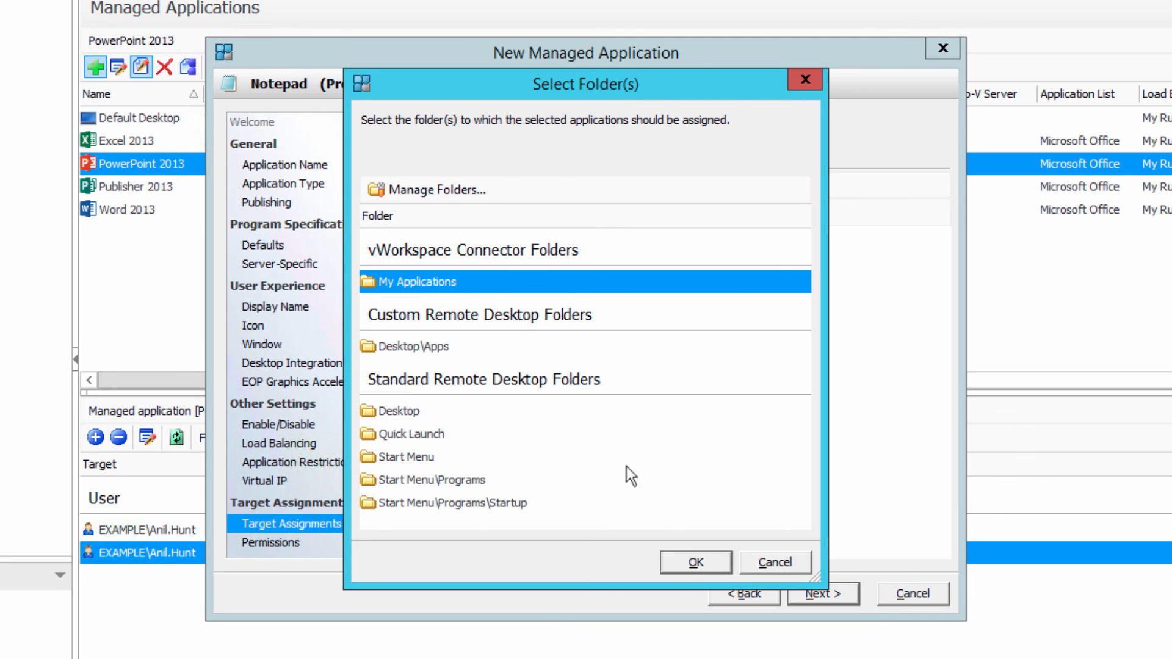
pyautogui.click(708, 568)
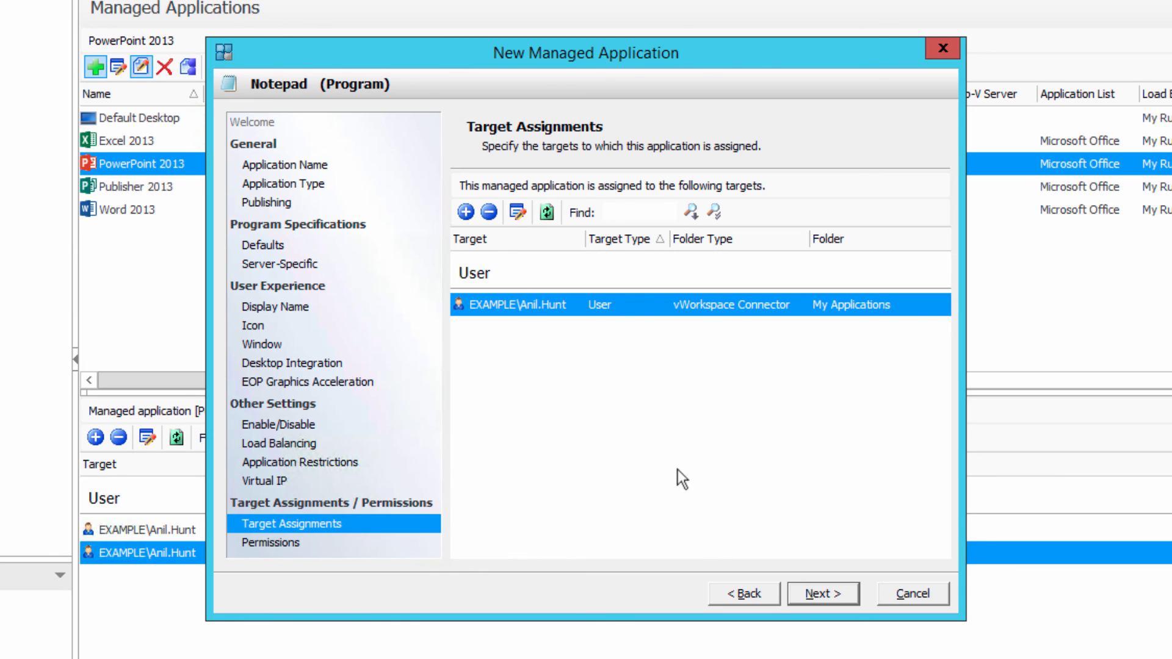
pyautogui.click(817, 593)
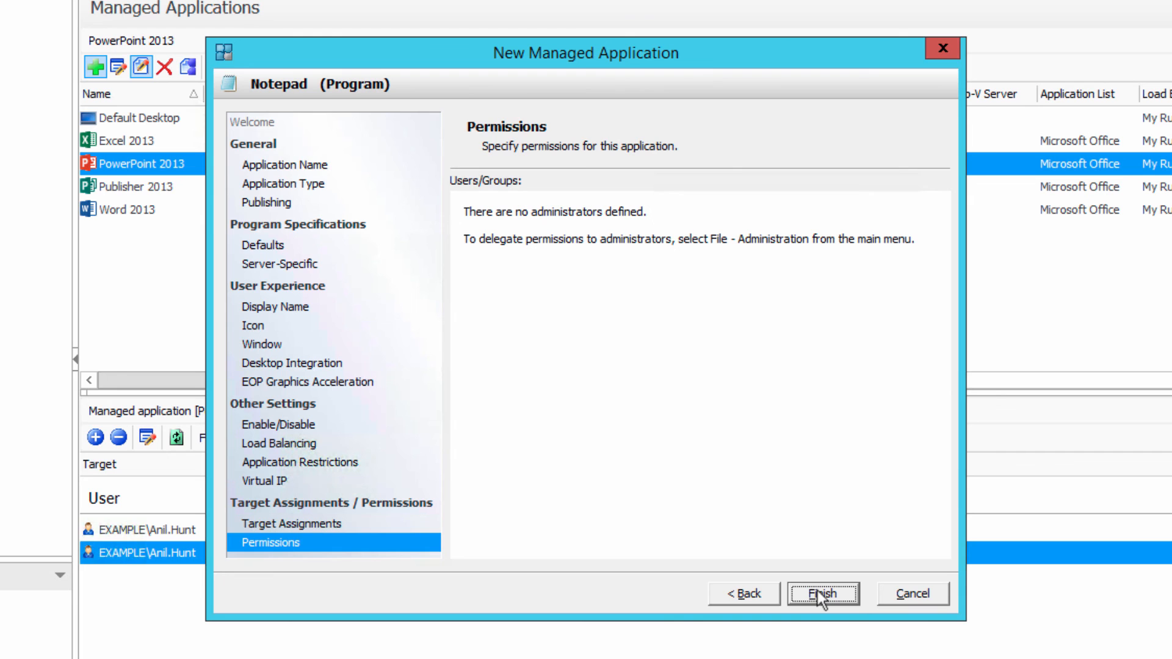
pyautogui.click(819, 591)
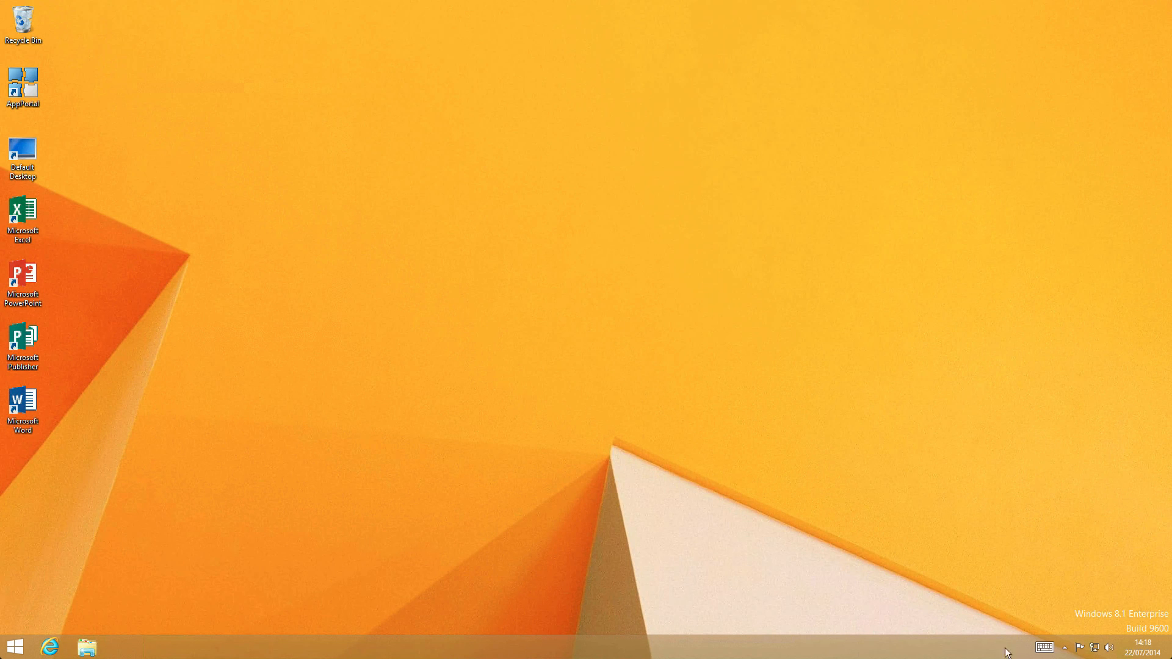
pyautogui.click(1065, 649)
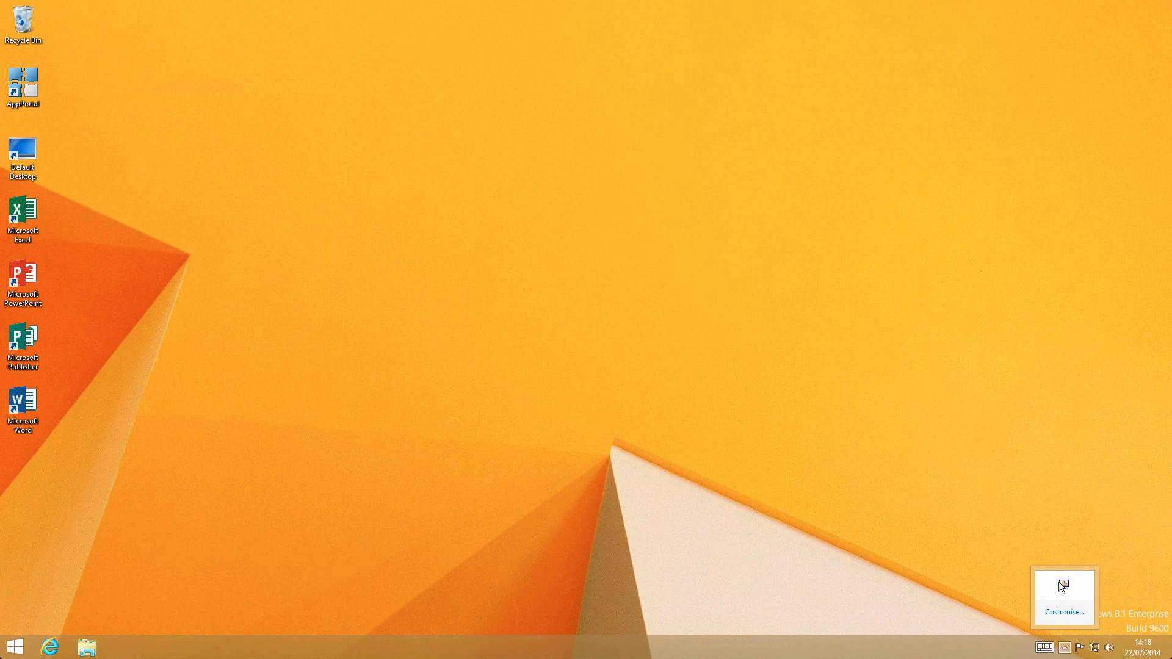
pyautogui.rightClick(1063, 583)
pyautogui.click(1016, 496)
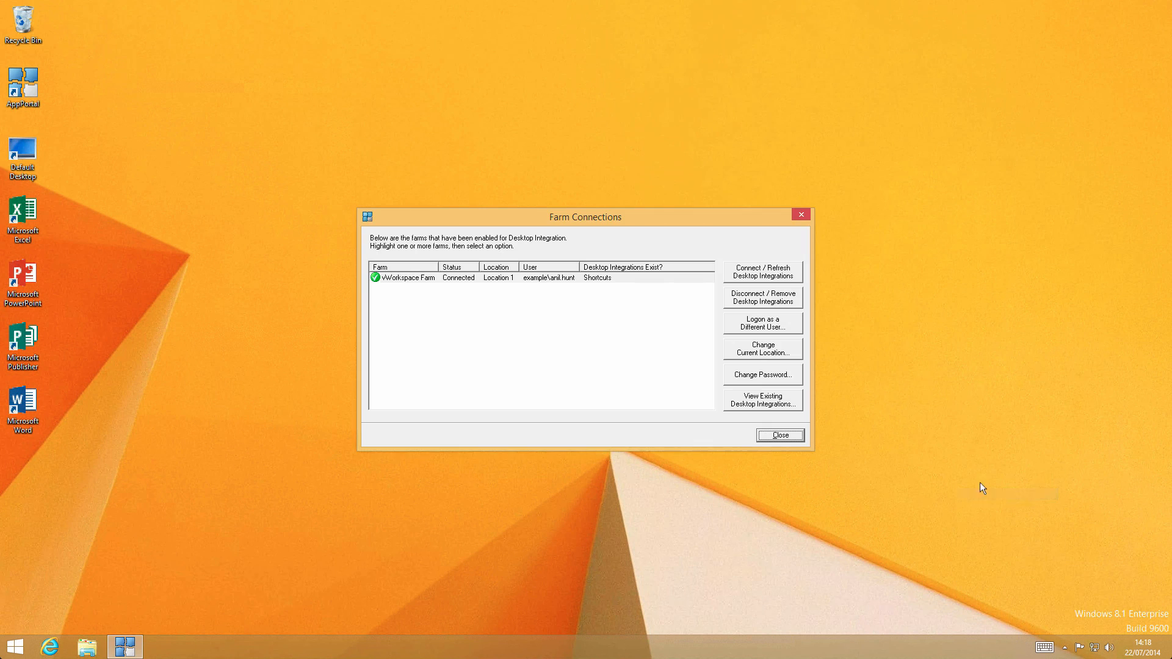
pyautogui.click(776, 279)
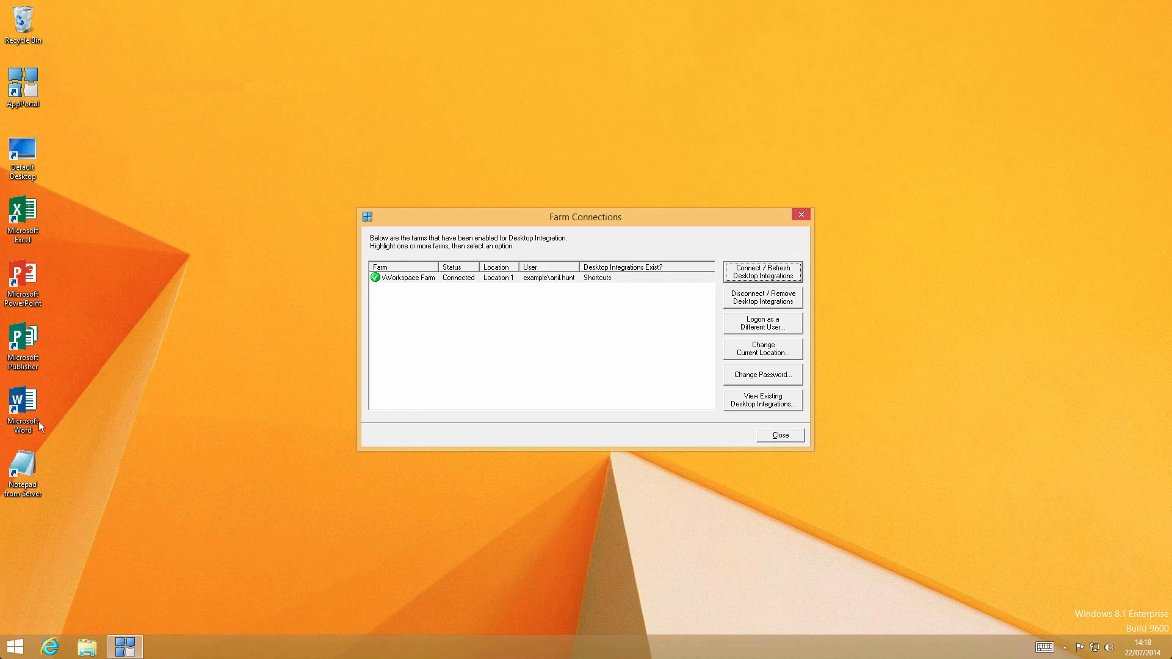
# - Check the Start screen's full app list for the remote Notepad shortcut, return to the desktop and close Farm Connections
pyautogui.click(13, 652)
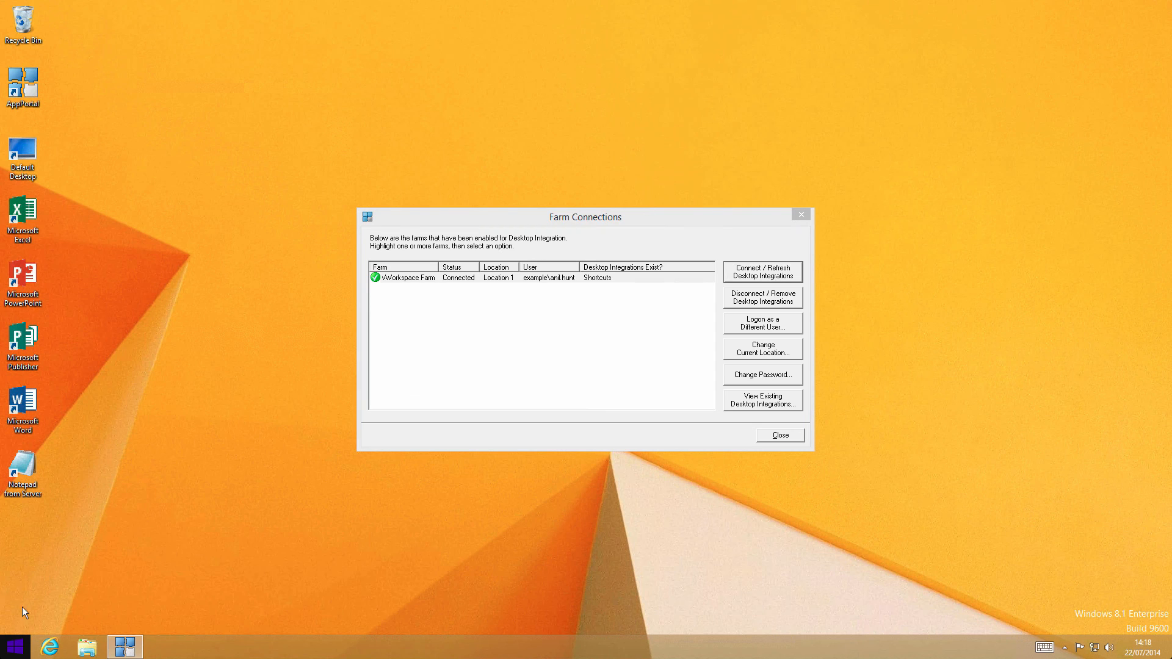
pyautogui.click(26, 646)
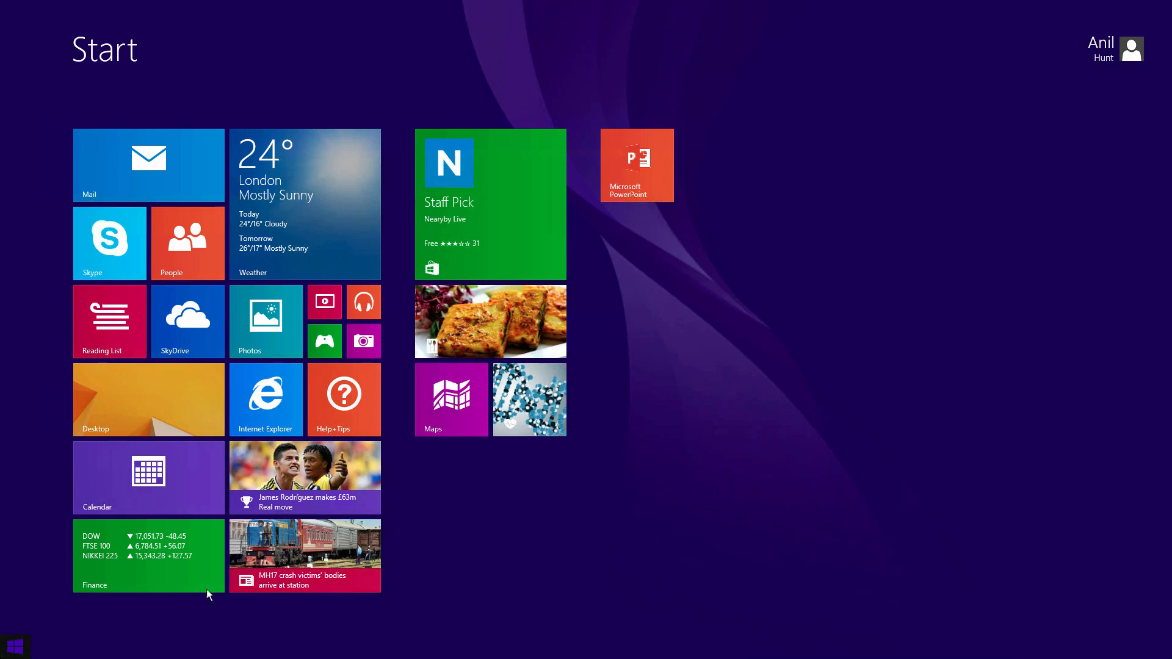
pyautogui.click(82, 621)
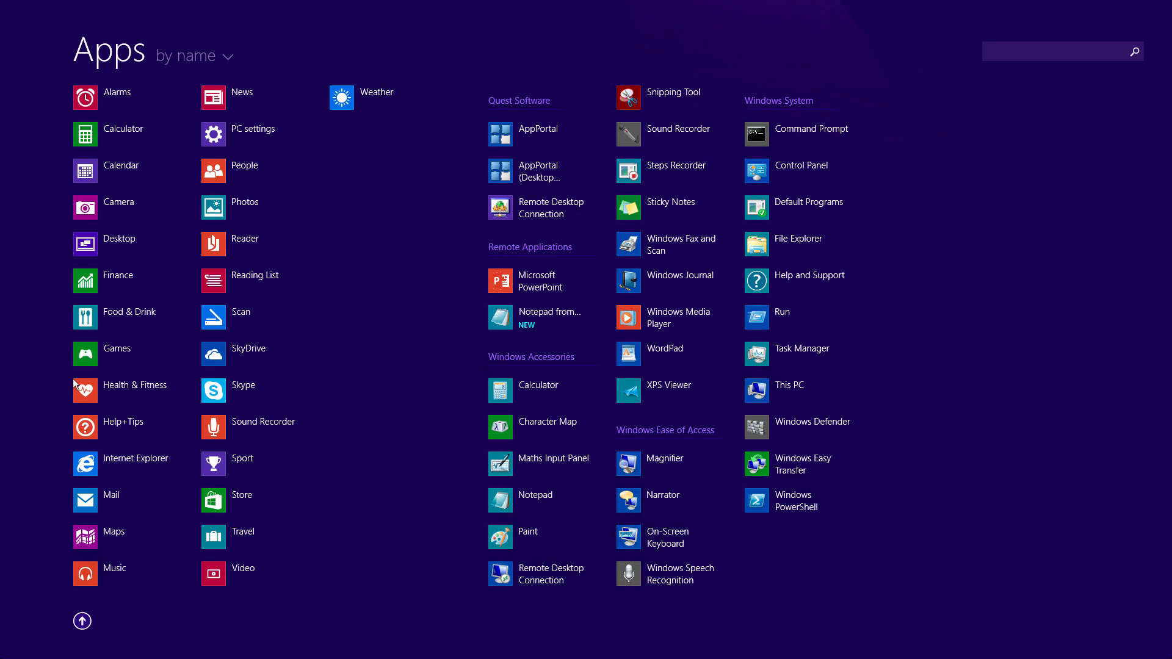
pyautogui.press('super')
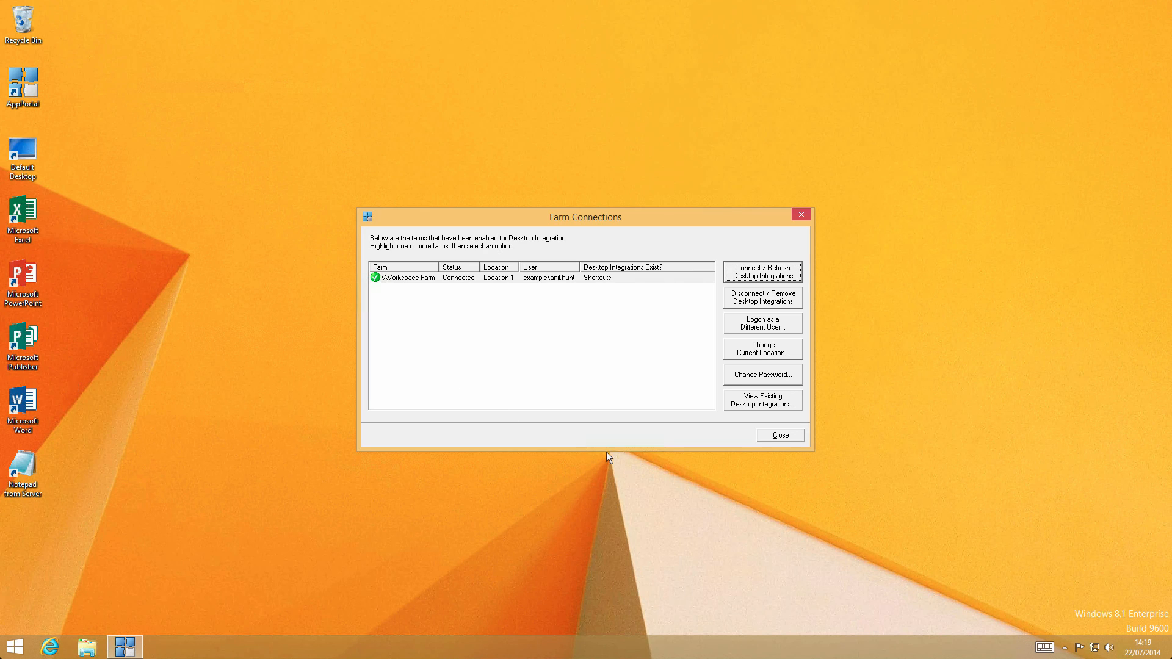
pyautogui.click(776, 436)
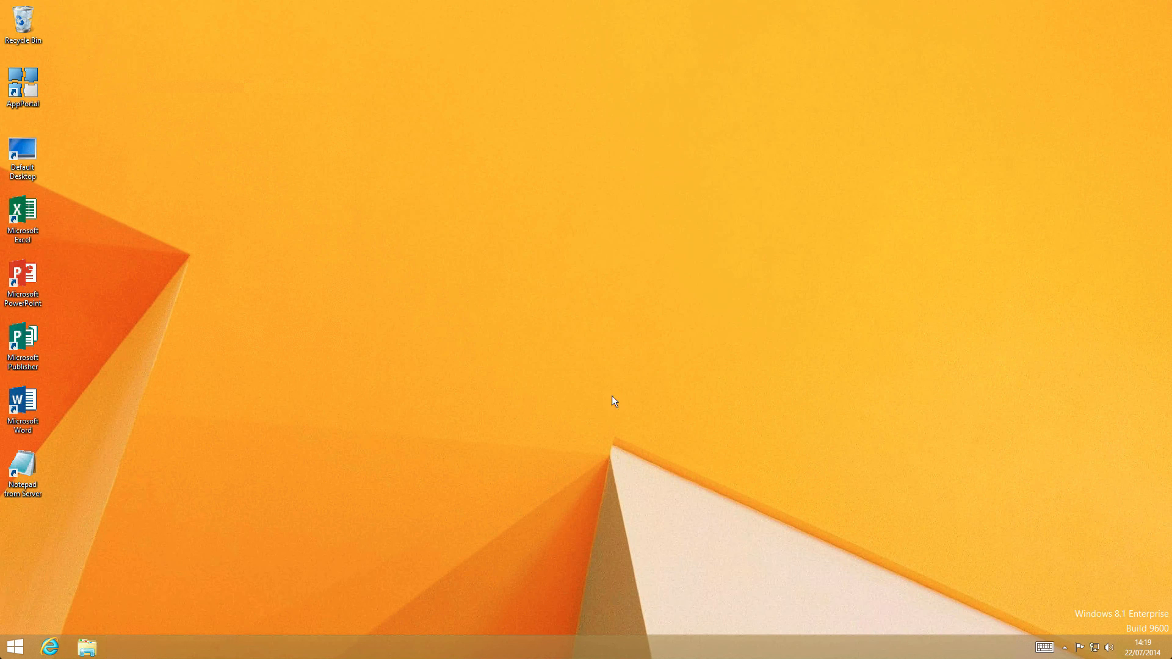
# - Launch Notepad from Server from its desktop shortcut, check the operating system in its About Notepad information, and dismiss the dialog
pyautogui.doubleClick(30, 467)
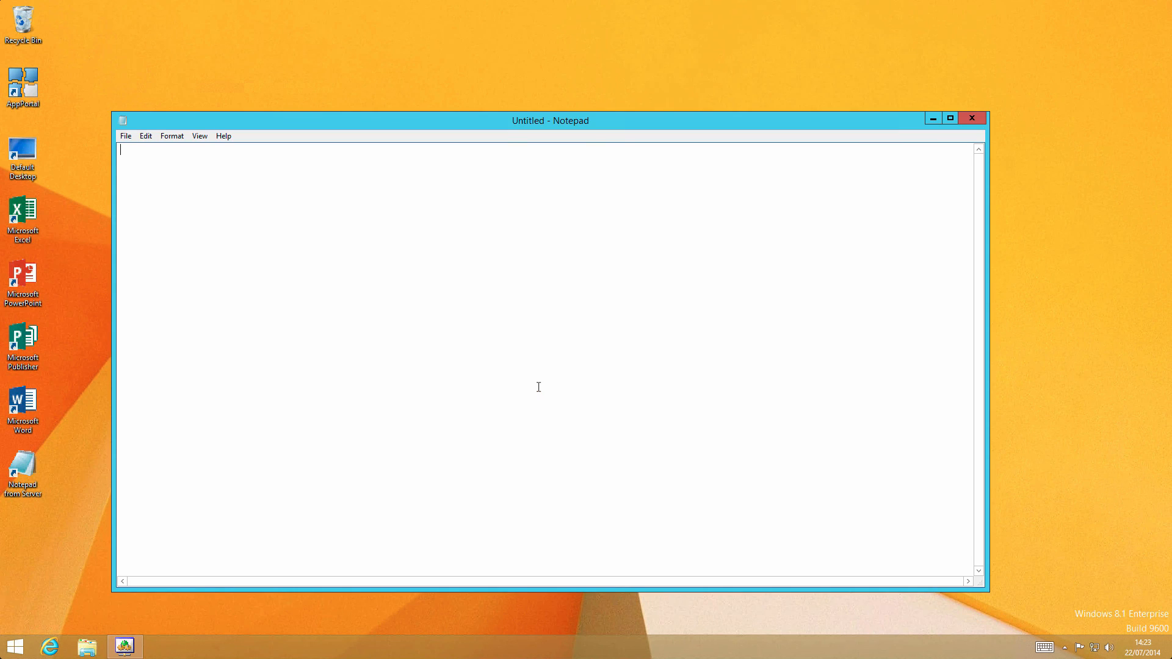
pyautogui.click(12, 649)
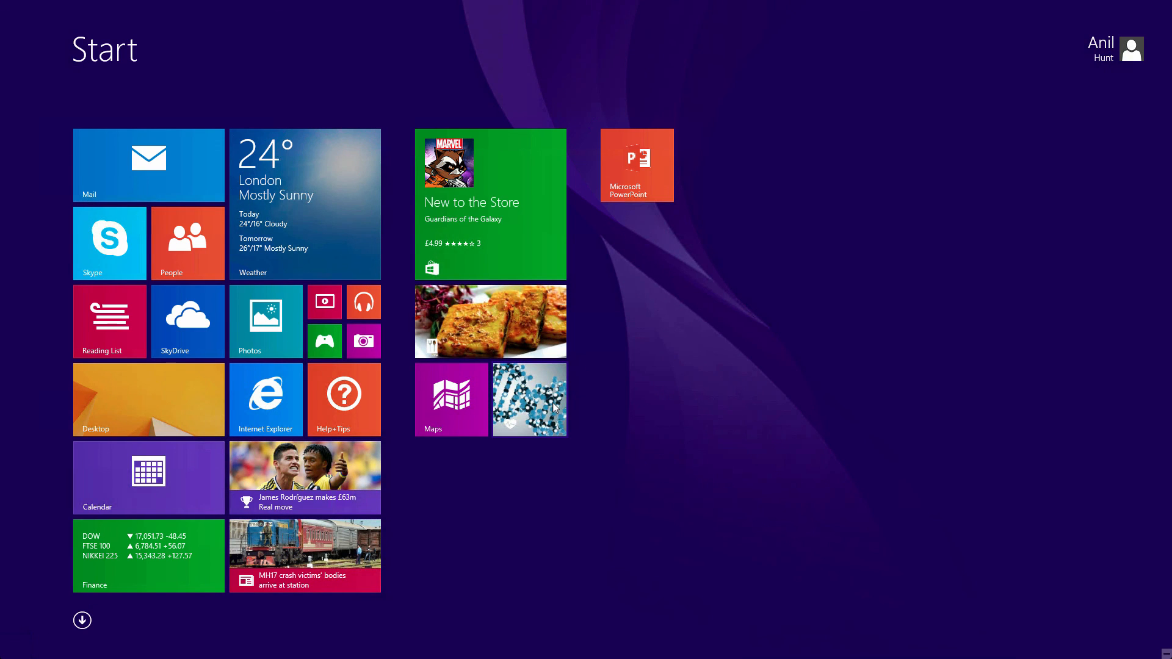
pyautogui.click(113, 387)
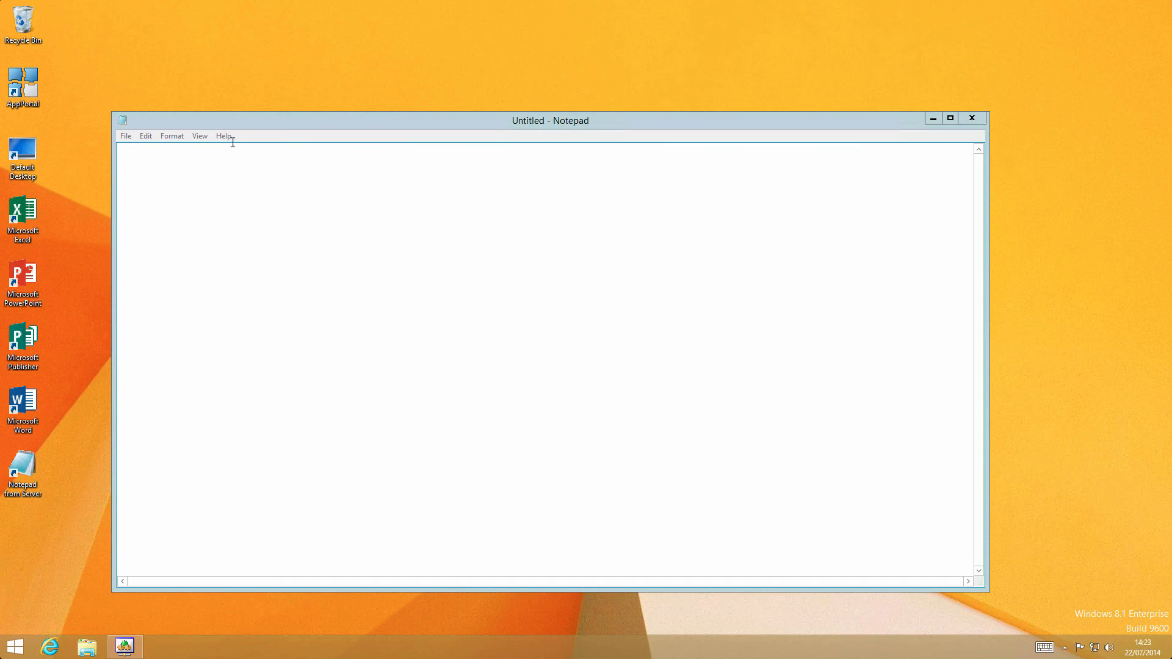
pyautogui.click(223, 138)
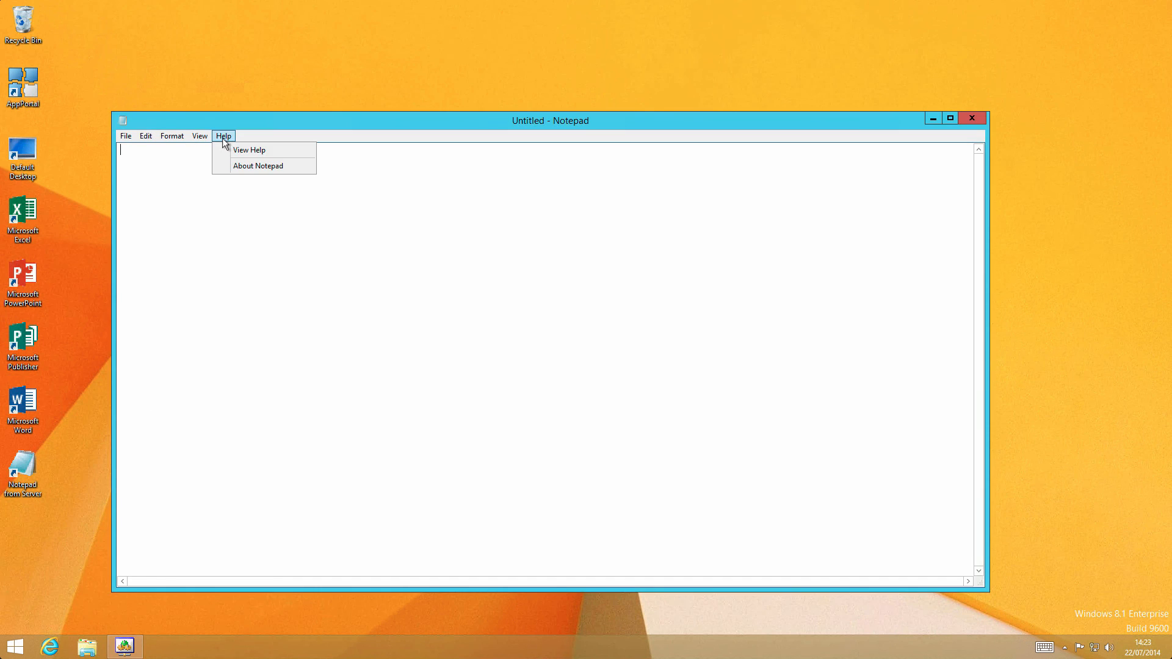
pyautogui.click(256, 167)
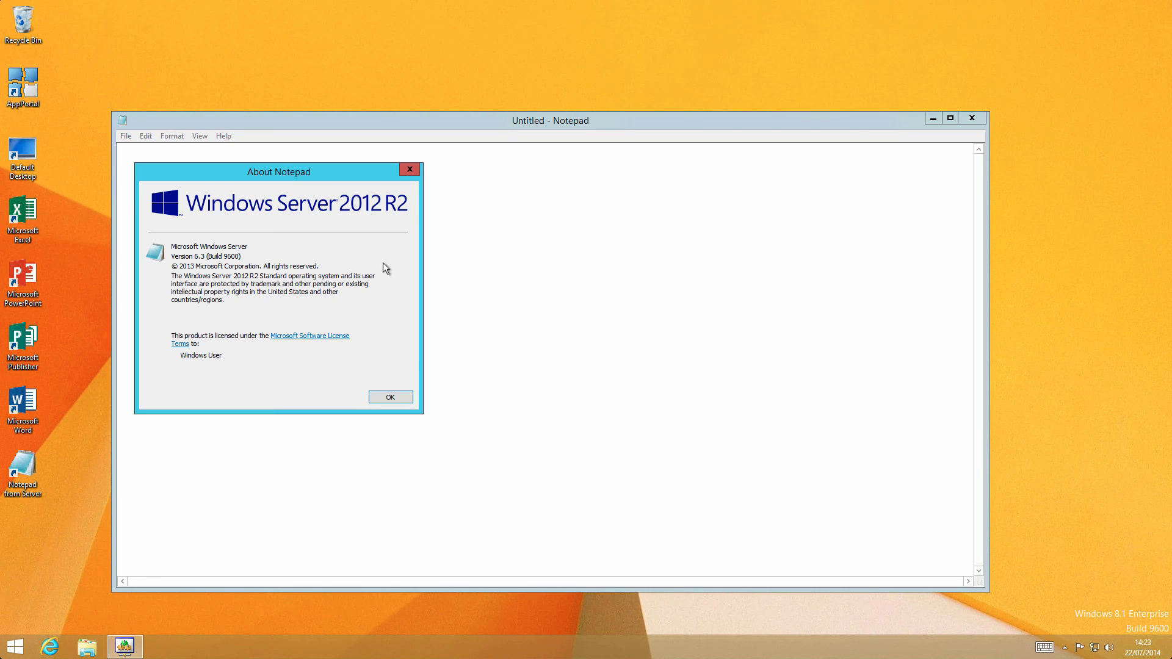
pyautogui.click(409, 398)
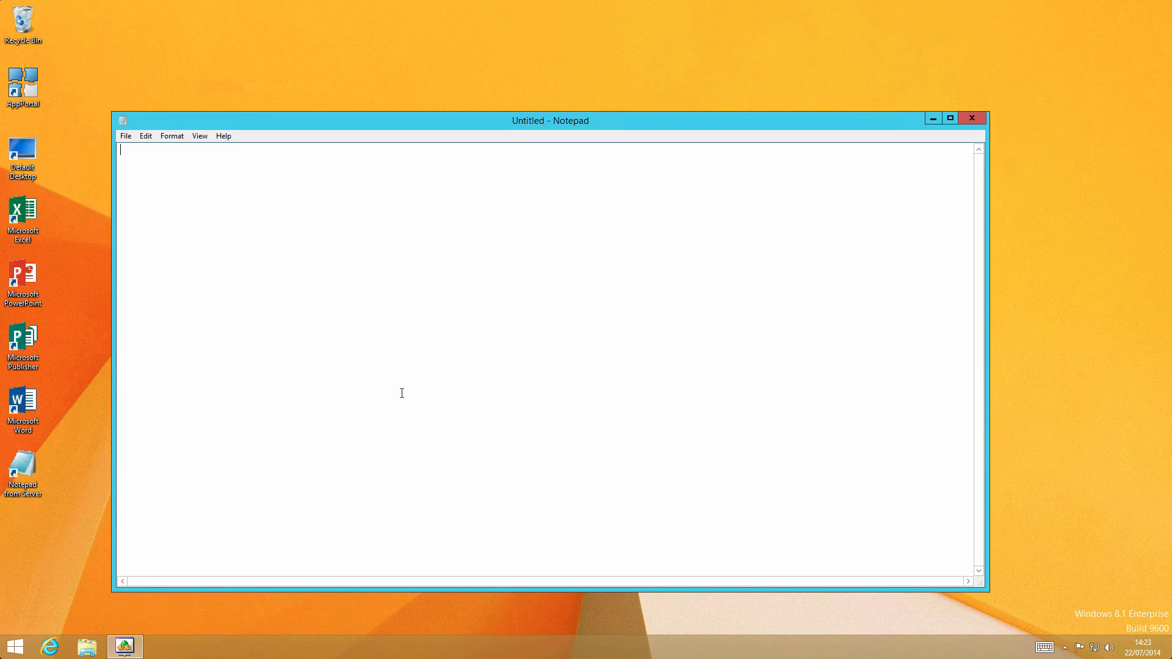